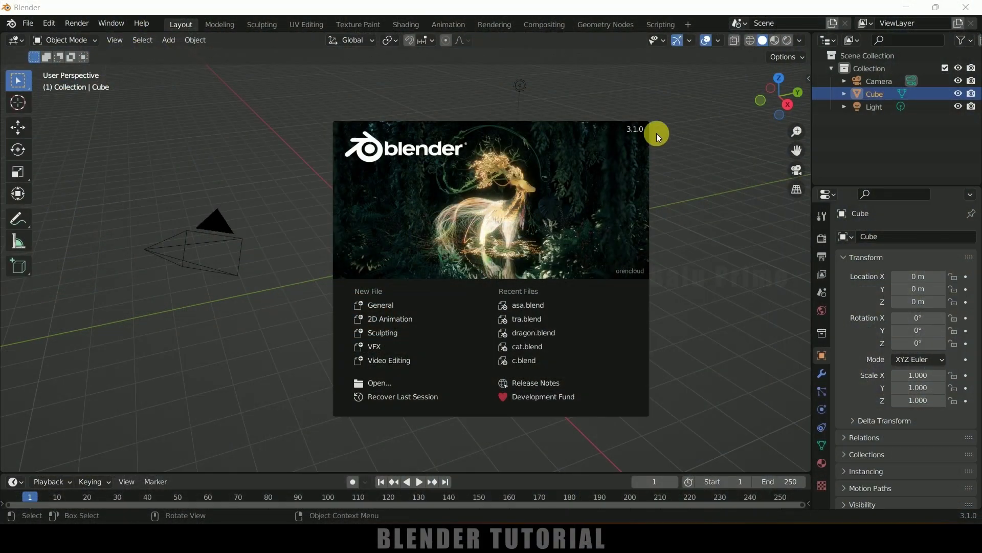
# - Dismiss the splash screen and add a VFX Motion Tracking workspace
pyautogui.click(711, 176)
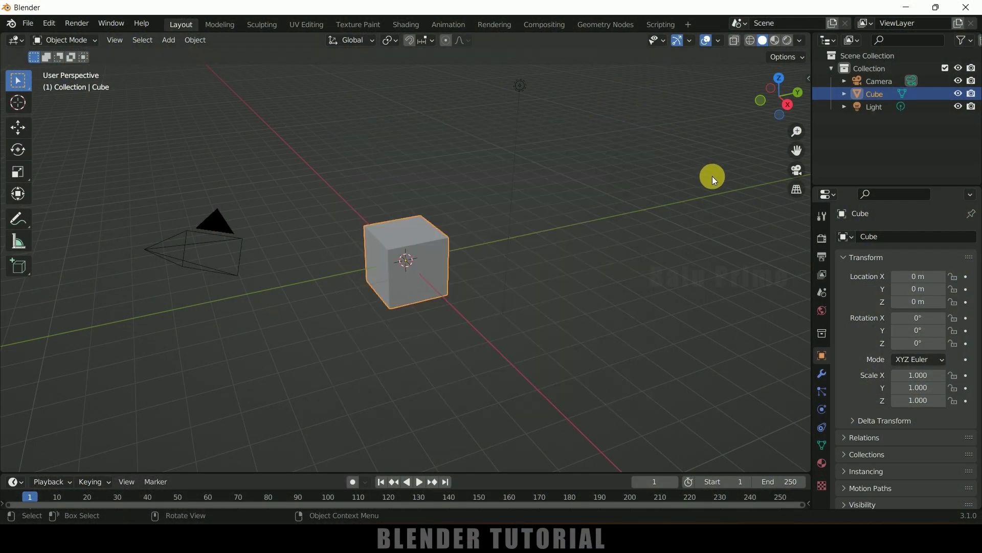
pyautogui.click(688, 26)
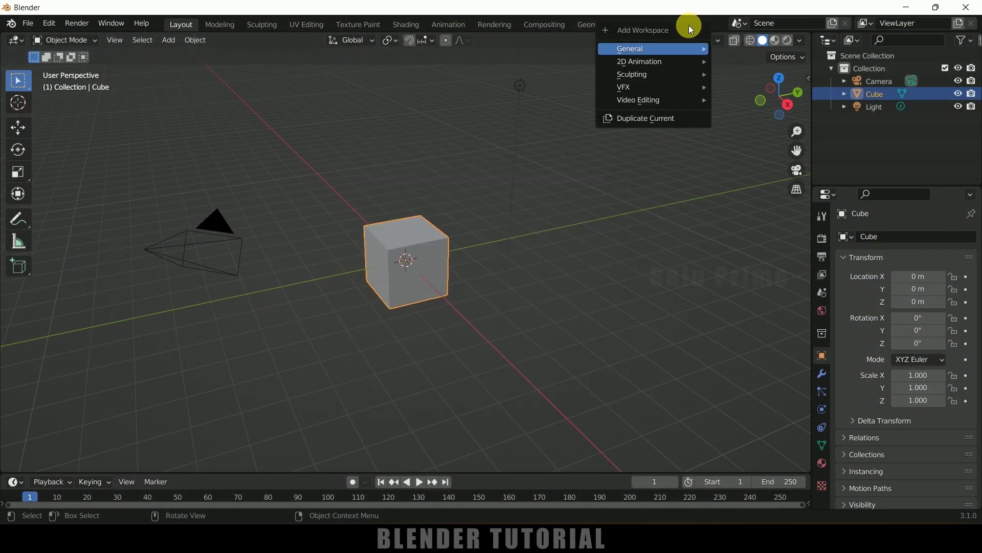
pyautogui.moveTo(652, 84)
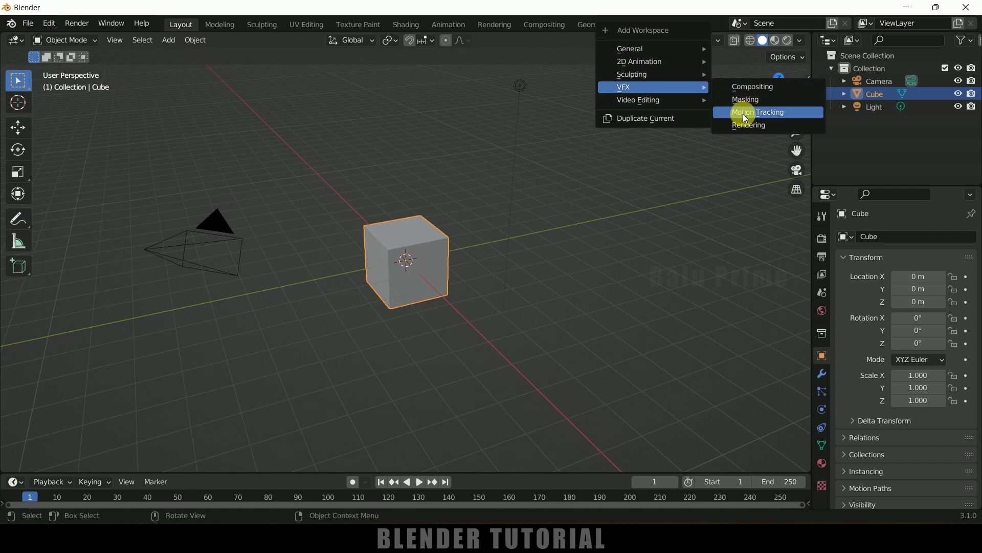
pyautogui.click(760, 112)
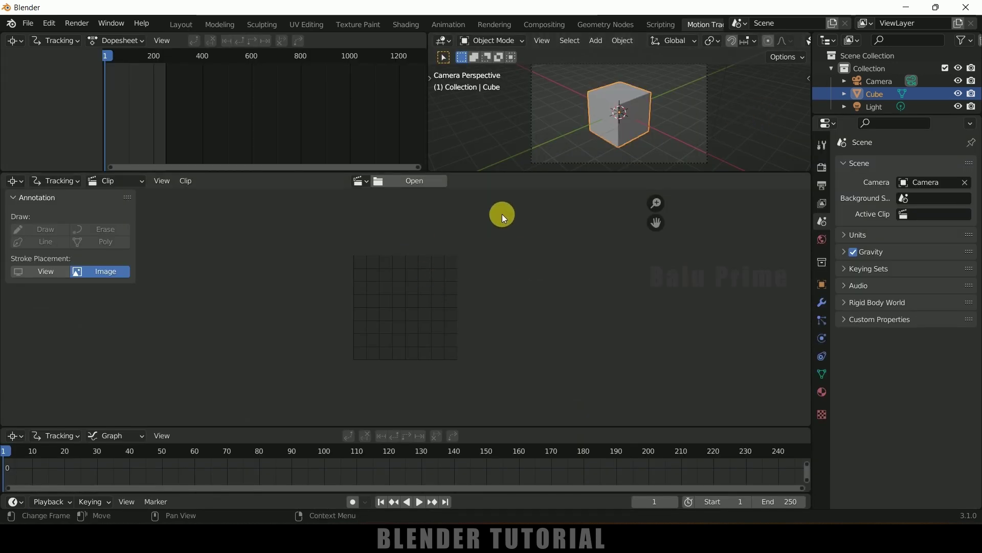
# - Load footage.mp4 from the recent groot folder into the movie clip editor
pyautogui.click(413, 183)
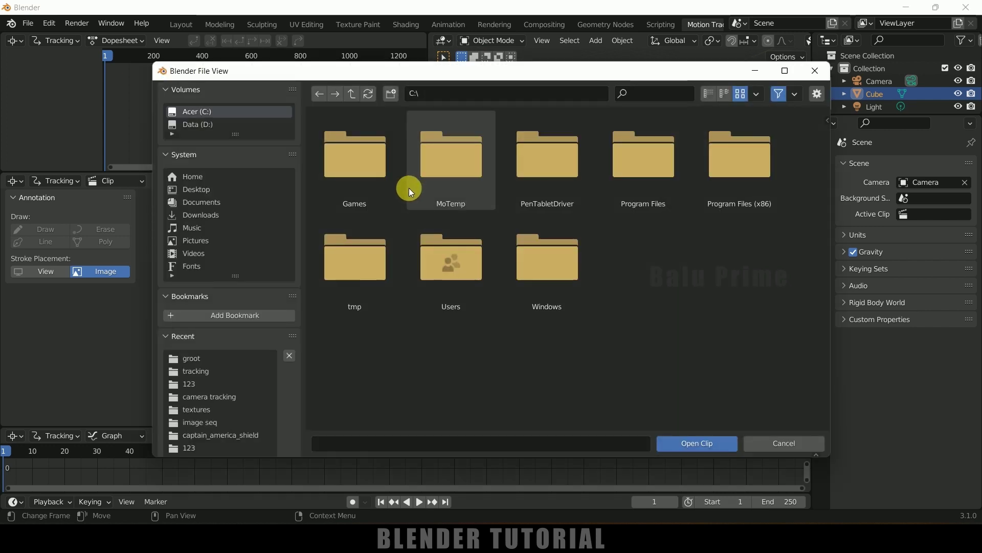
pyautogui.click(198, 359)
pyautogui.click(387, 187)
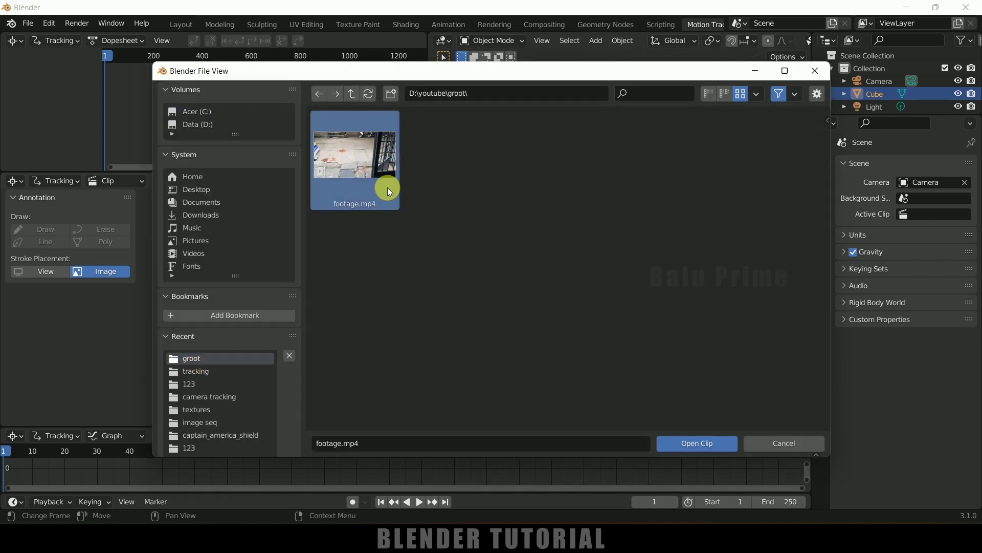
pyautogui.click(697, 443)
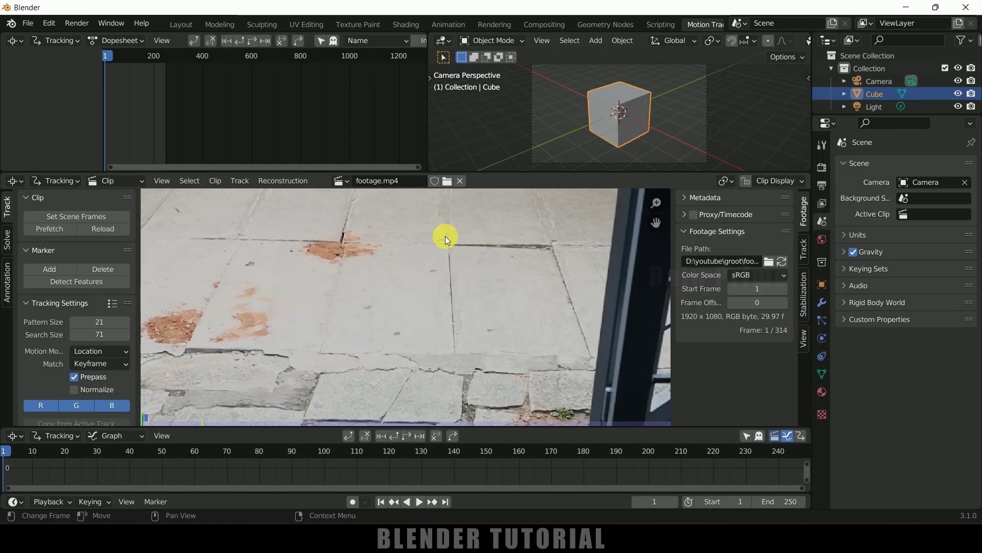
pyautogui.scroll(-4, 408, 271)
pyautogui.scroll(-1, 408, 272)
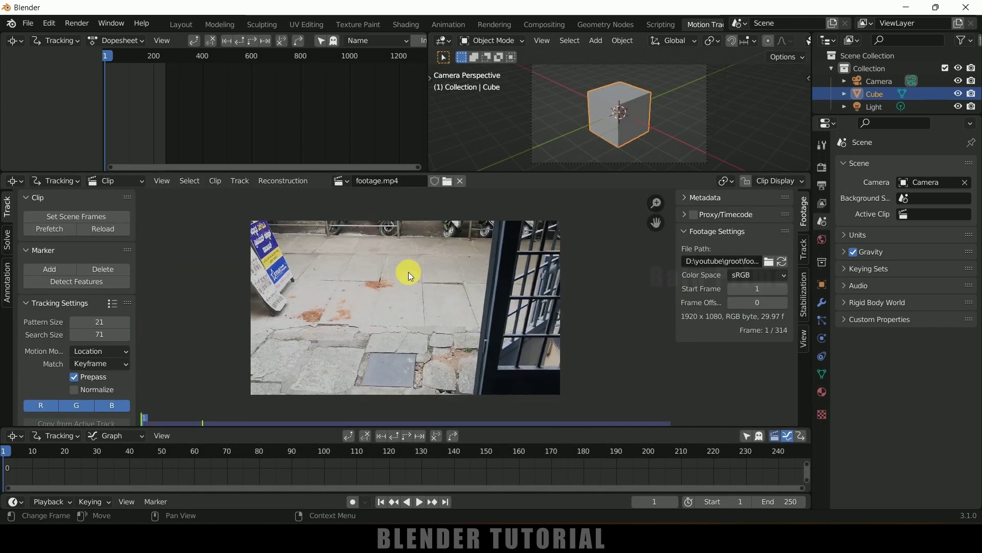
# - Set the scene's colour management view transform to Standard
pyautogui.click(824, 168)
pyautogui.scroll(-1, 898, 415)
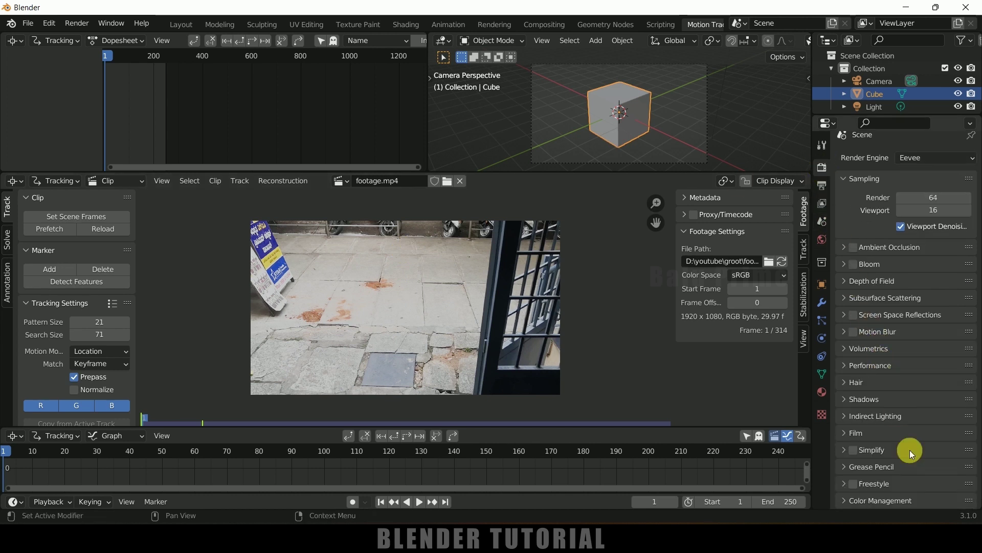
pyautogui.click(844, 502)
pyautogui.scroll(-5, 851, 476)
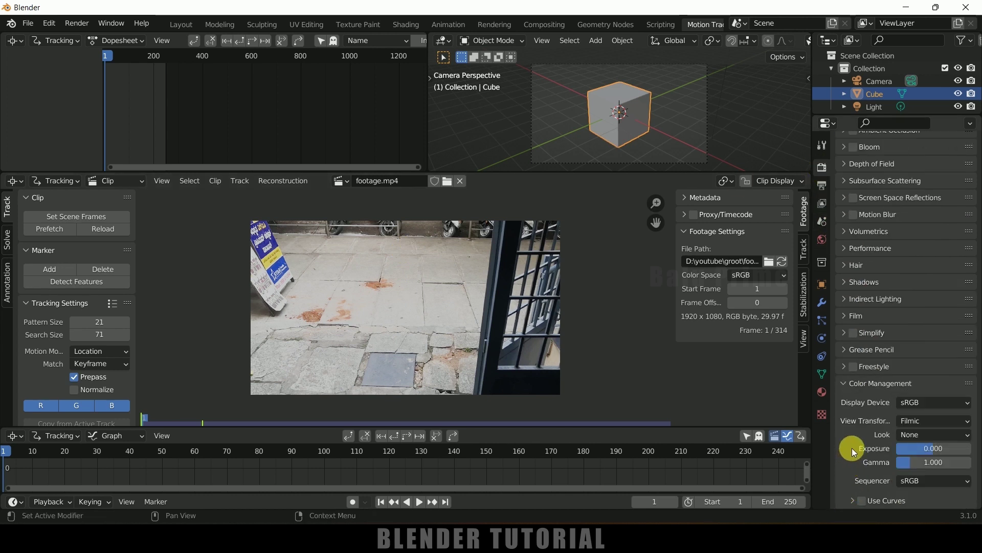
pyautogui.click(920, 417)
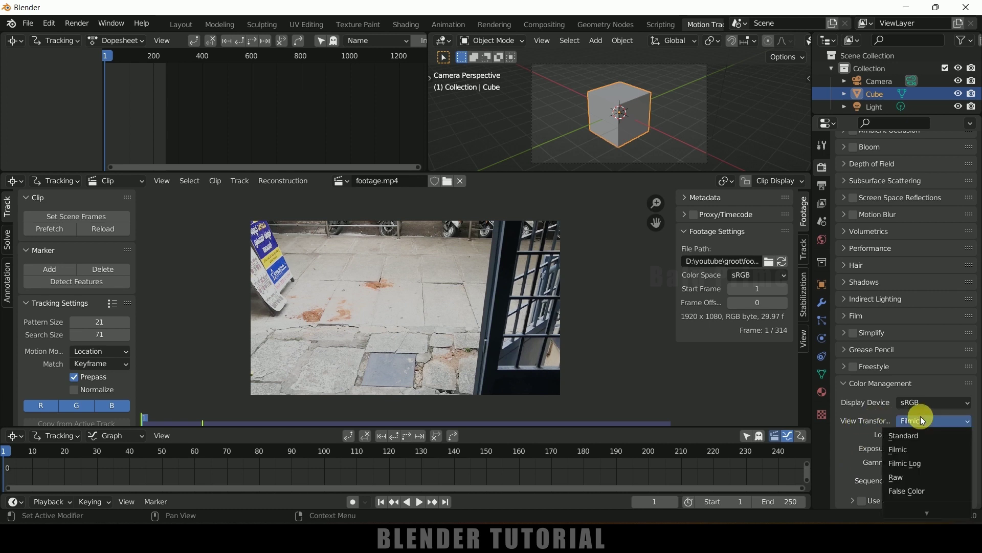
pyautogui.click(901, 436)
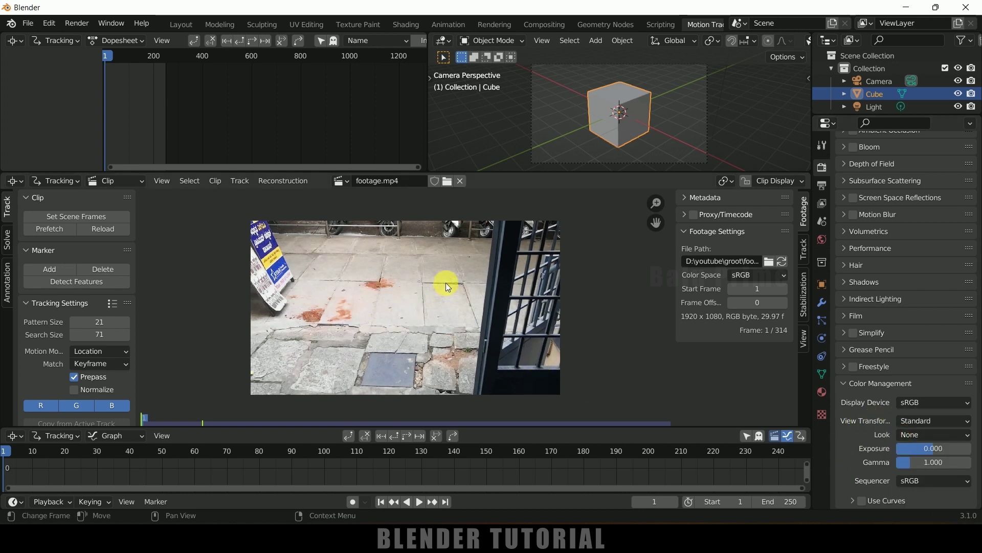
# - Match the scene's frame range to the clip length and set the output frame rate to 29.97 fps
pyautogui.click(825, 188)
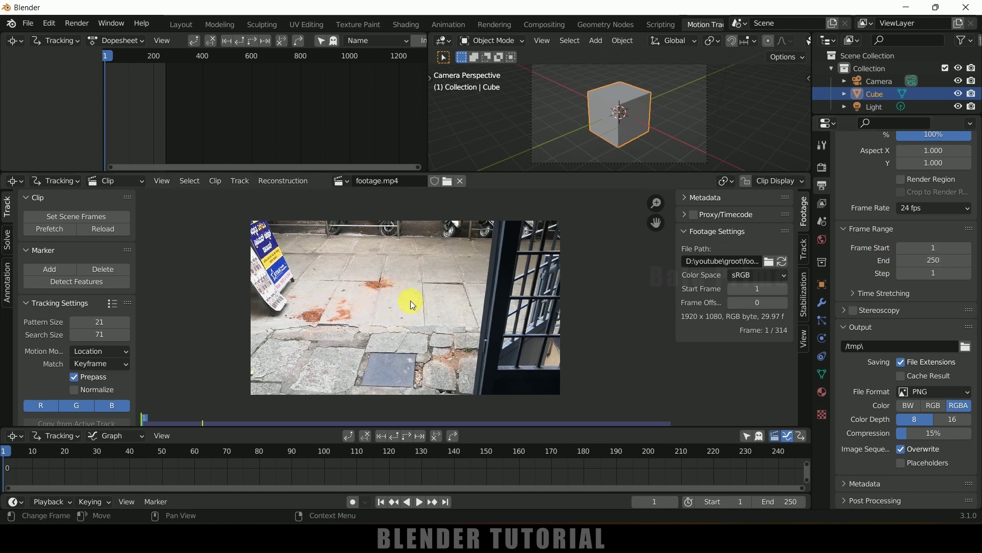
pyautogui.click(83, 224)
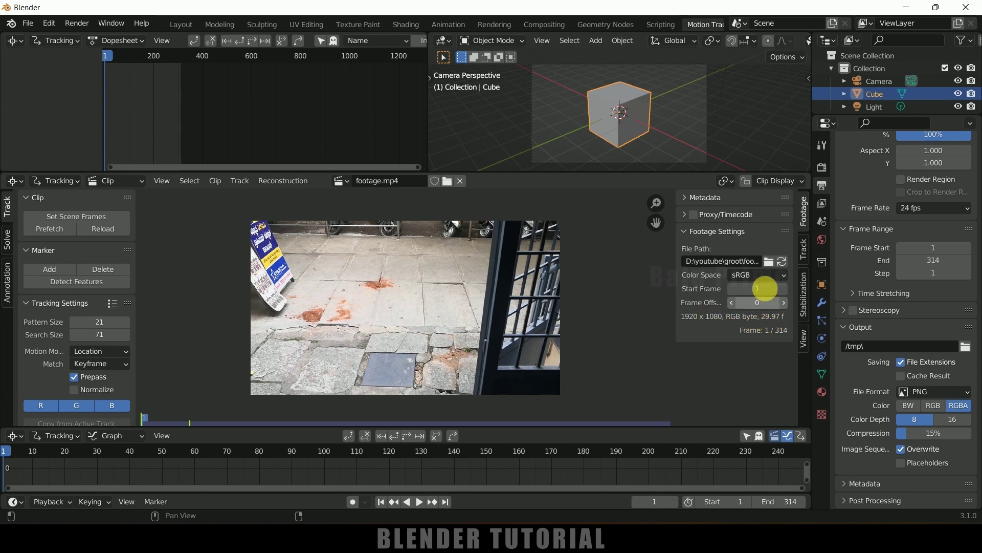
pyautogui.click(916, 210)
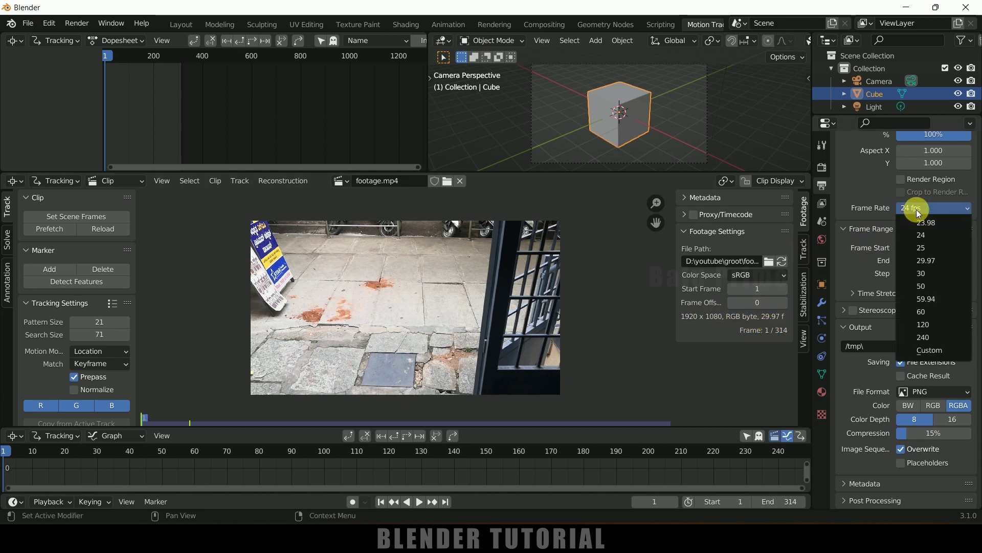
pyautogui.click(938, 260)
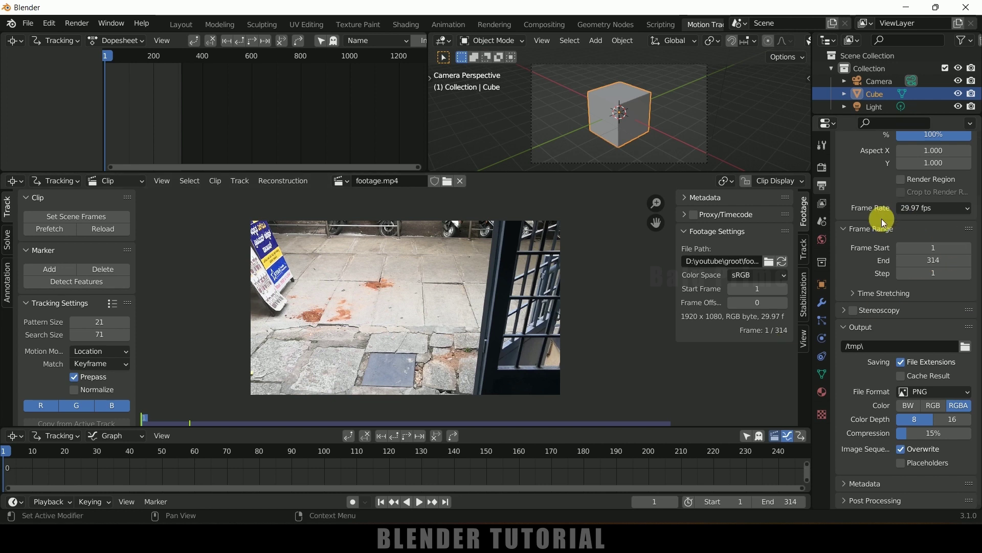
# - Prefetch the clip's frames and check the Video Sequencer memory cache limit in the system preferences
pyautogui.click(53, 232)
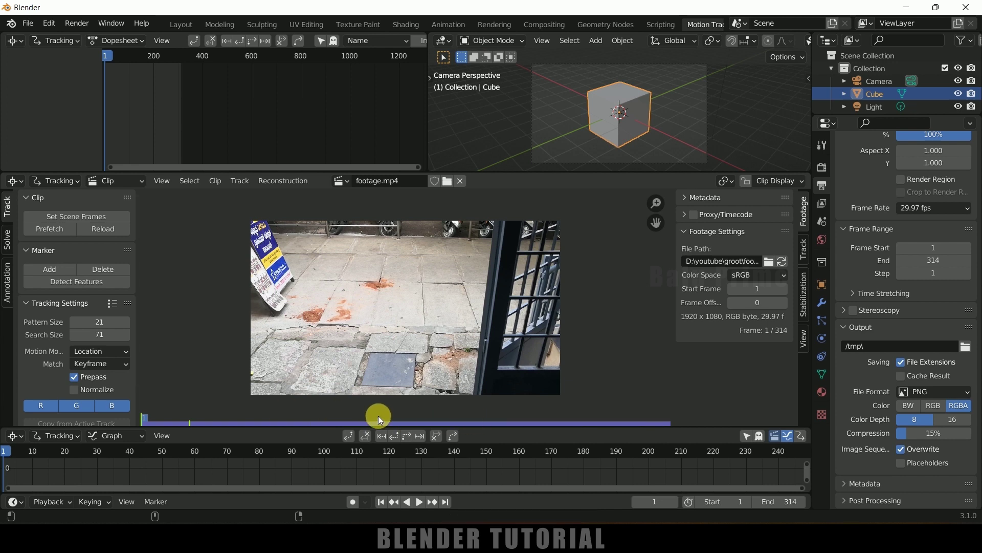
pyautogui.moveTo(146, 418)
pyautogui.mouseDown()
pyautogui.moveTo(261, 423)
pyautogui.moveTo(145, 422)
pyautogui.mouseUp()
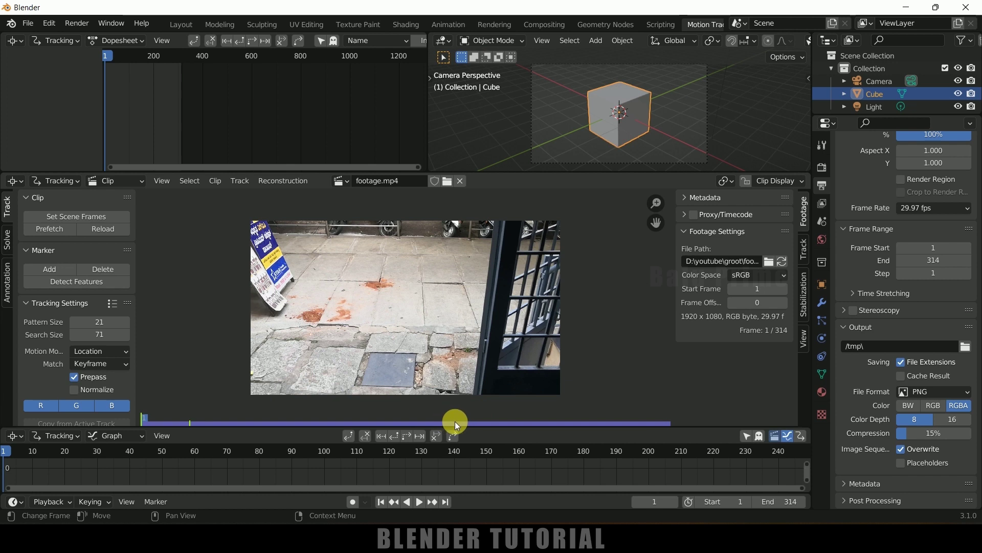
pyautogui.click(54, 25)
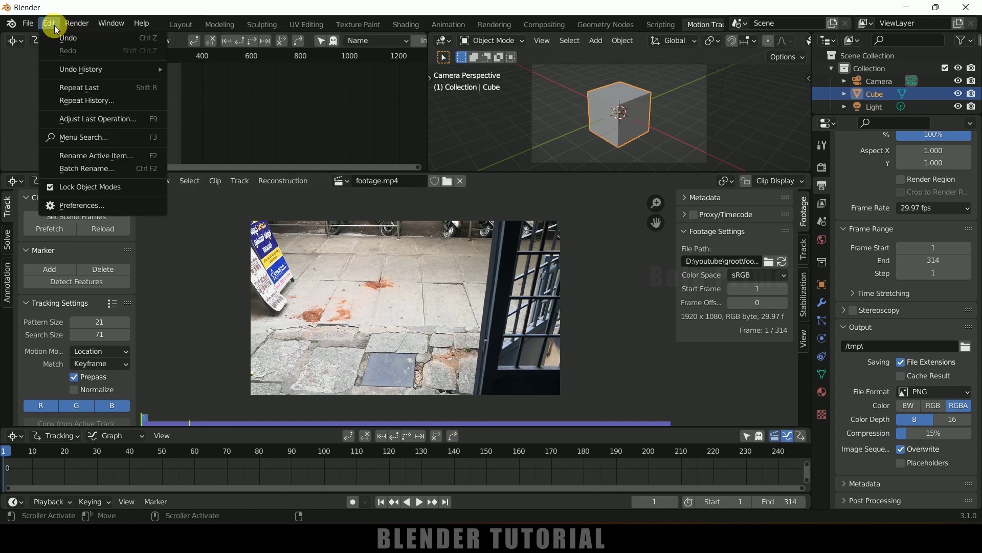
pyautogui.click(92, 204)
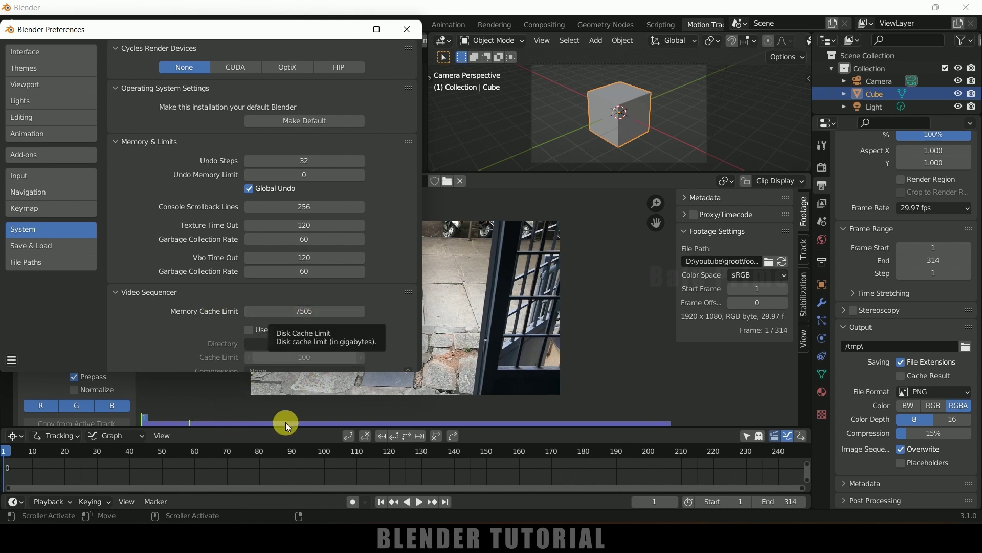
pyautogui.click(407, 30)
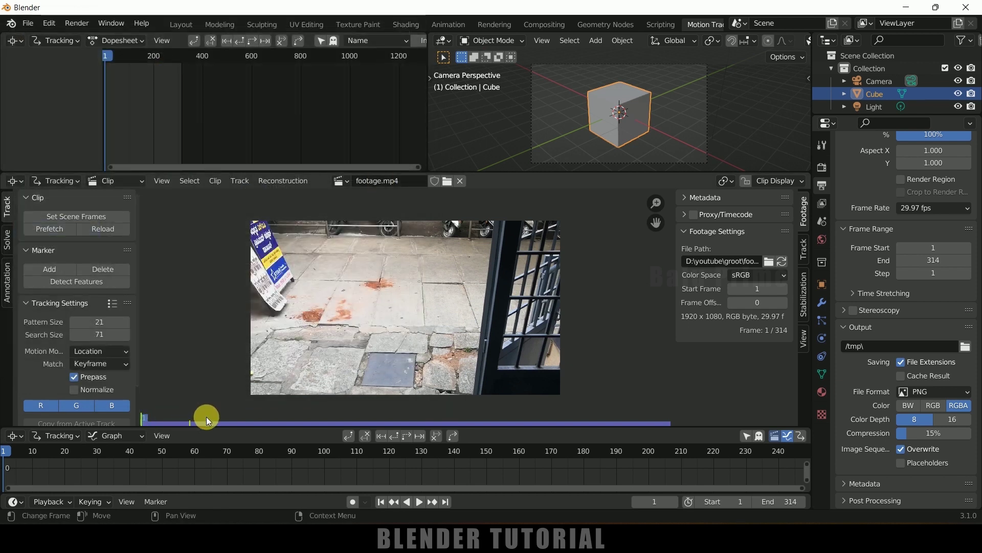
# - Scrub through the cached footage to about frame 174 and return to the first frame
pyautogui.moveTo(152, 417); pyautogui.dragTo(172, 444)
pyautogui.click(379, 501)
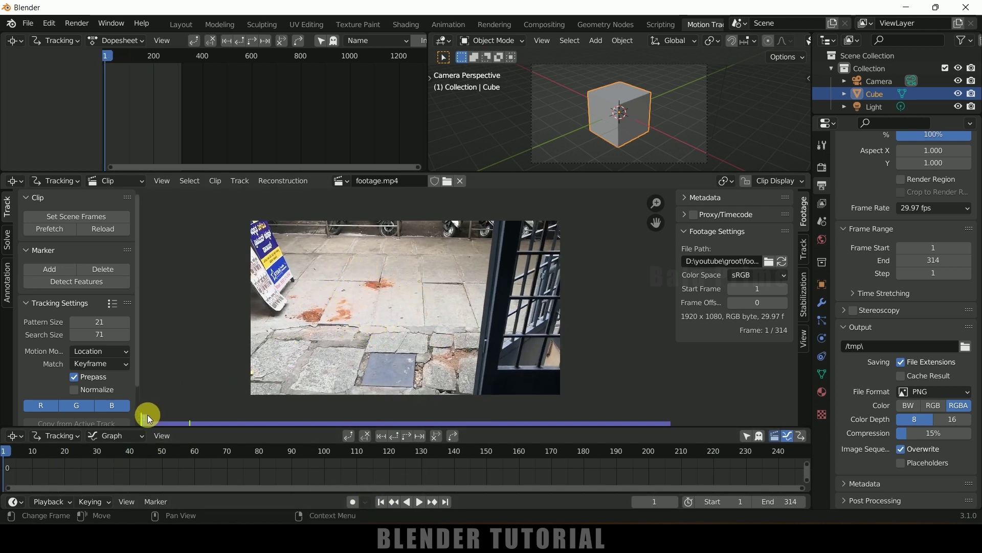
pyautogui.moveTo(145, 419); pyautogui.dragTo(440, 418)
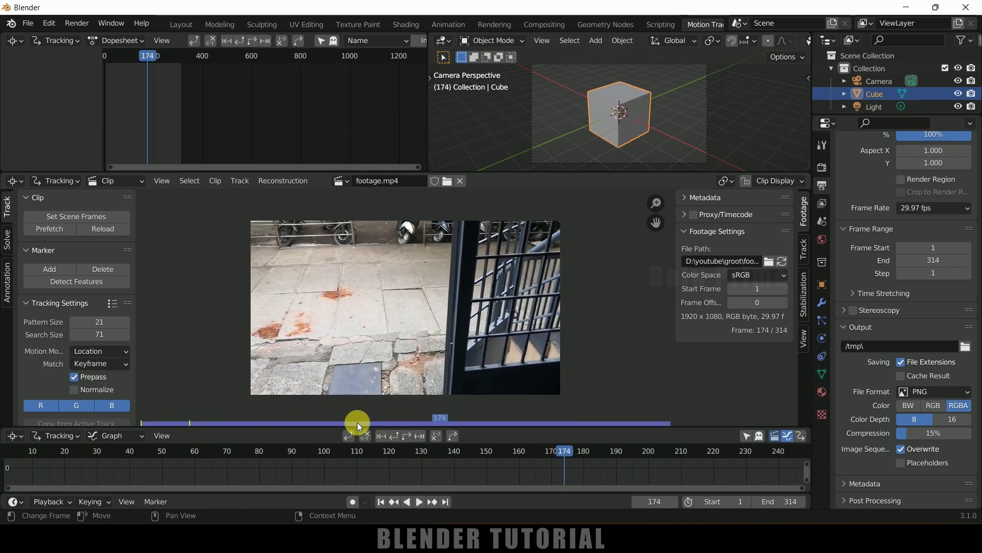
pyautogui.click(380, 501)
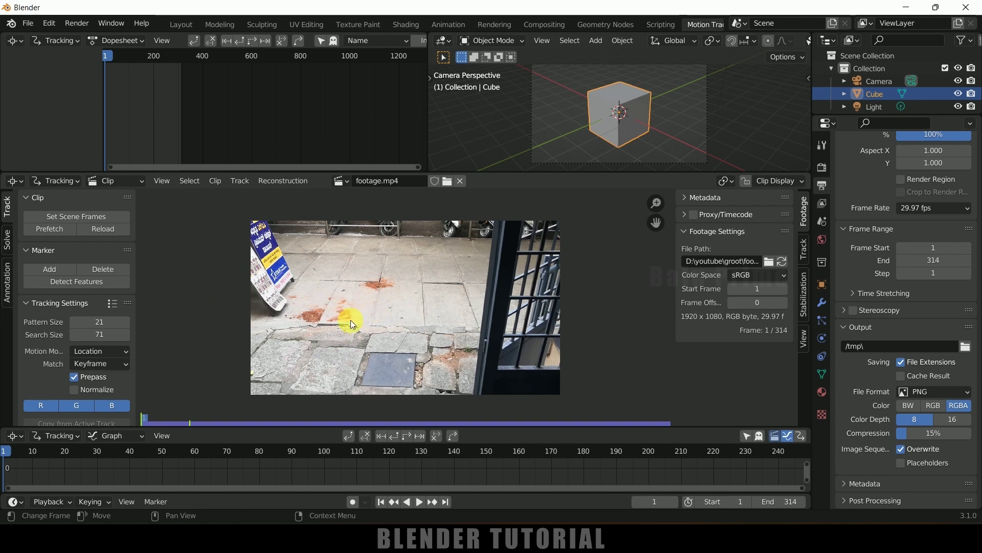
# - Try automatic feature detection on the first frame with forward tracking to frame 314, and undo it
pyautogui.click(72, 283)
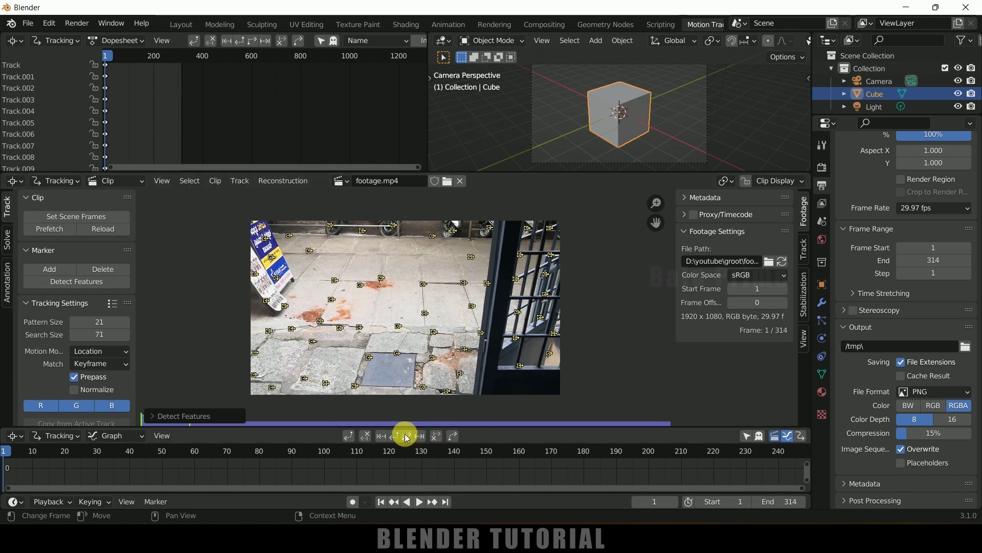
pyautogui.hotkey('ctrl', 't')
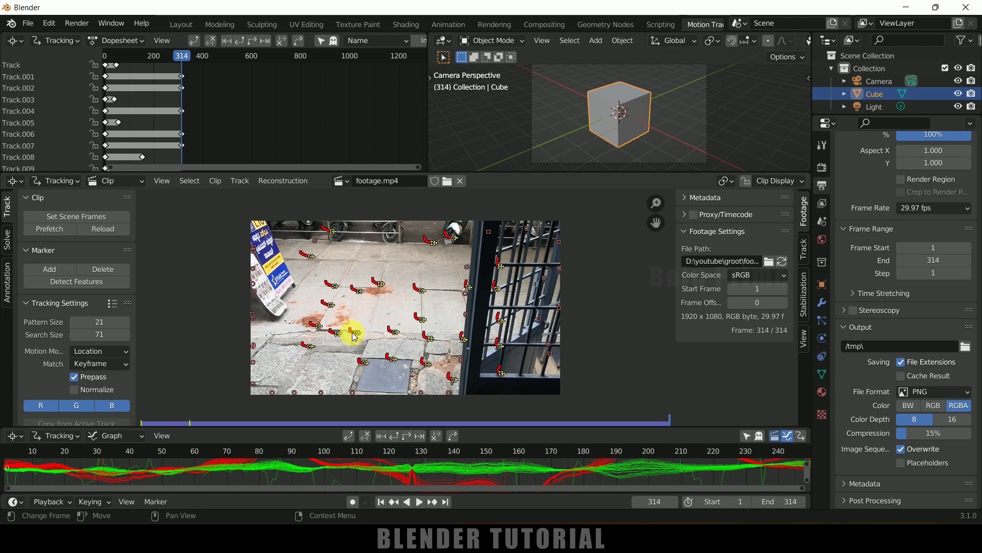
pyautogui.hotkey('ctrl', 'z')
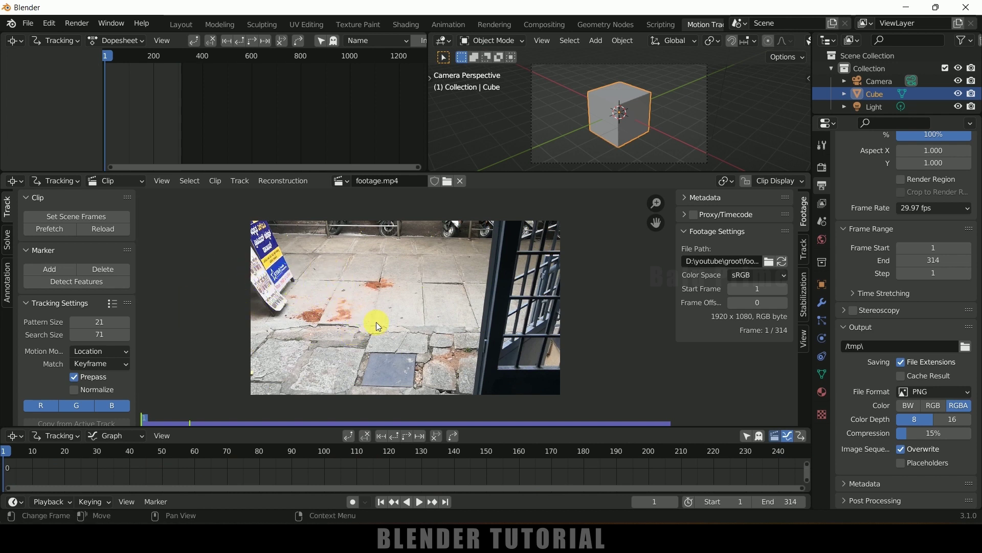
# - Add a tracking marker on the small dark spot just left of the central orange stain and display its search area
pyautogui.scroll(2, 376, 324)
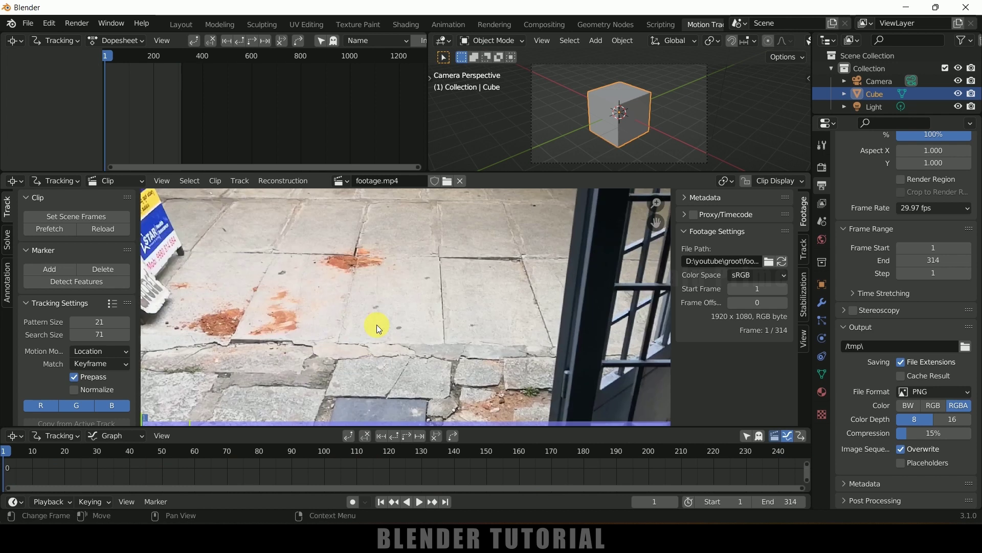
pyautogui.scroll(2, 377, 324)
pyautogui.scroll(-2, 383, 302)
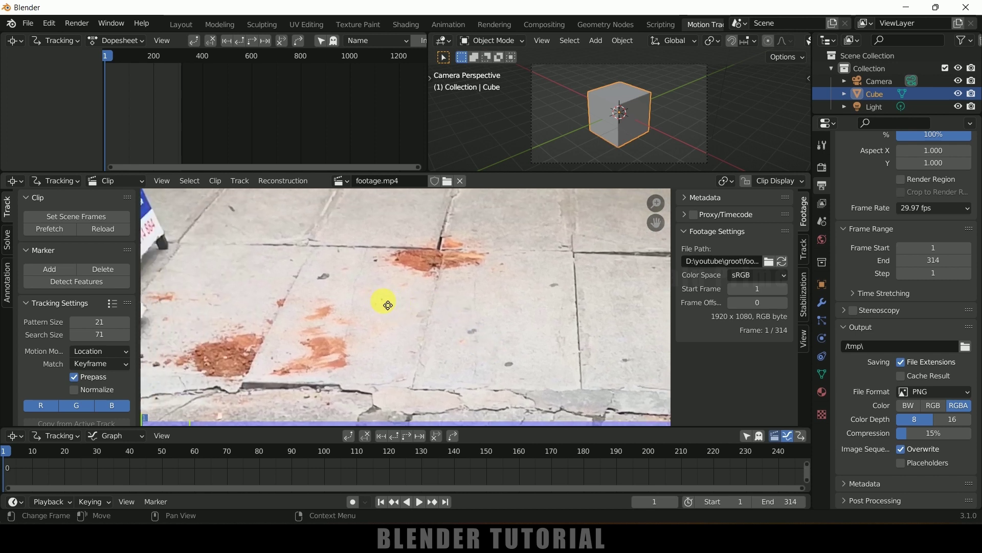
pyautogui.scroll(3, 368, 248)
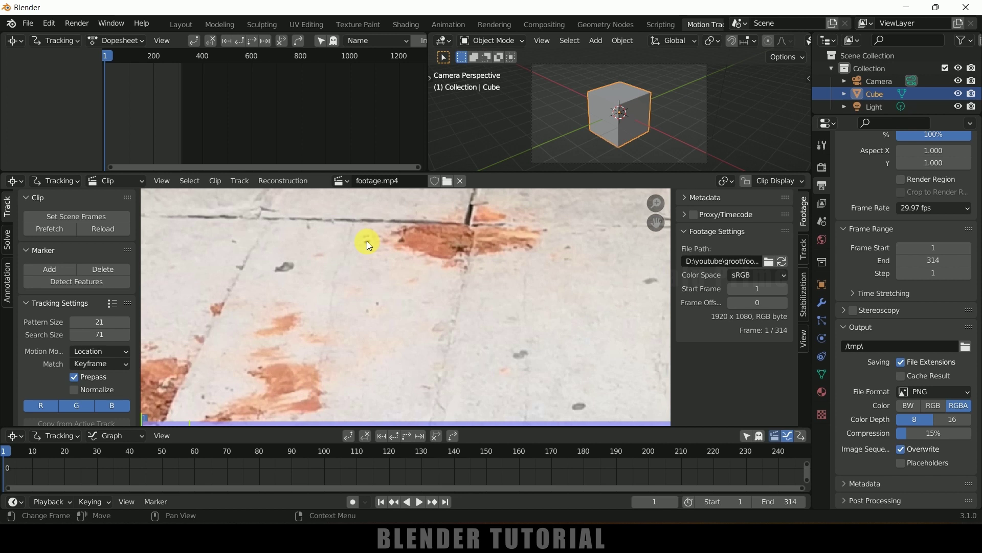
pyautogui.press('ctrl')
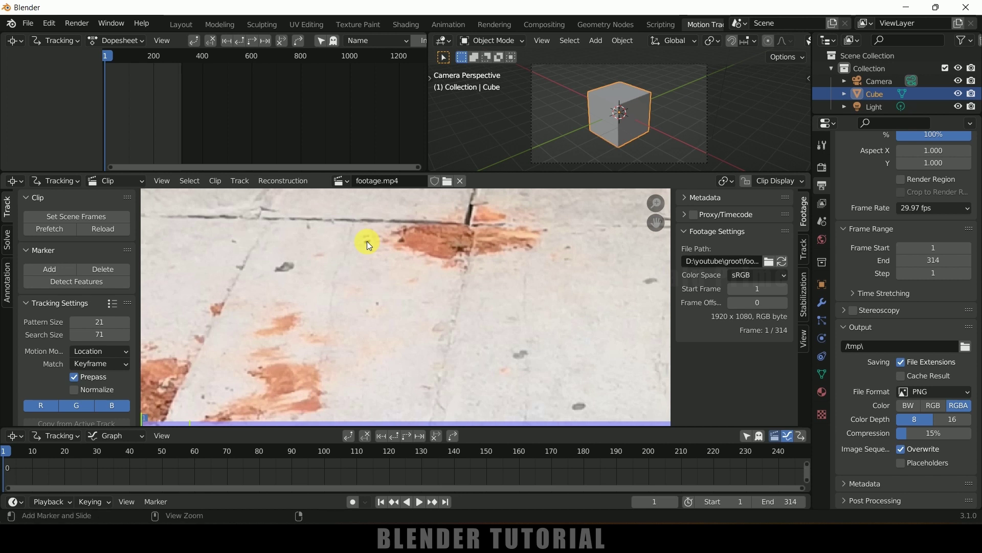
pyautogui.keyDown('ctrl'); pyautogui.click(367, 241); pyautogui.keyUp('ctrl')
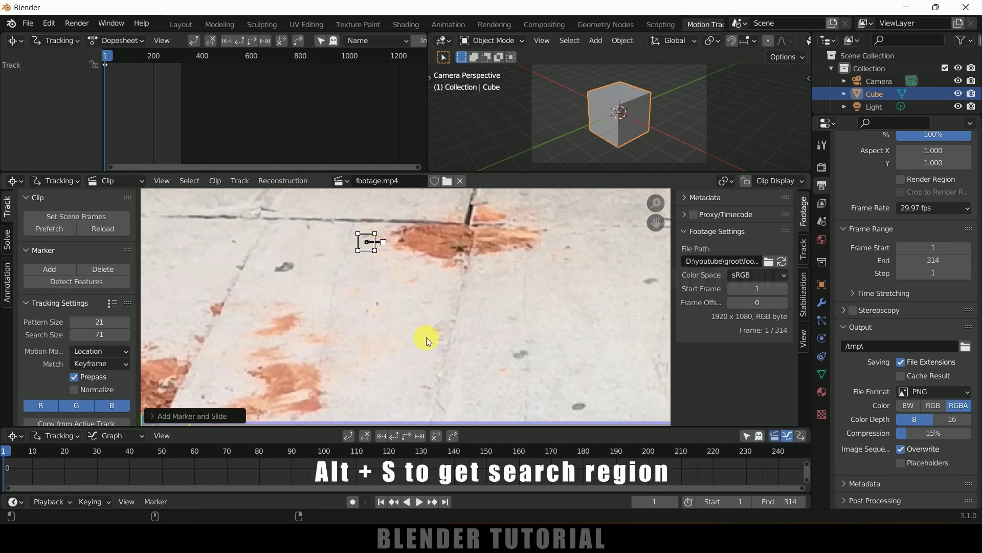
pyautogui.hotkey('alt', 's')
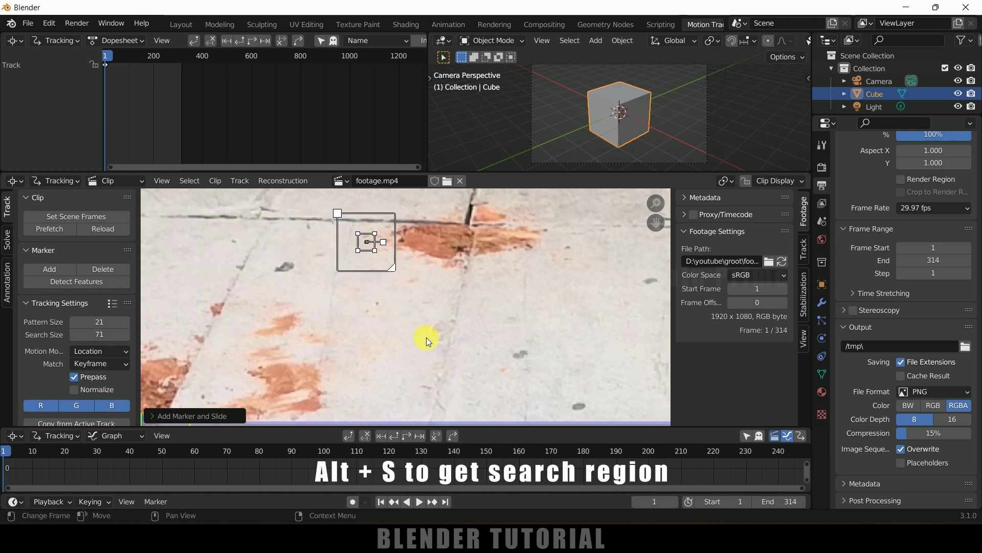
# - Enlarge the marker left of the central orange stain by about 1.15 and track it forward to frame 314
pyautogui.click(803, 242)
pyautogui.moveTo(726, 225); pyautogui.dragTo(691, 260)
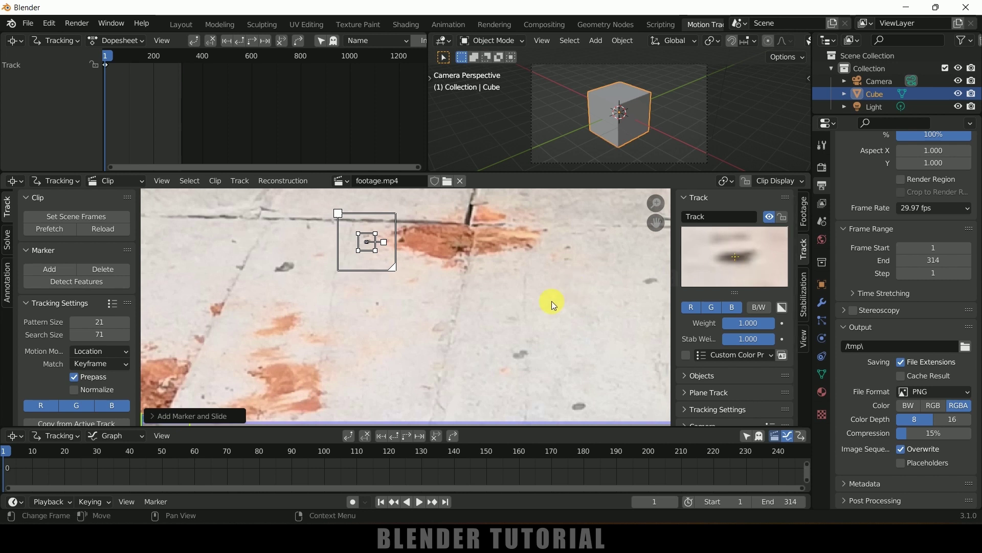
pyautogui.press('s')
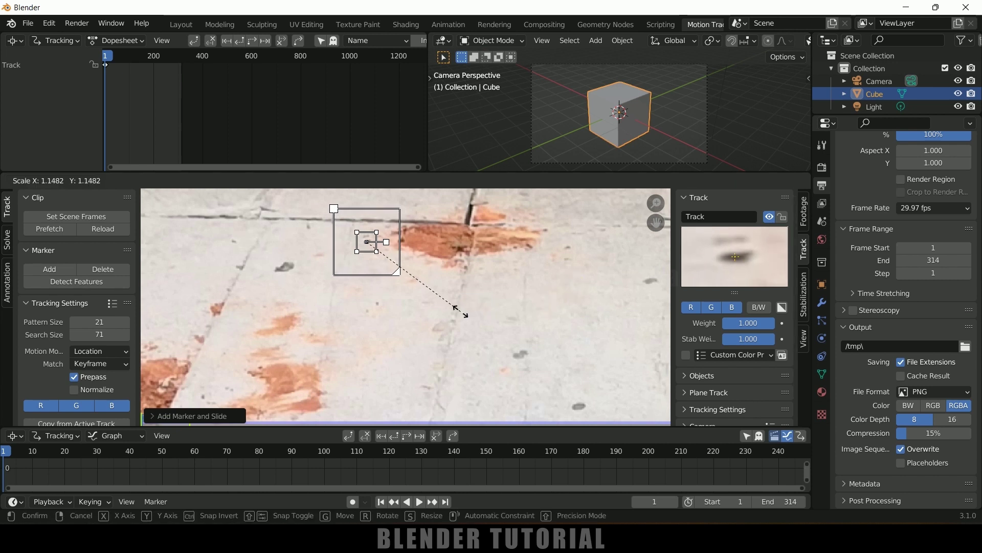
pyautogui.click(461, 315)
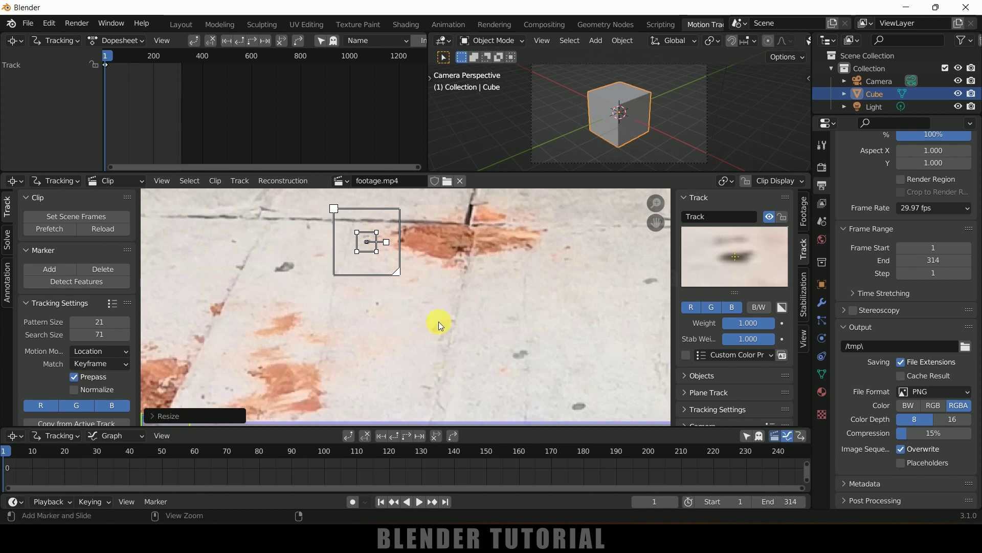
pyautogui.hotkey('ctrl', 't')
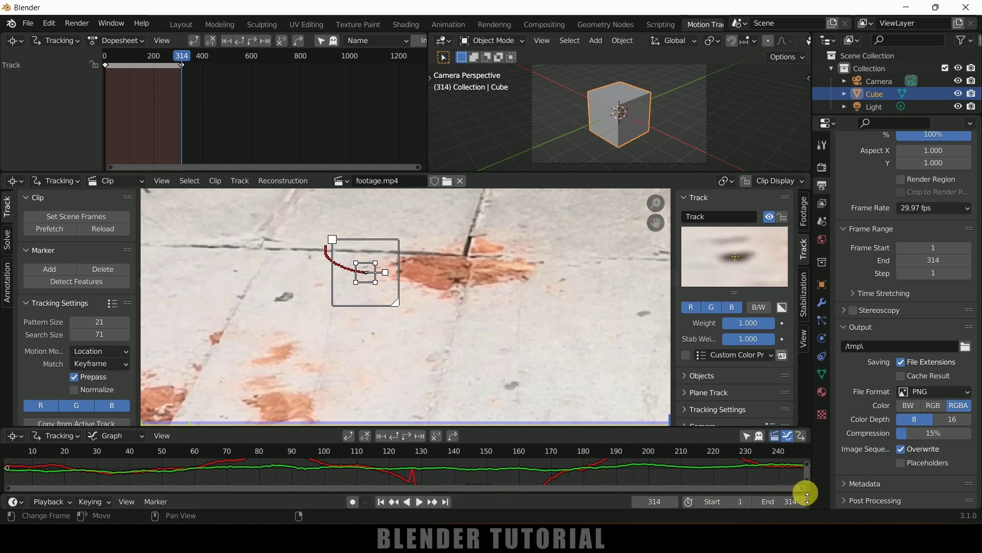
# - Check the track across the full frame range, scrubbing back to frame 202, and lock it at the first frame
pyautogui.moveTo(803, 489); pyautogui.dragTo(974, 485)
pyautogui.moveTo(805, 487); pyautogui.dragTo(836, 487)
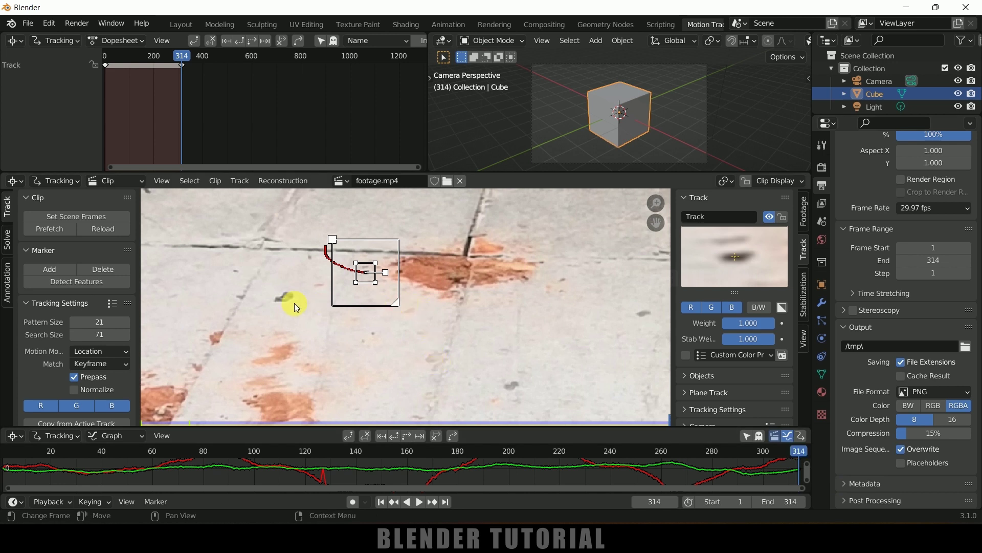
pyautogui.moveTo(800, 454); pyautogui.dragTo(513, 444)
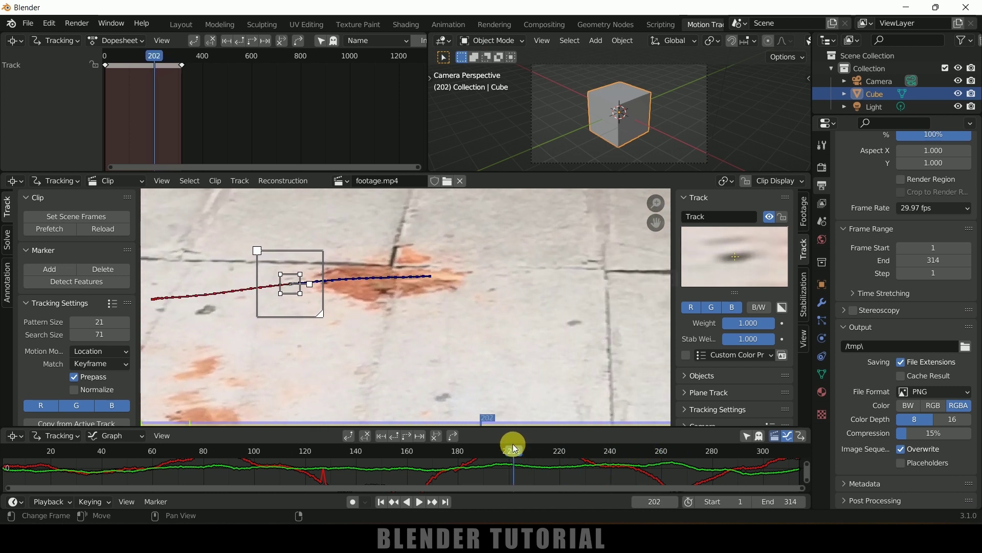
pyautogui.click(381, 501)
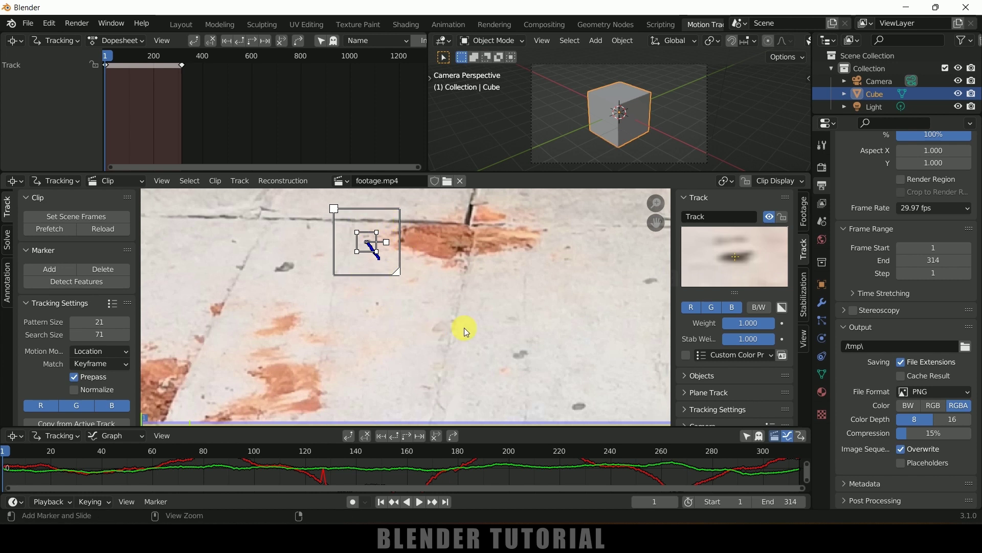
pyautogui.hotkey('ctrl', 'l')
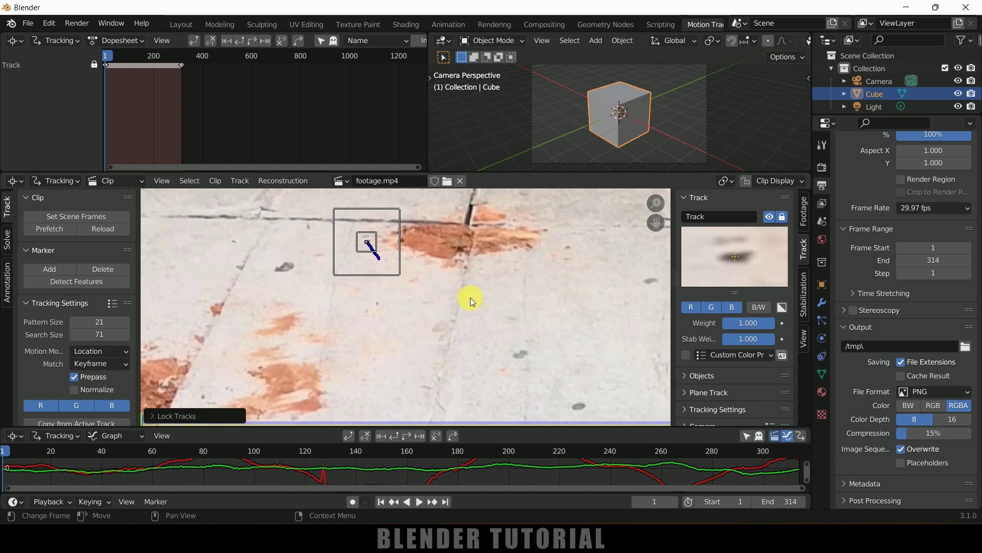
# - Add a marker on the small dark spot right of the vertical slab seam, track it forward to frame 314 and lock it
pyautogui.scroll(-3, 471, 297)
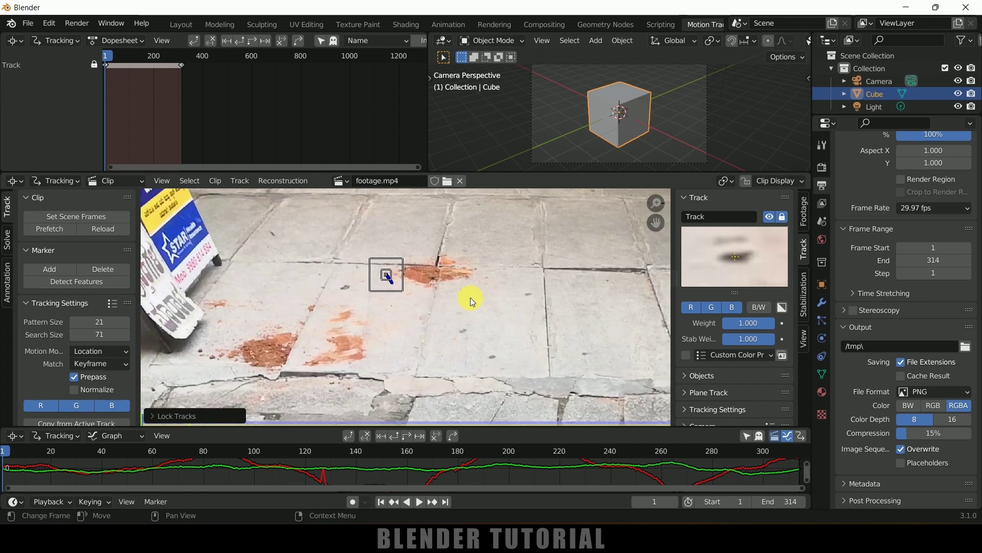
pyautogui.scroll(3, 470, 319)
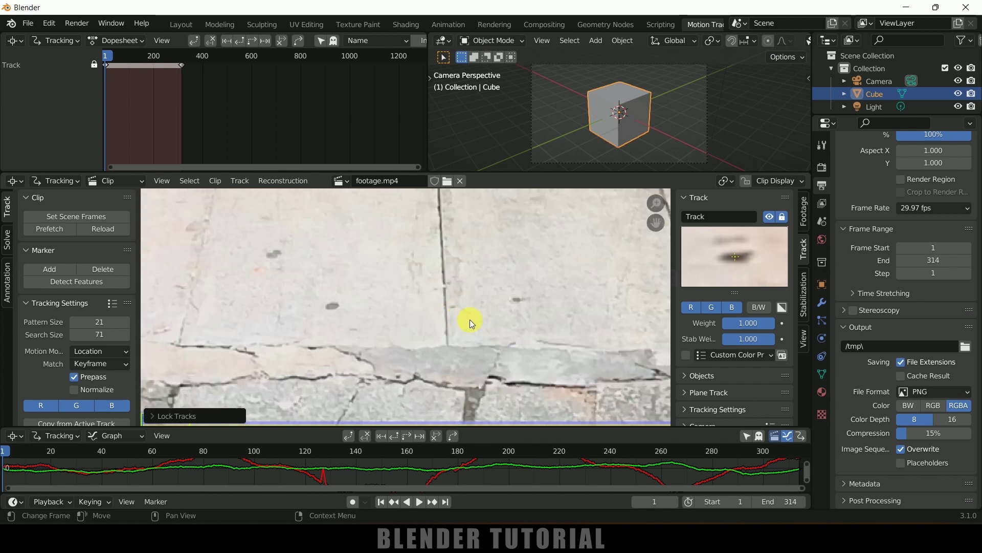
pyautogui.keyDown('ctrl'); pyautogui.click(515, 299); pyautogui.keyUp('ctrl')
pyautogui.moveTo(516, 299); pyautogui.dragTo(517, 299)
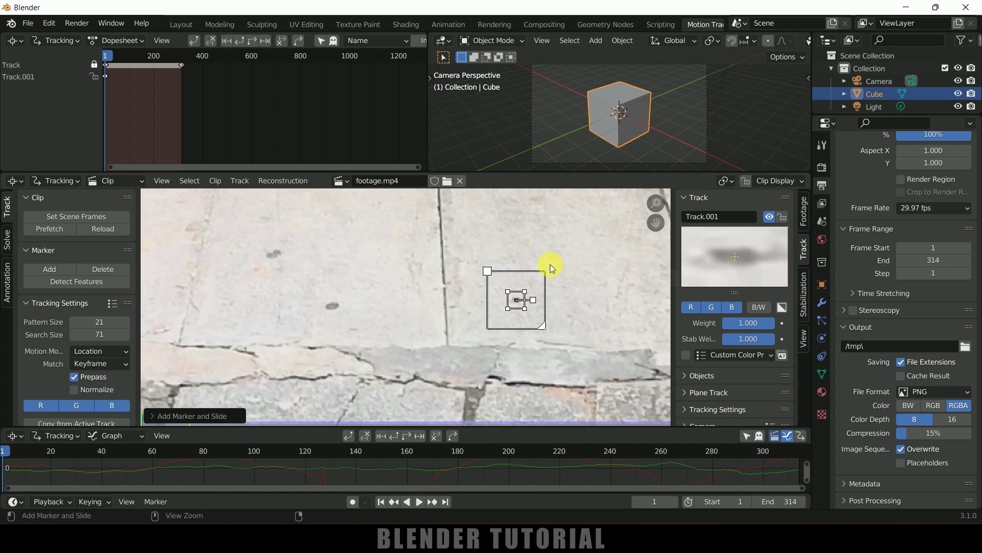
pyautogui.hotkey('ctrl', 't')
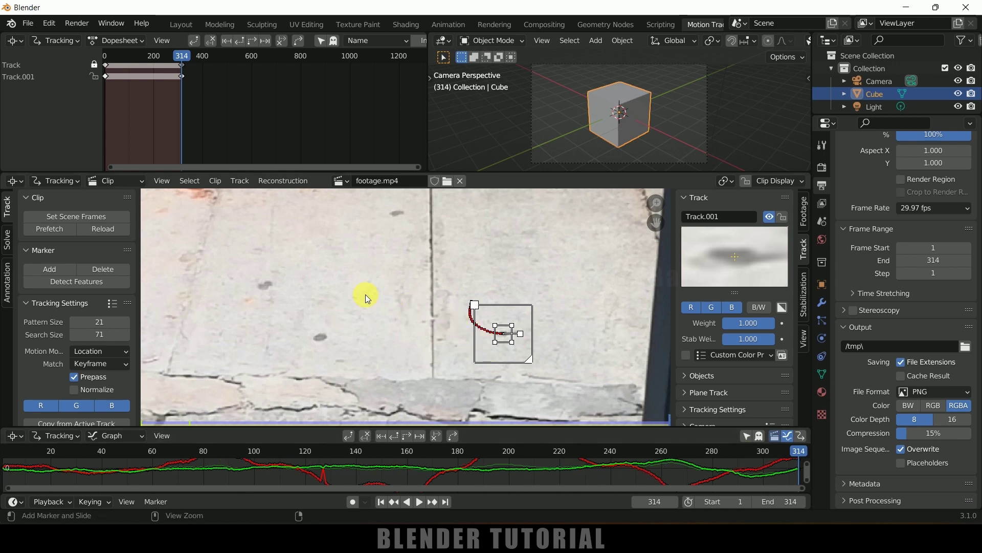
pyautogui.hotkey('ctrl', 'l')
pyautogui.scroll(-5, 382, 304)
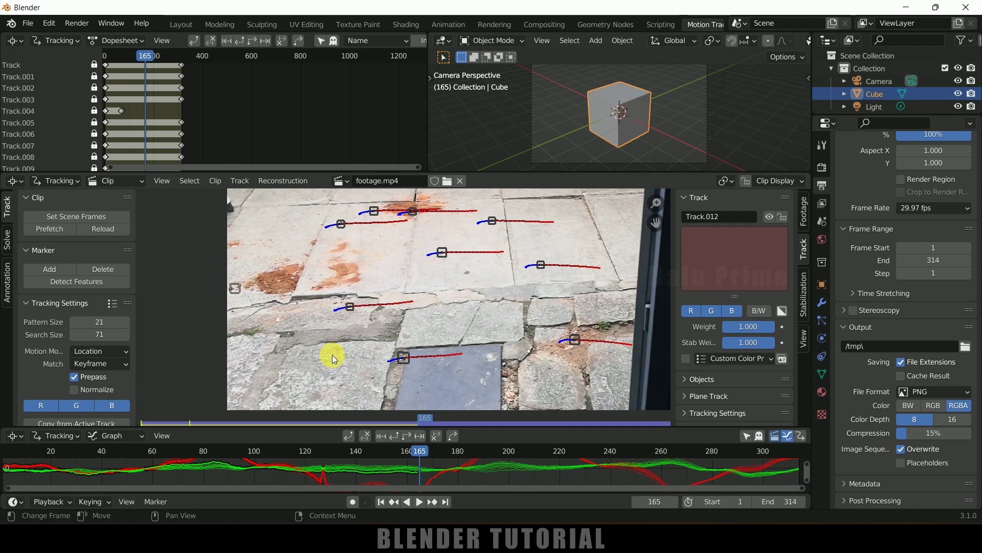
# - Step back to frame 164 and clear the path of Track.012 after that frame
pyautogui.hotkey('alt', 'Left')
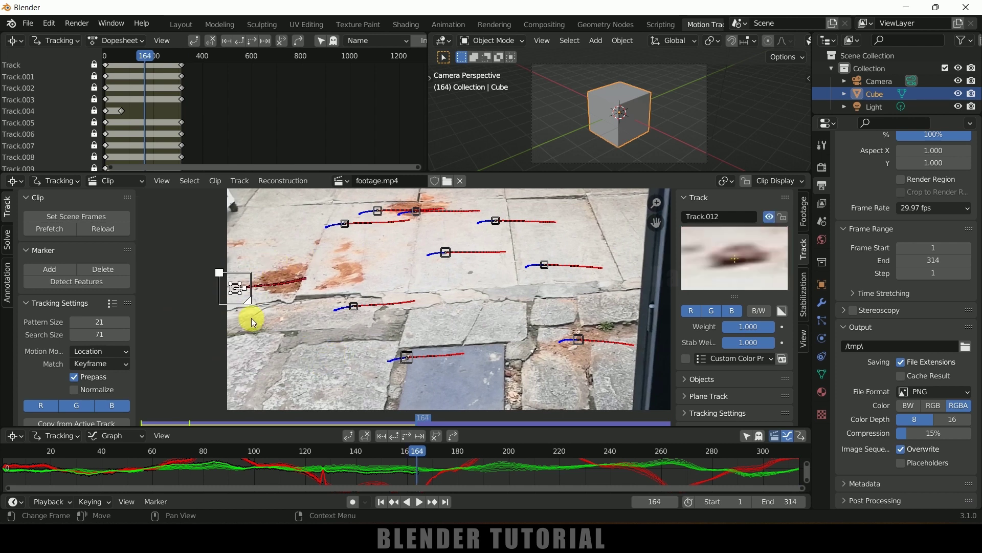
pyautogui.click(235, 282)
pyautogui.click(360, 361)
pyautogui.press('e')
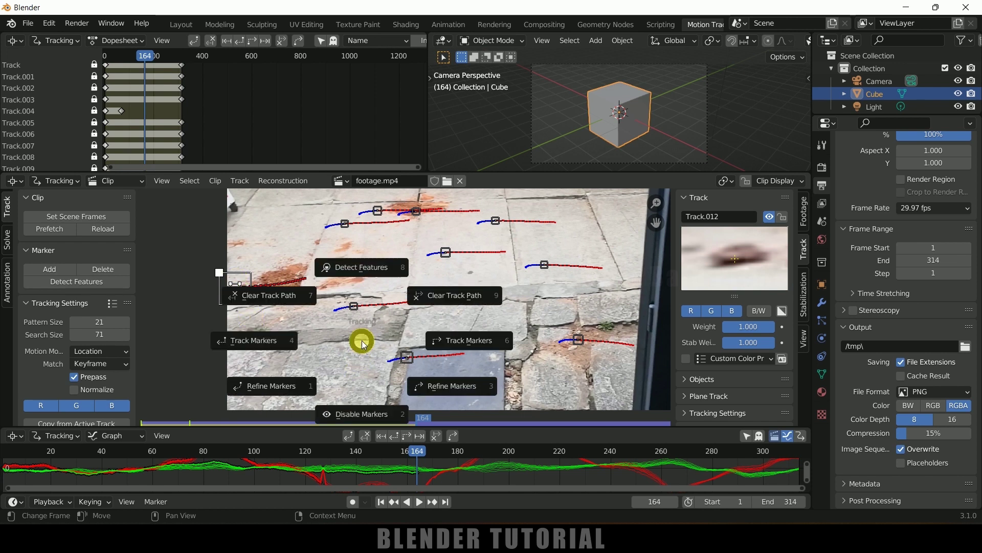
pyautogui.click(447, 296)
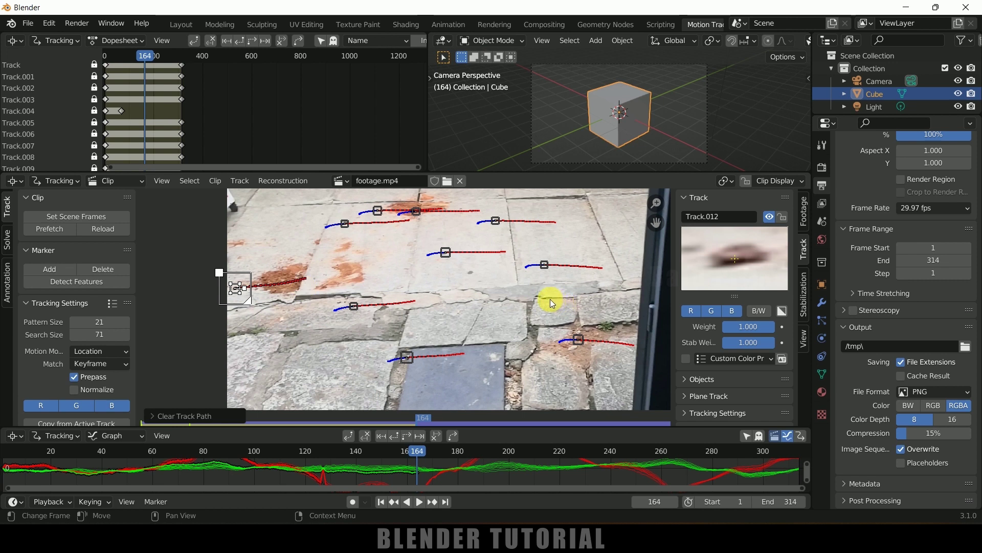
pyautogui.press('ctrl')
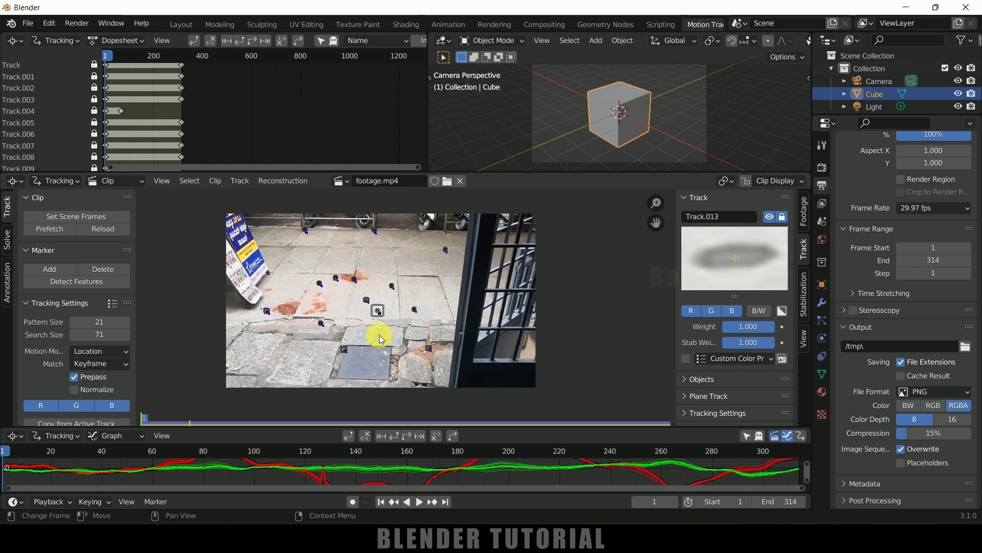
# - Unlock all tracking markers and show the marker info in the clip display
pyautogui.press('a')
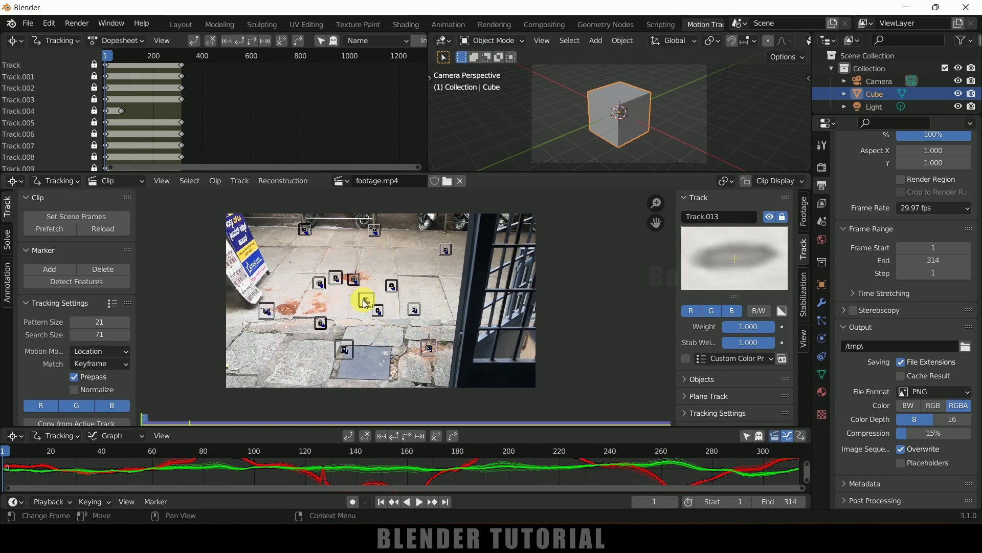
pyautogui.hotkey('alt', 'l')
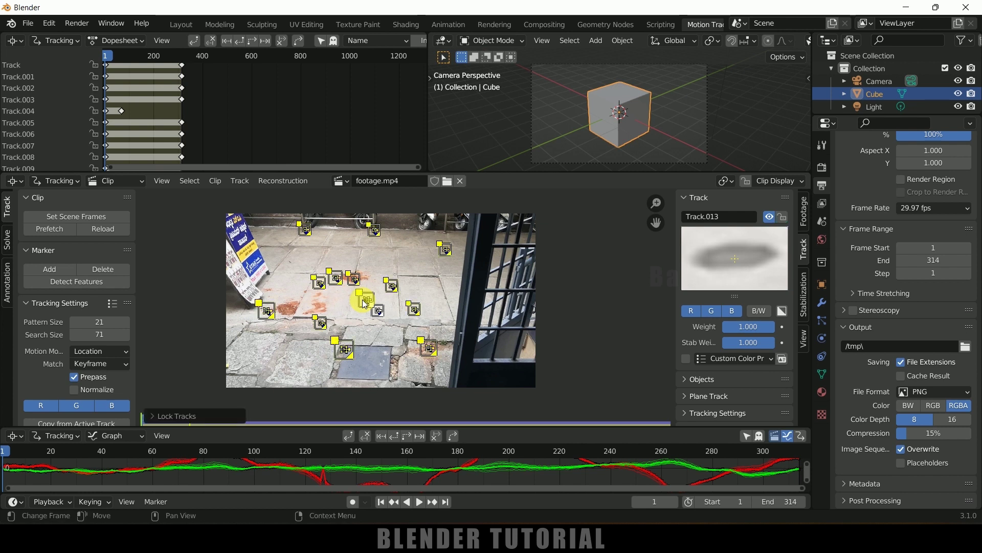
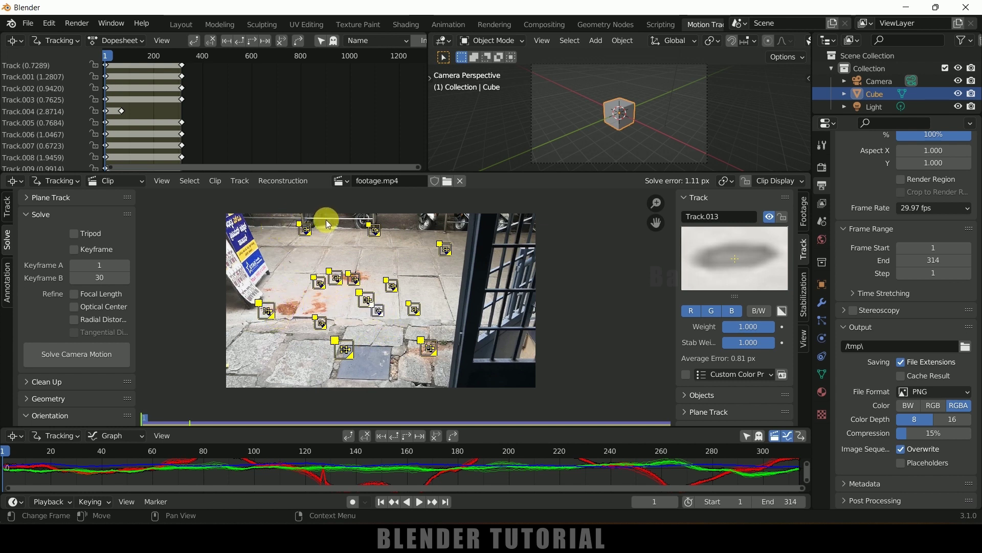
pyautogui.click(797, 183)
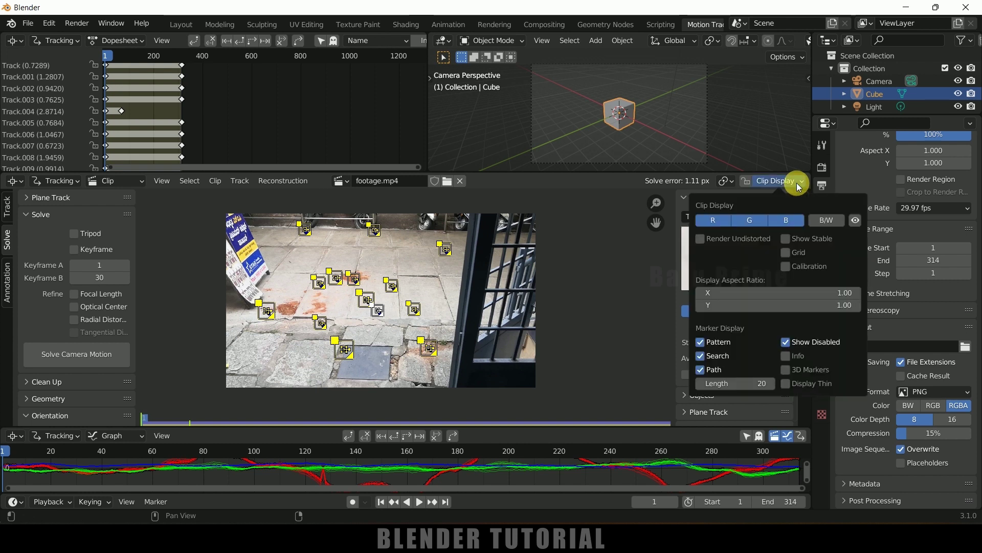
pyautogui.click(786, 356)
# - Delete the high-error track Track.004 and solve the camera motion again
pyautogui.scroll(2, 418, 314)
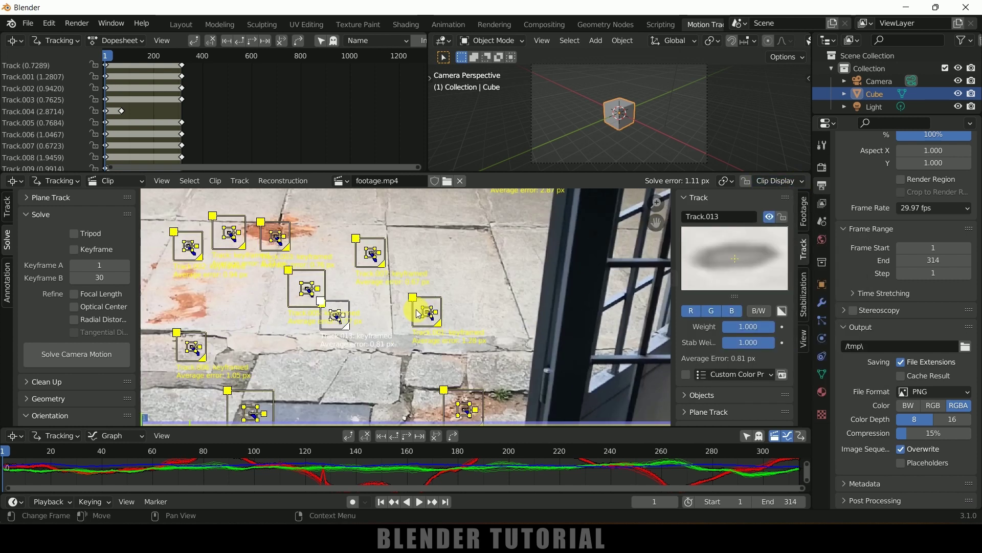
pyautogui.click(420, 256)
pyautogui.click(468, 214)
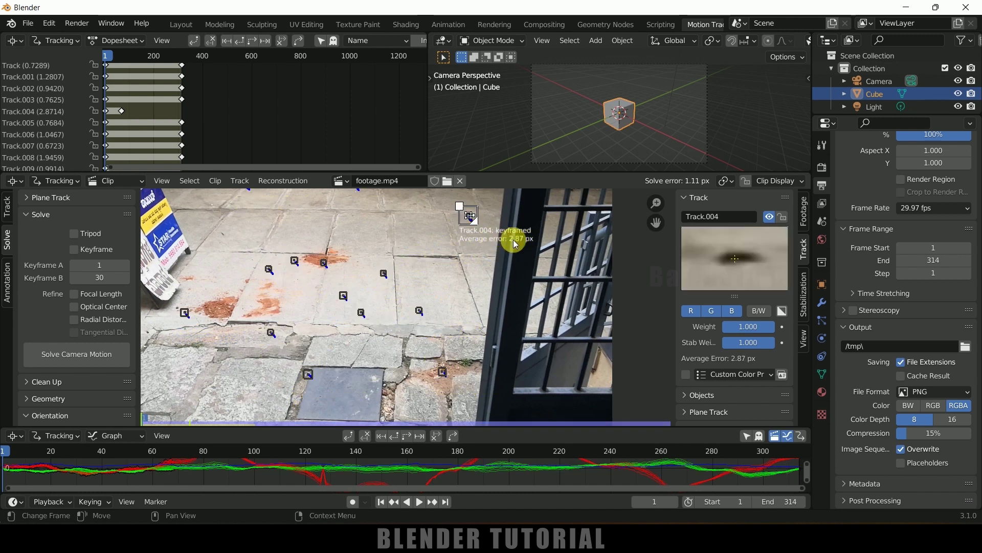
pyautogui.press('x')
pyautogui.click(443, 247)
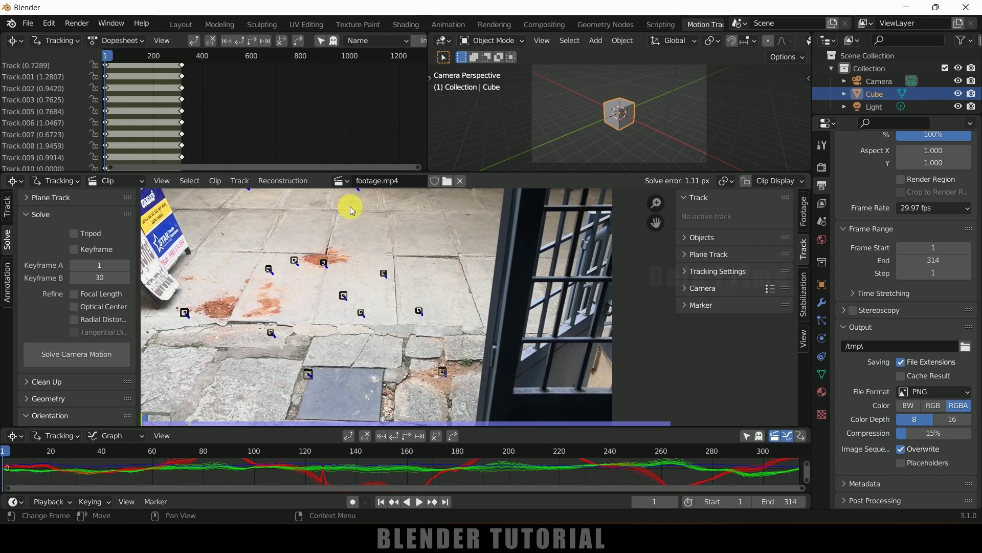
pyautogui.click(70, 358)
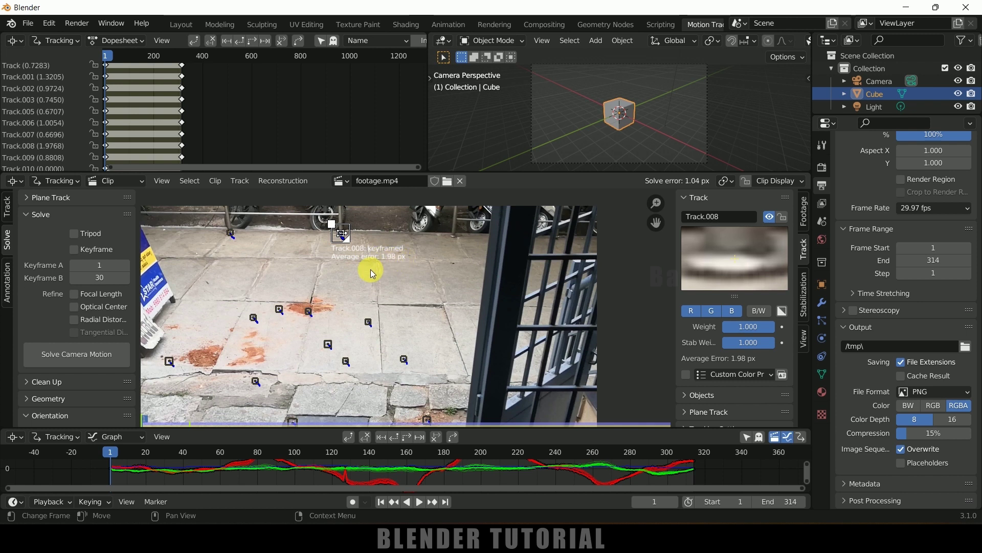
# - Delete Track.008 near the parked motorbikes and solve the camera motion again
pyautogui.click(340, 237)
pyautogui.press('x')
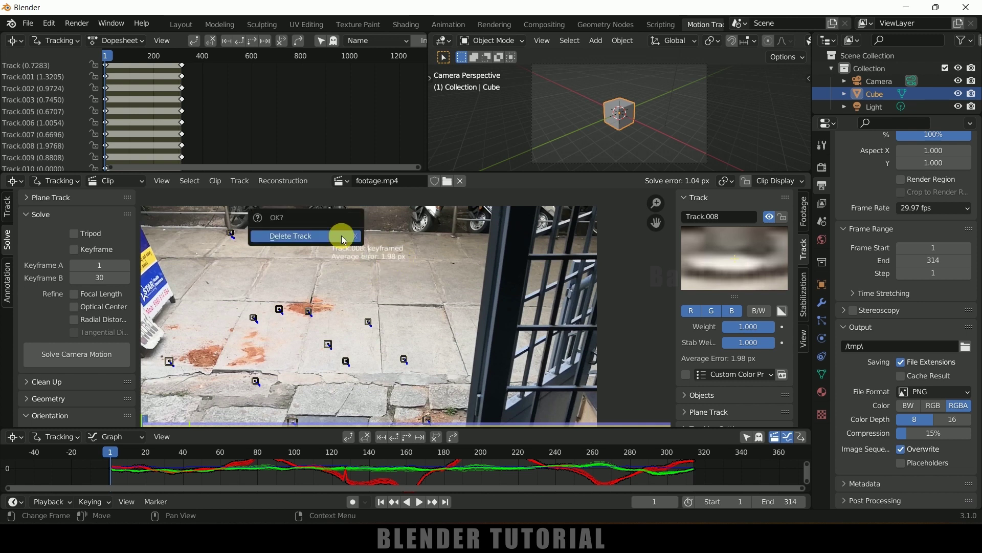
pyautogui.click(341, 235)
pyautogui.click(93, 354)
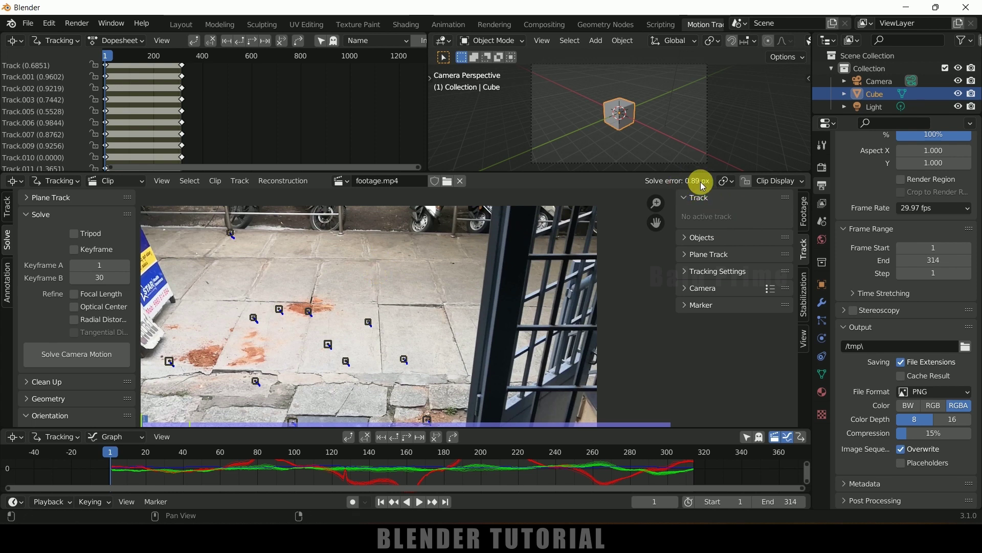
# - Set up the tracking scene from the solved camera motion
pyautogui.scroll(-2, 465, 264)
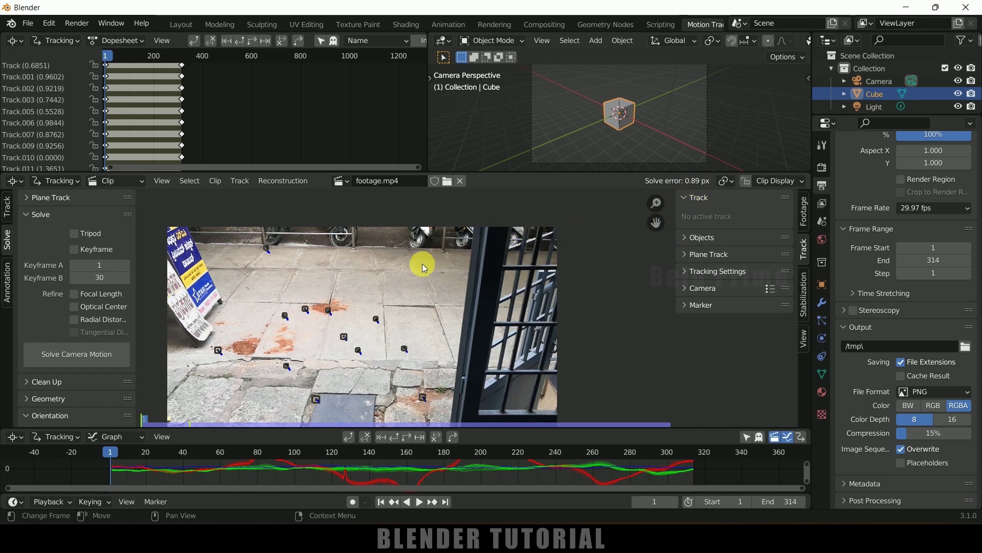
pyautogui.scroll(-1, 373, 281)
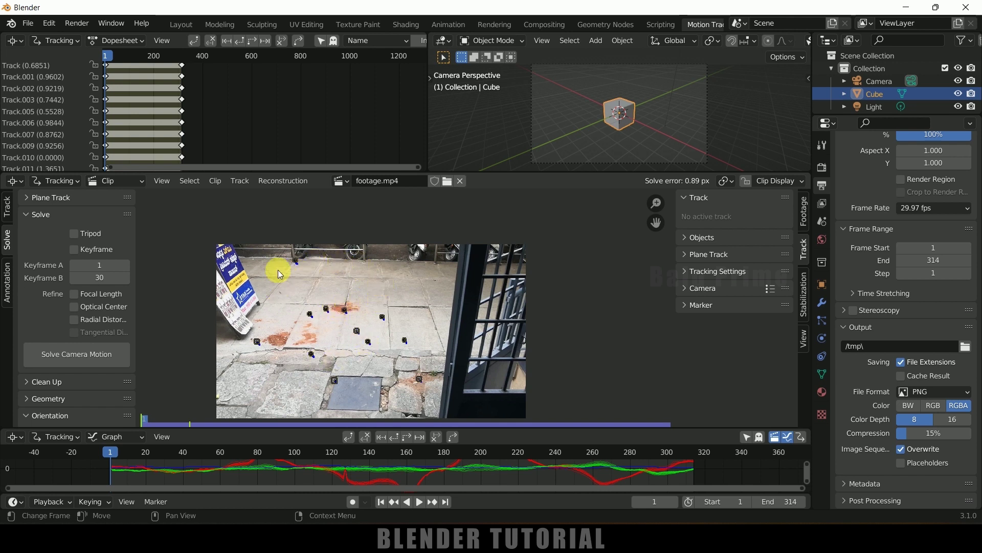
pyautogui.scroll(-6, 110, 370)
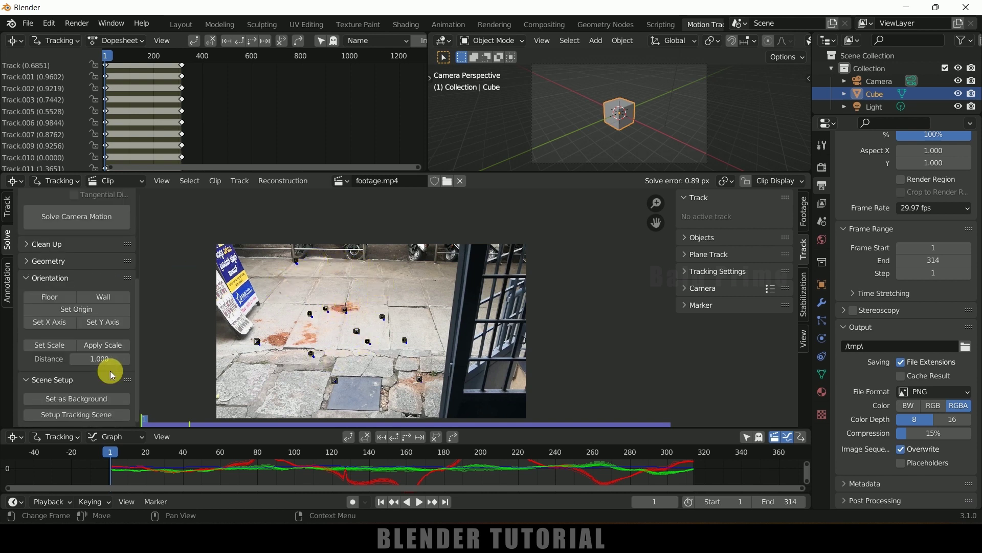
pyautogui.click(71, 416)
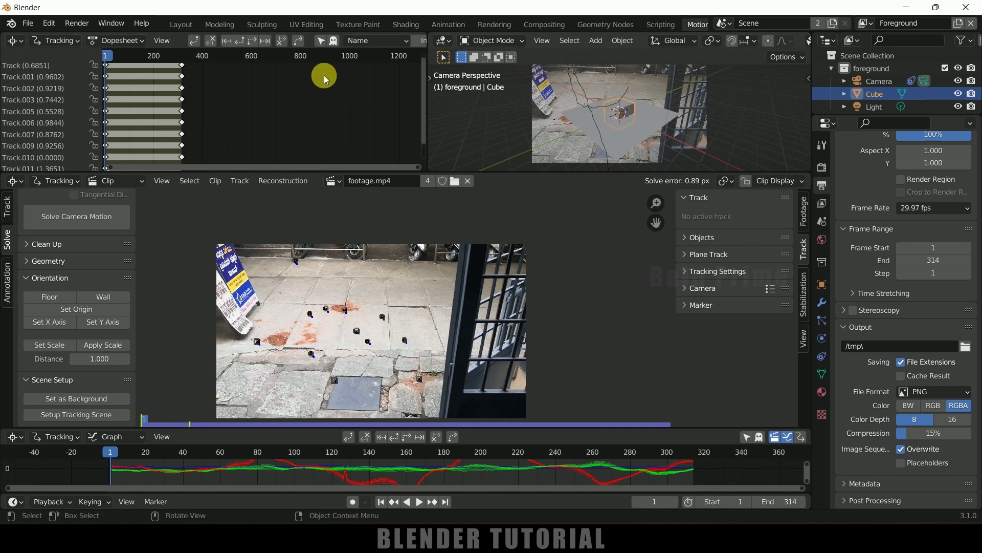
# - Look through the camera in the Layout workspace and turn on the Motion Tracking viewport overlay
pyautogui.click(193, 26)
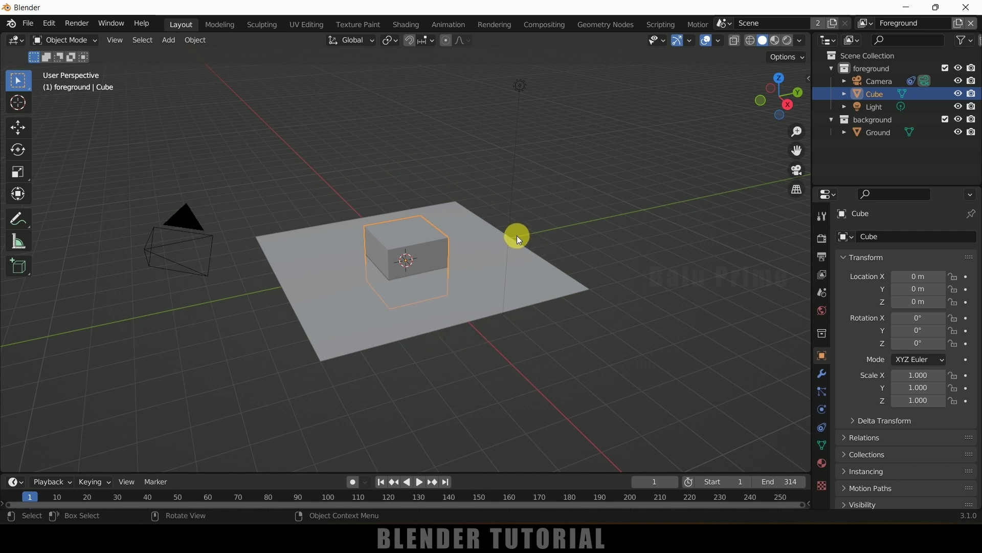
pyautogui.click(794, 171)
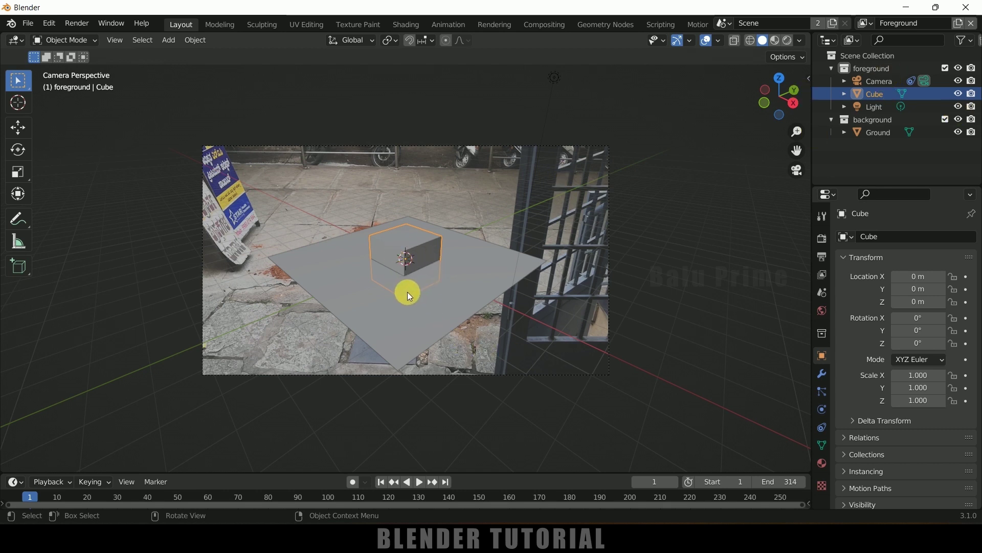
pyautogui.click(719, 40)
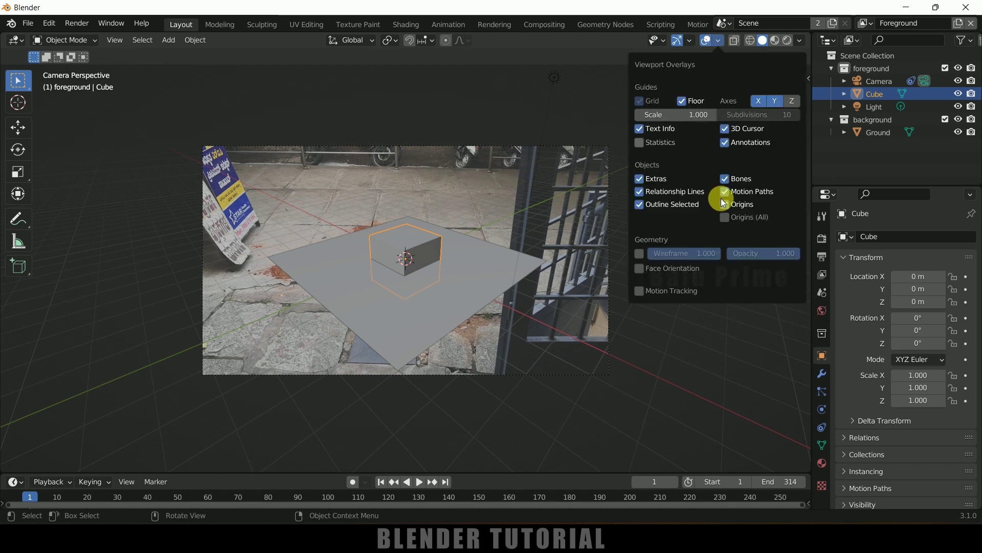
pyautogui.click(637, 293)
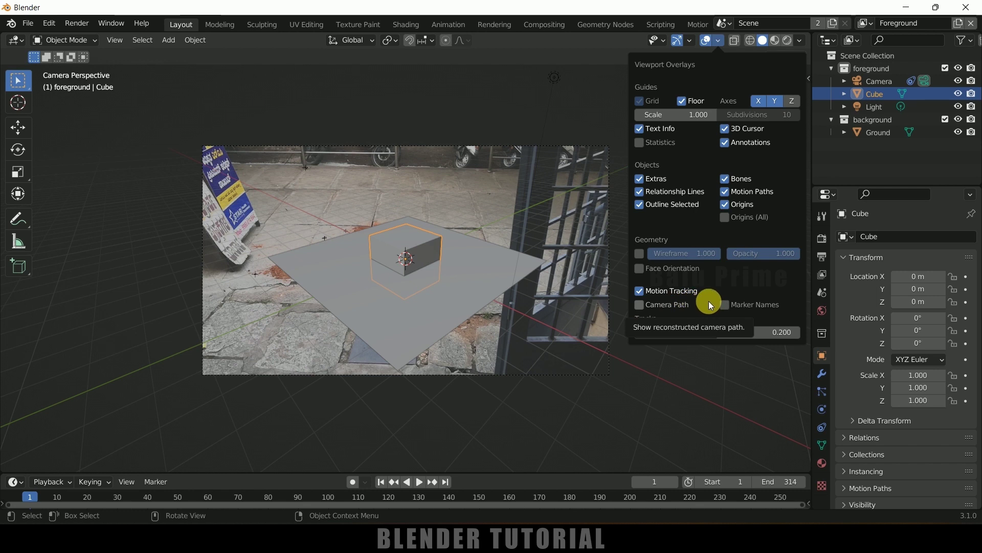
# - Show the marker names in the viewport overlay, and turn the reconstructed camera path on and off again
pyautogui.click(726, 306)
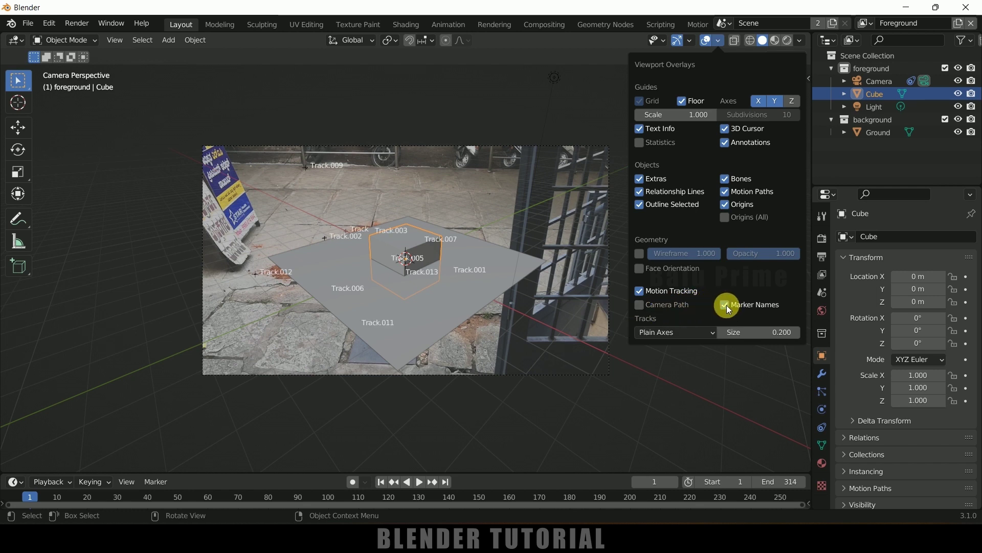
pyautogui.click(640, 306)
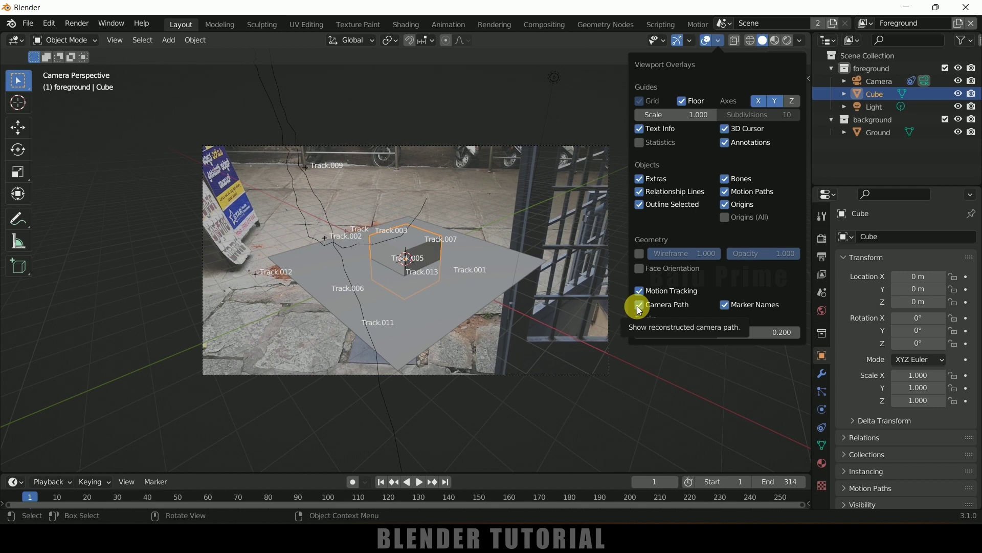
pyautogui.click(640, 307)
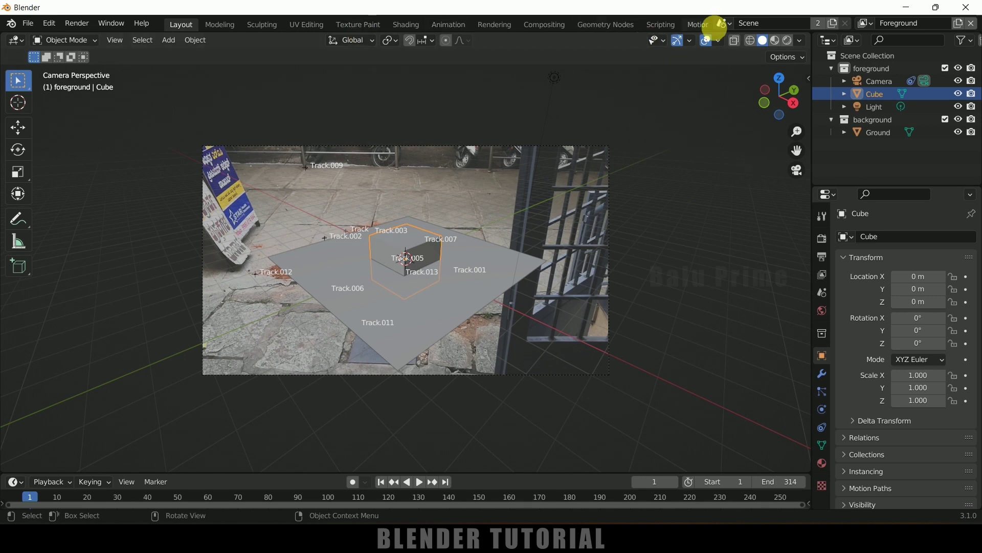
# - Set the scene origin to Track.006 in the Motion Tracking workspace and return to the Layout workspace
pyautogui.click(698, 25)
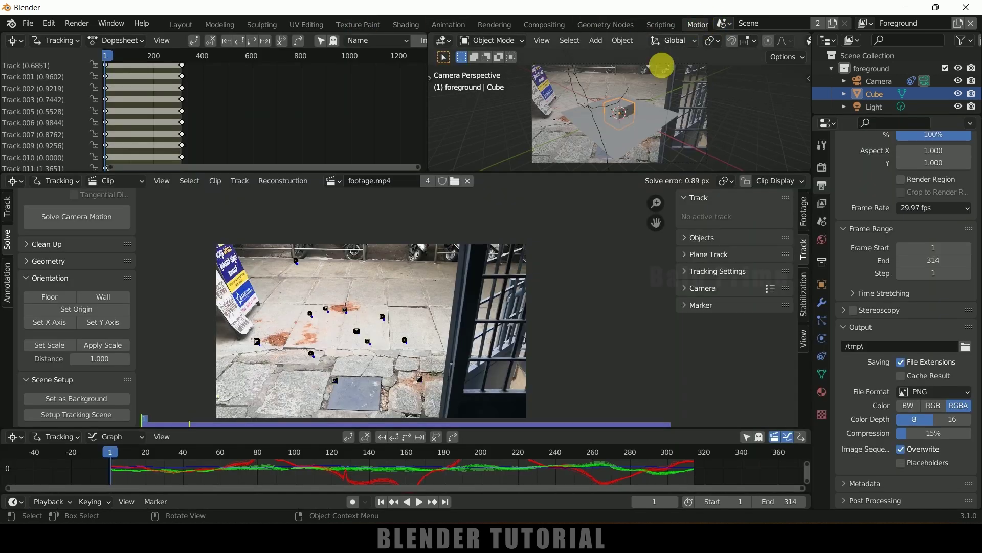
pyautogui.click(312, 354)
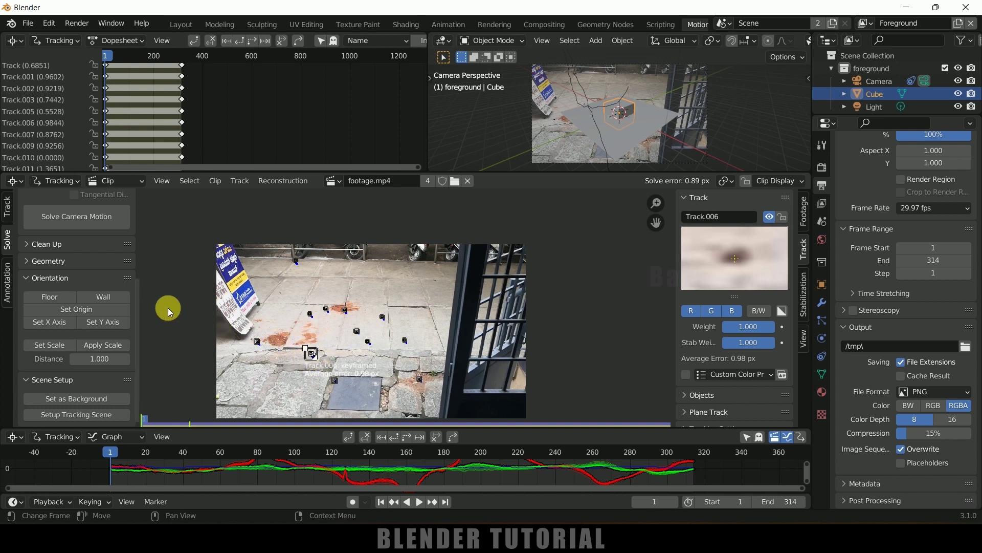
pyautogui.click(90, 312)
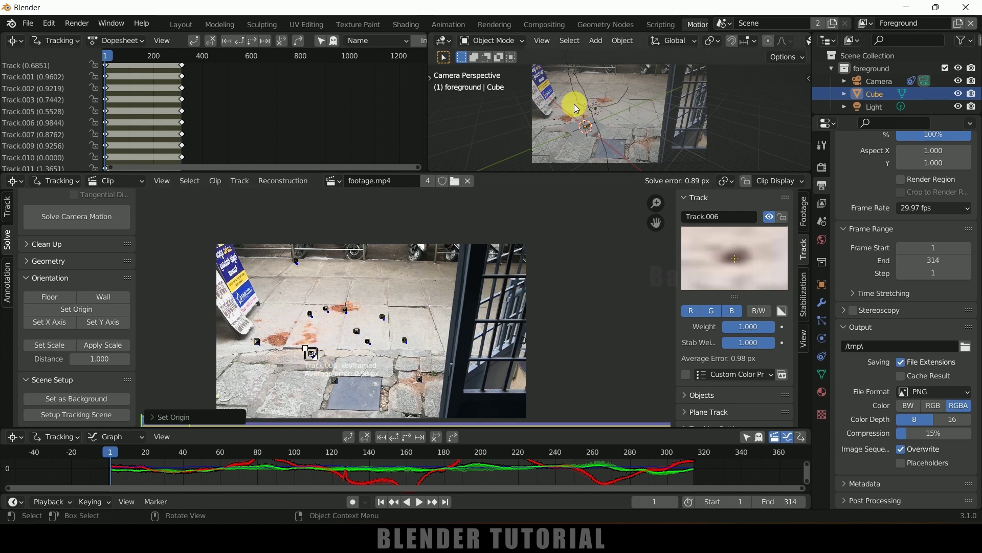
pyautogui.click(182, 25)
pyautogui.click(327, 301)
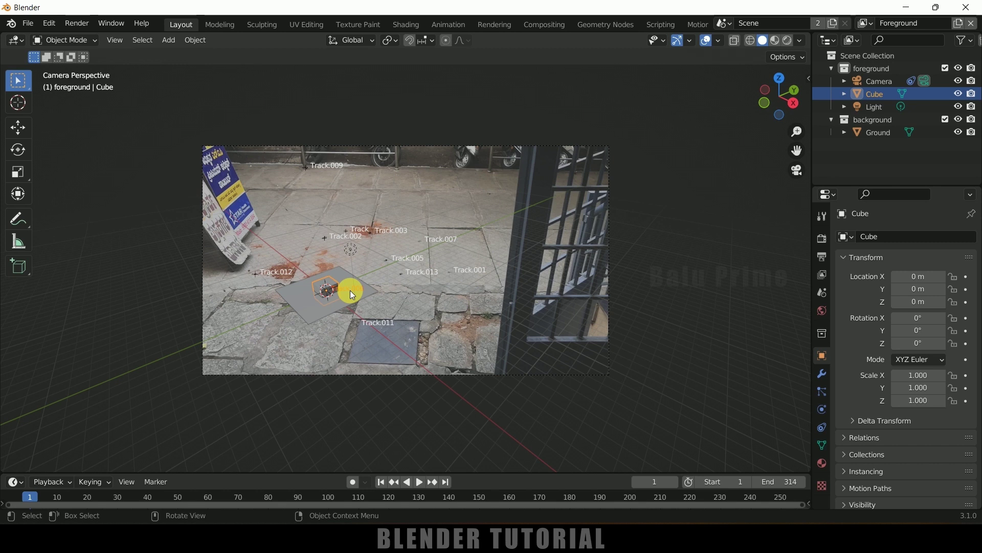
# - Scale the Ground plane and the Cube together uniformly by about 3.13
pyautogui.moveTo(353, 296); pyautogui.dragTo(346, 295)
pyautogui.click(368, 291)
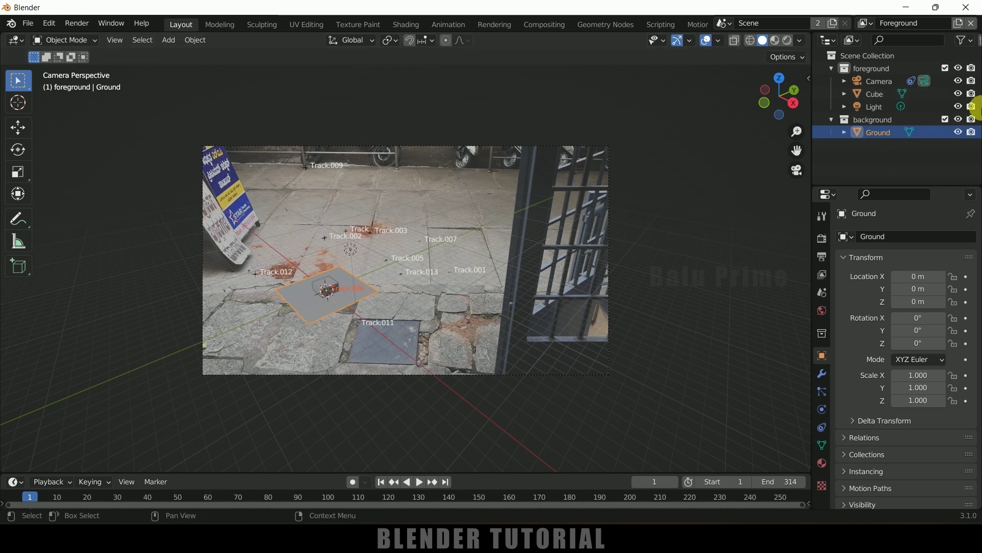
pyautogui.keyDown('ctrl'); pyautogui.click(893, 96); pyautogui.keyUp('ctrl')
pyautogui.press('s')
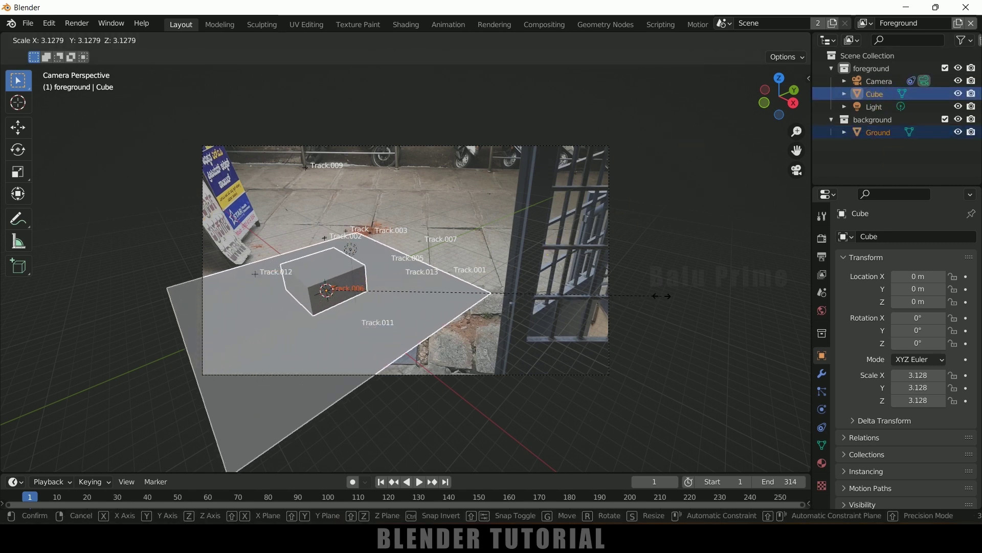
pyautogui.click(664, 299)
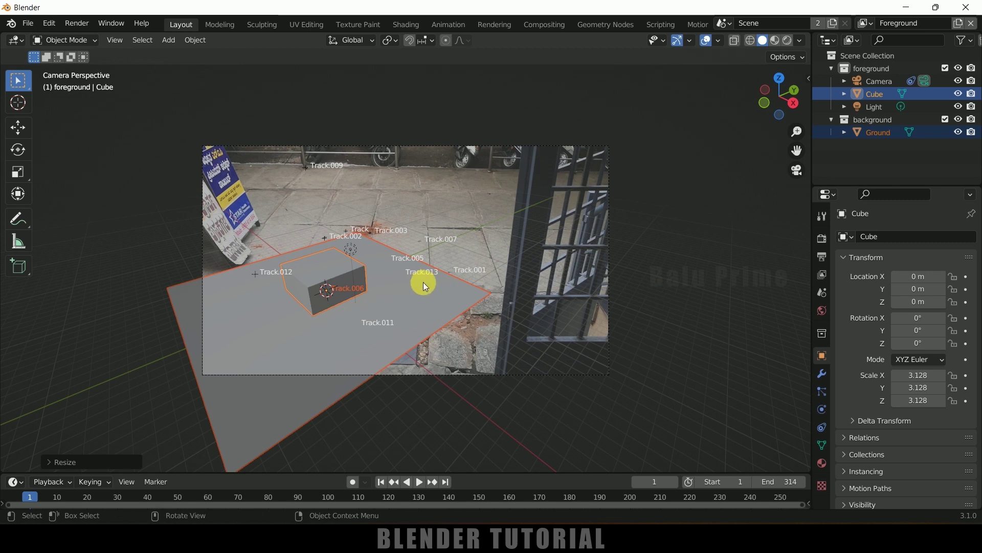
# - Rotate the camera slightly about the global Y and X axes to a rotation of about 61.2°, 1.9°, 46.7°
pyautogui.click(878, 82)
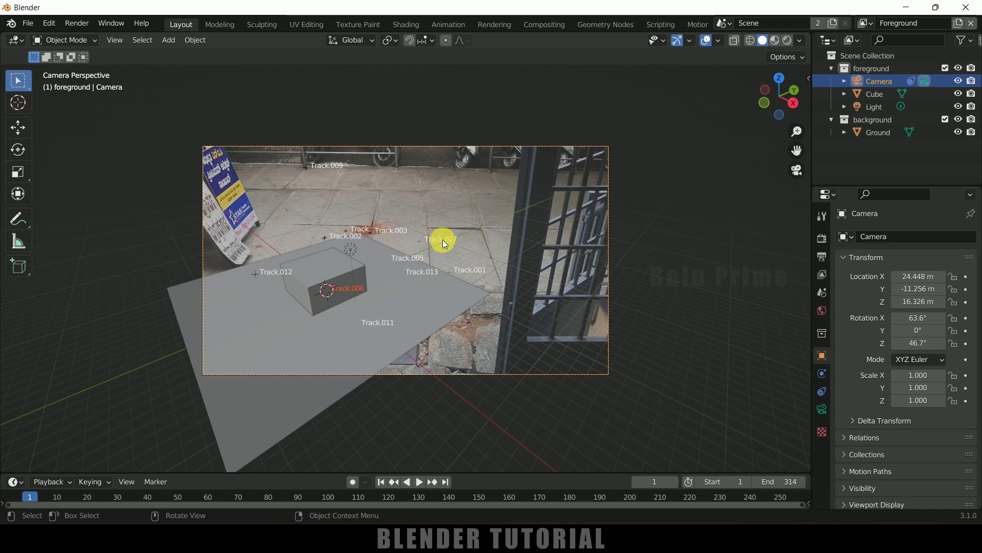
pyautogui.press('r')
pyautogui.press('y')
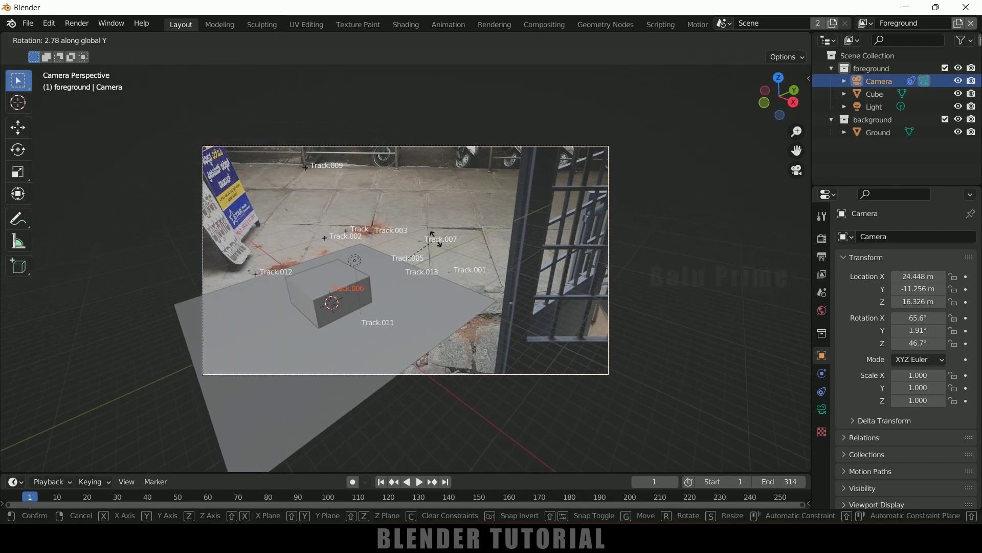
pyautogui.click(434, 240)
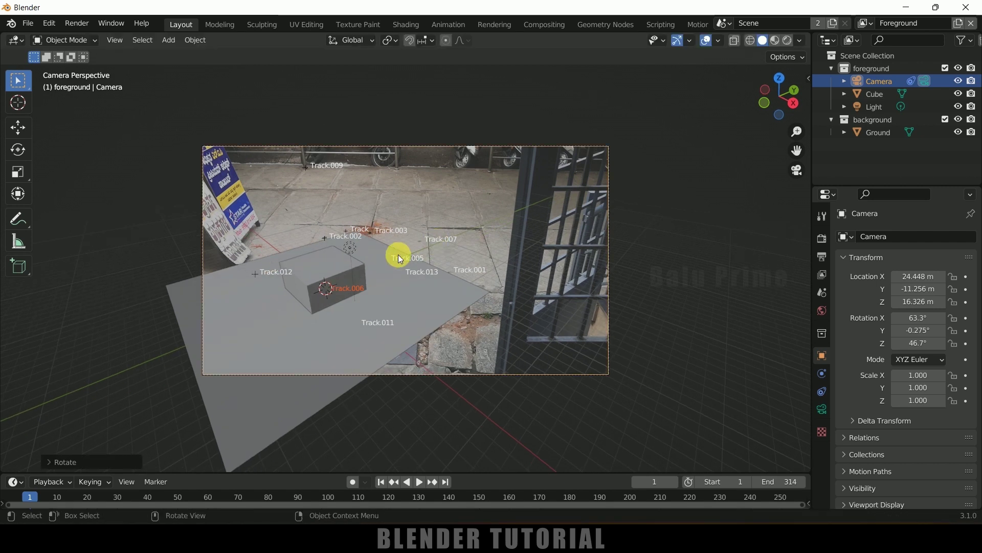
pyautogui.press('r')
pyautogui.press('x')
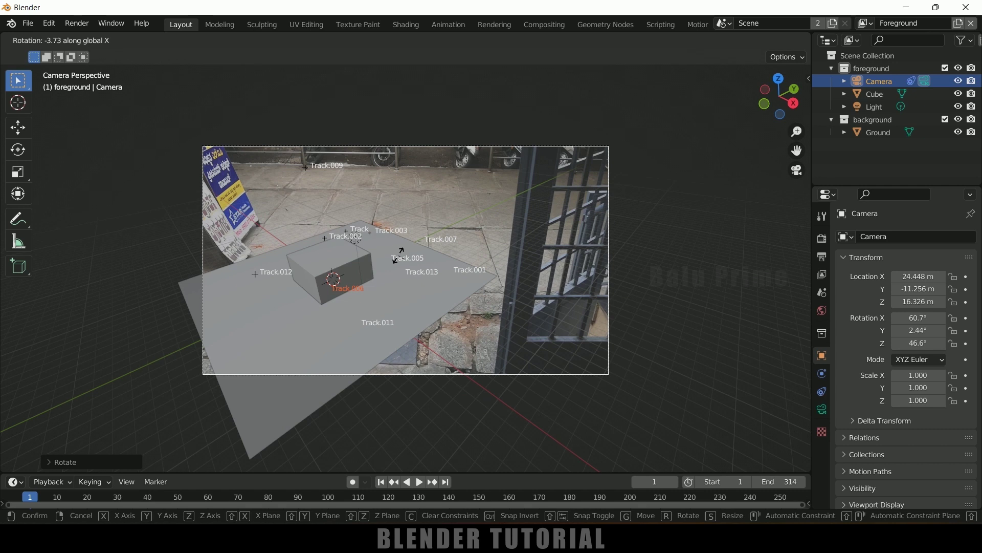
pyautogui.click(401, 258)
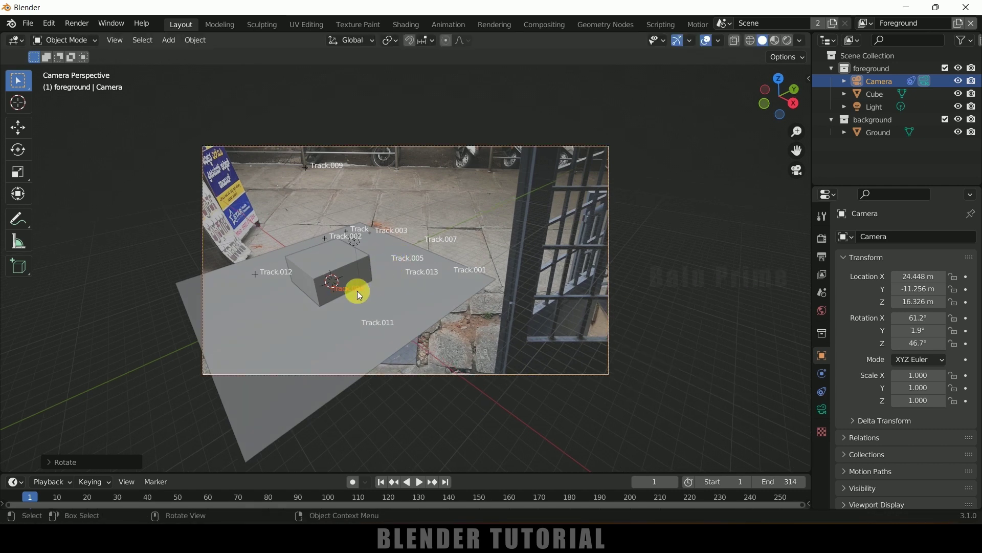
# - Move the camera along the global X axis to about 22.6 m and along the Y axis to about -15.9 m
pyautogui.press('g')
pyautogui.press('x')
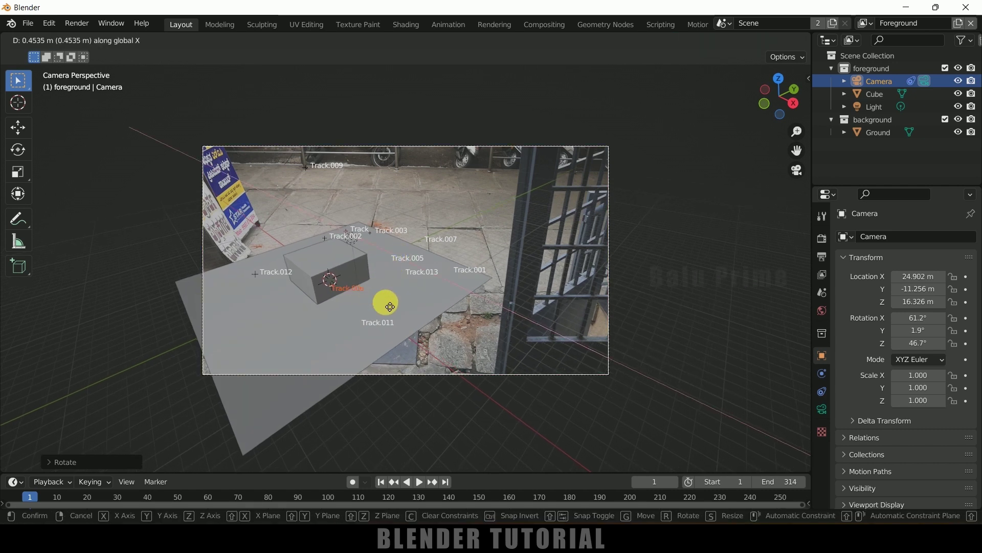
pyautogui.click(351, 197)
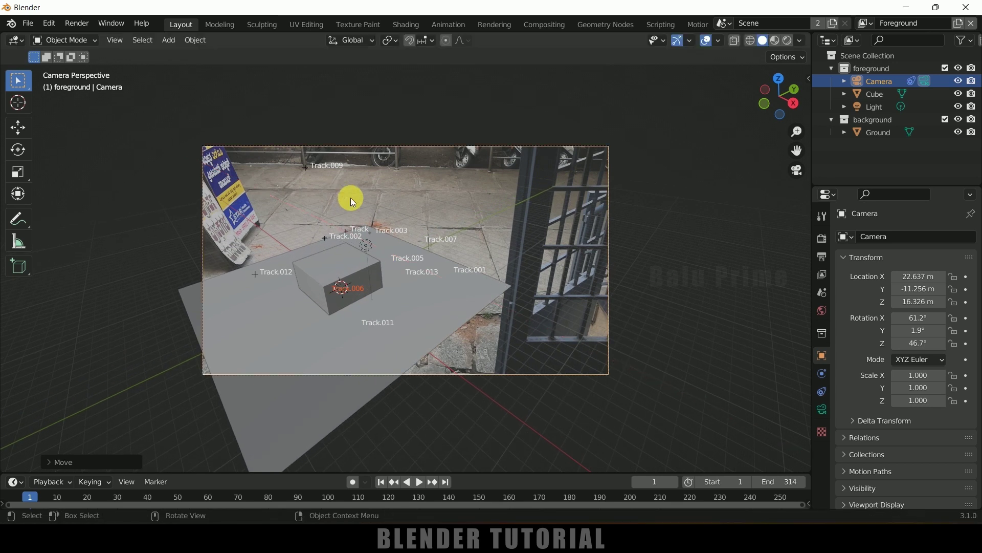
pyautogui.press('g')
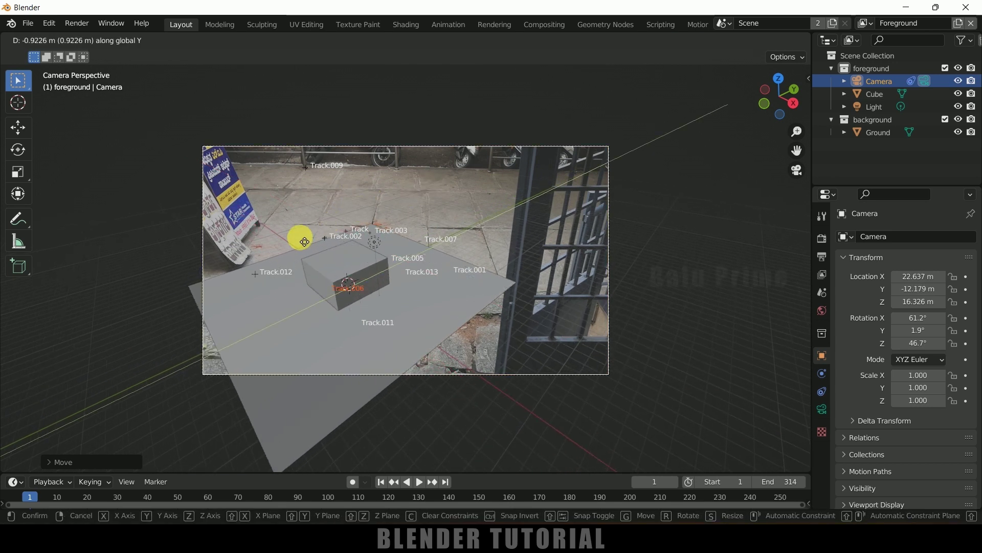
pyautogui.click(62, 330)
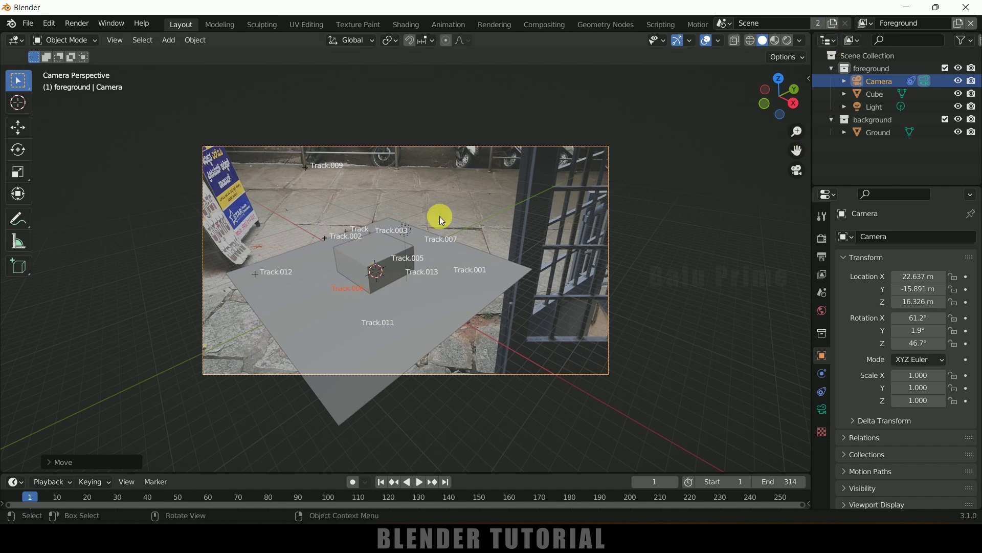
# - Turn off the marker names and motion tracking overlays and hide the Ground plane in the viewport
pyautogui.click(718, 43)
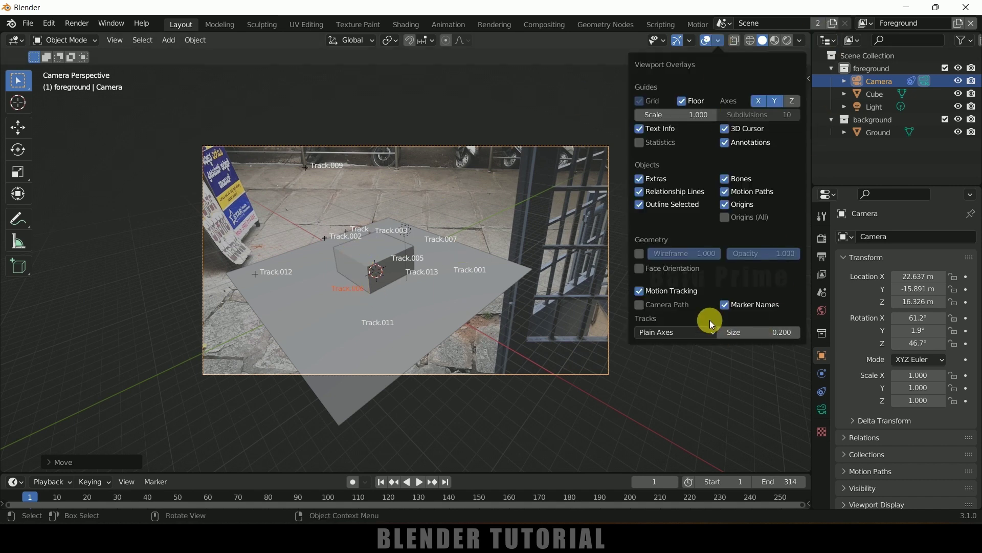
pyautogui.click(725, 305)
pyautogui.click(639, 291)
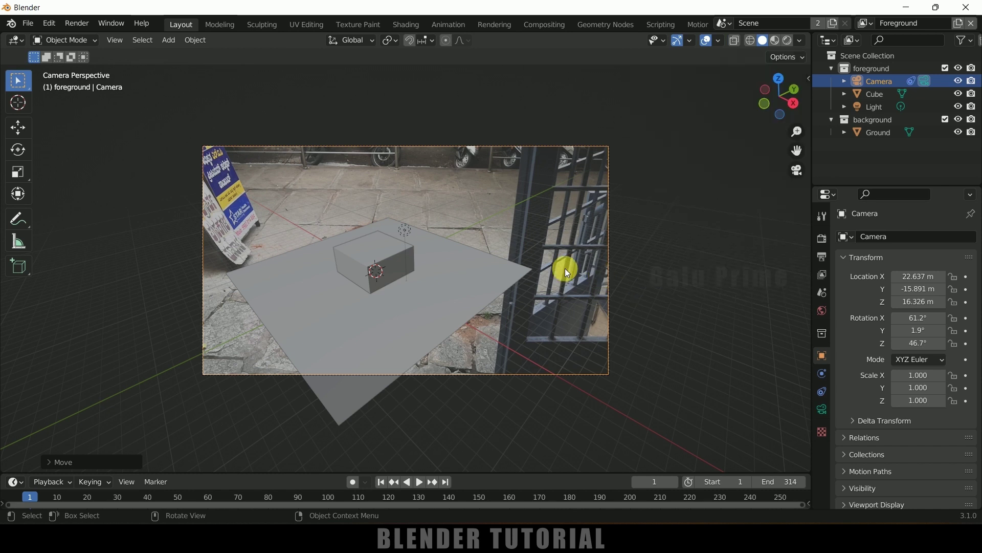
pyautogui.click(470, 264)
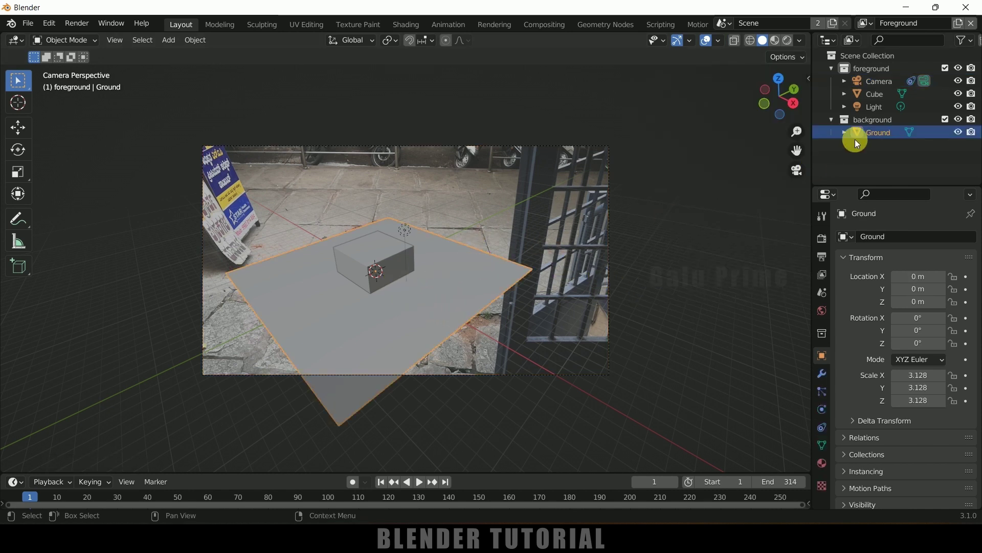
pyautogui.click(959, 133)
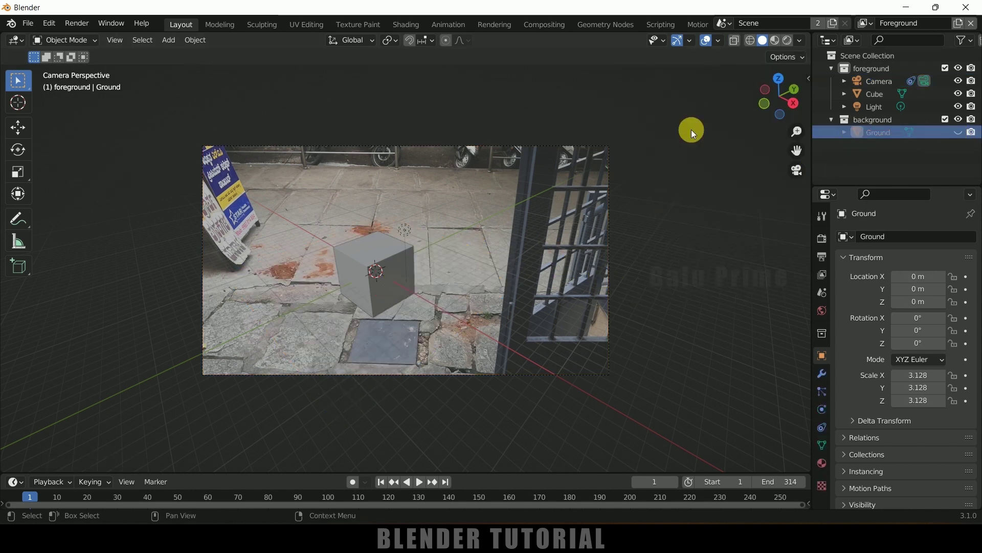
# - Raise the Cube along Z to about 3 m so it rests on the floor grid, and return to the camera view
pyautogui.click(395, 254)
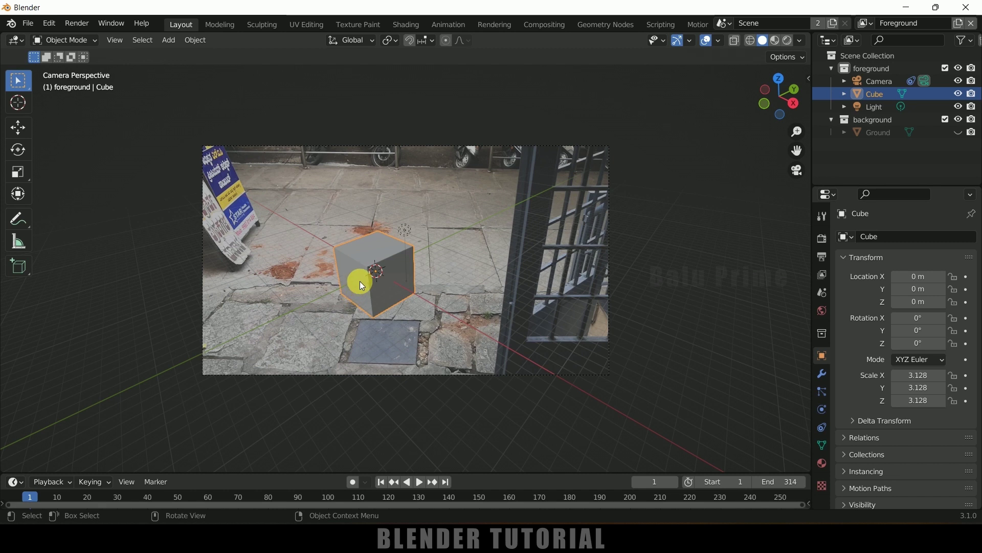
pyautogui.click(798, 172)
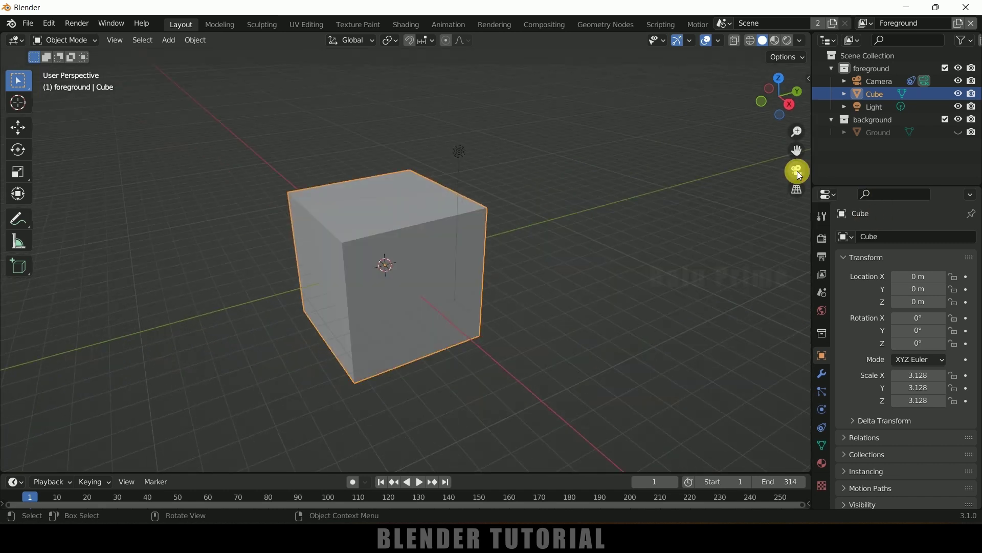
pyautogui.moveTo(617, 317); pyautogui.dragTo(549, 277, button='middle')
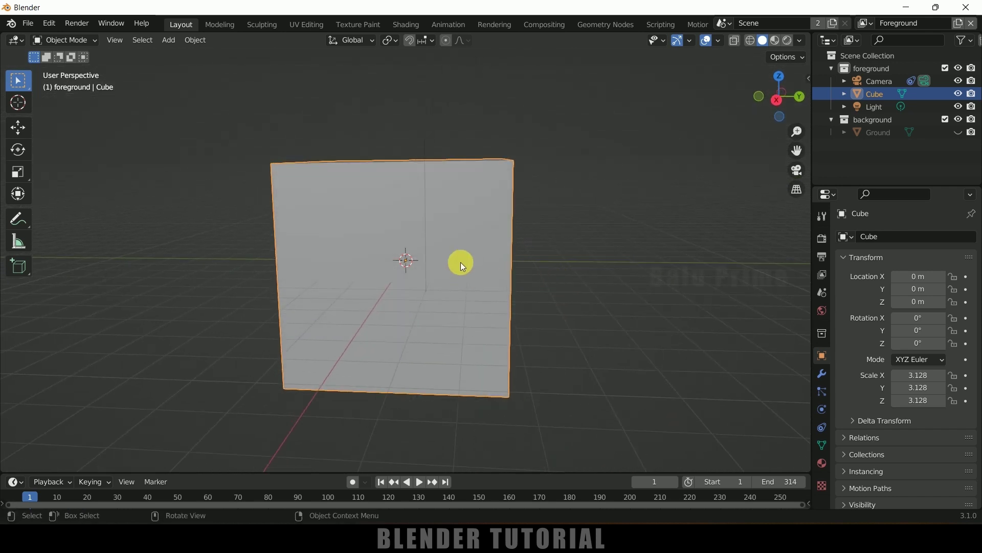
pyautogui.click(624, 213)
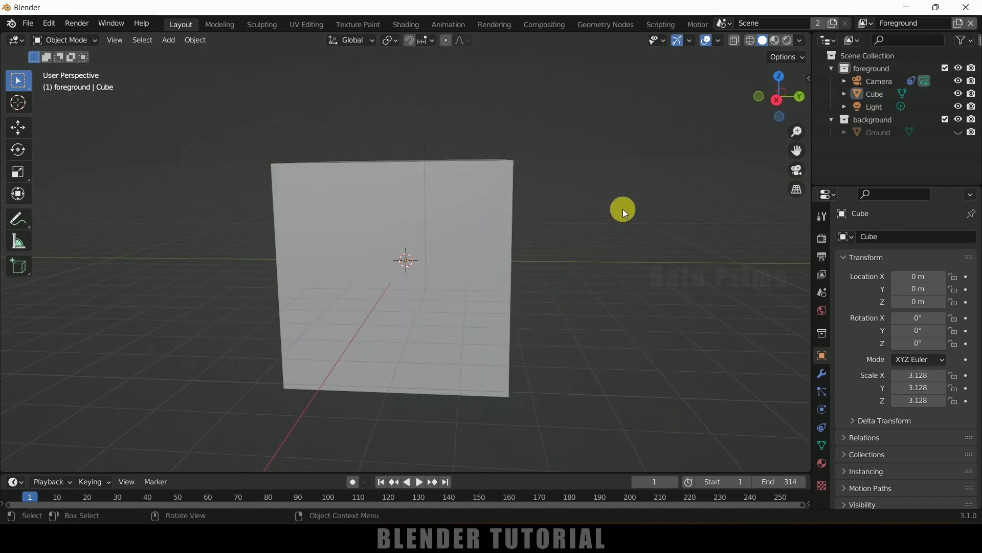
pyautogui.click(483, 225)
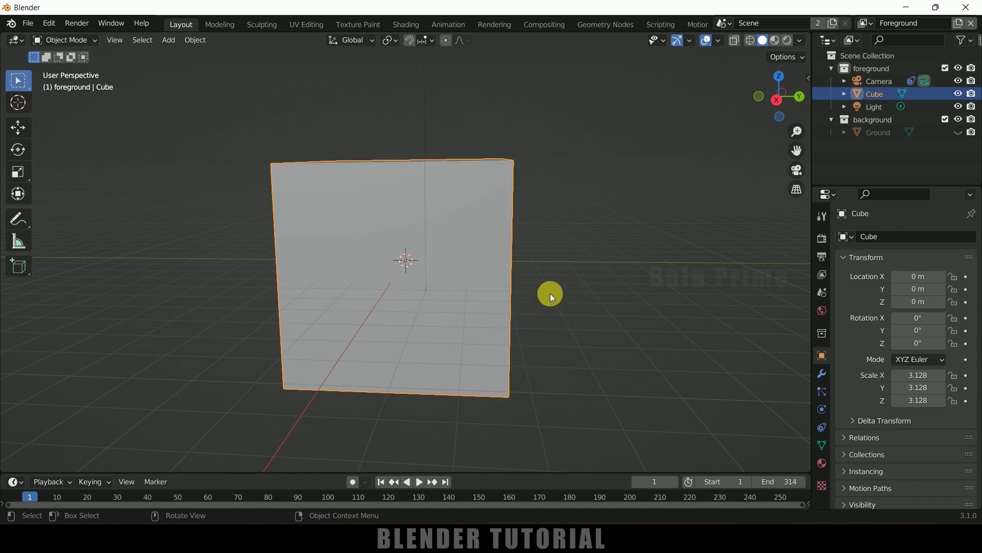
pyautogui.click(19, 129)
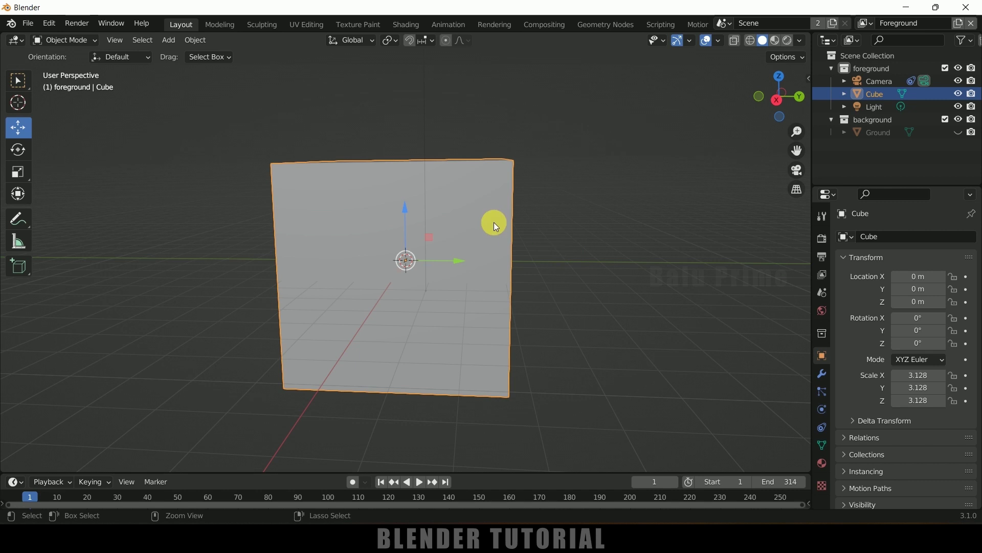
pyautogui.moveTo(406, 208); pyautogui.dragTo(402, 107)
pyautogui.moveTo(612, 319); pyautogui.dragTo(588, 296, button='middle')
pyautogui.moveTo(506, 269); pyautogui.dragTo(613, 347, button='middle')
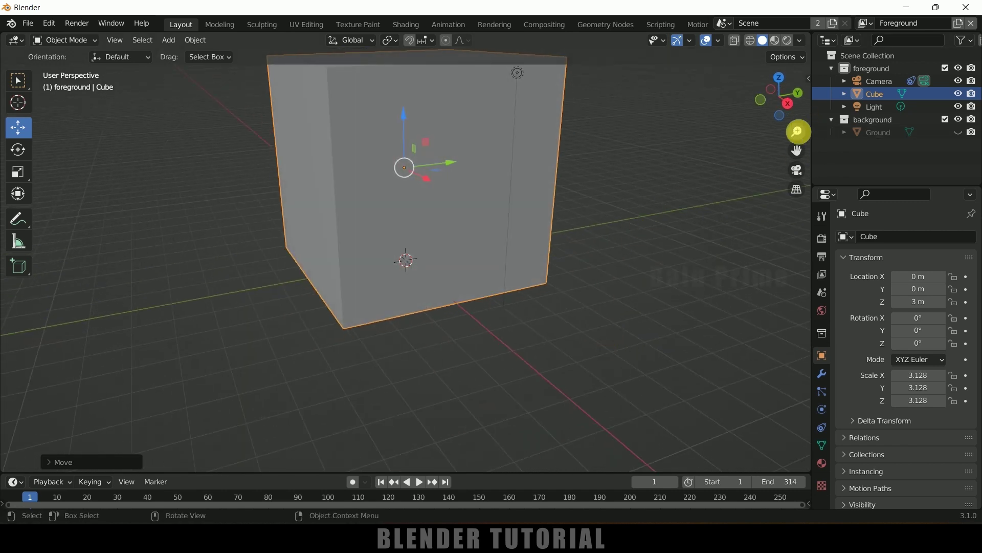
pyautogui.click(796, 170)
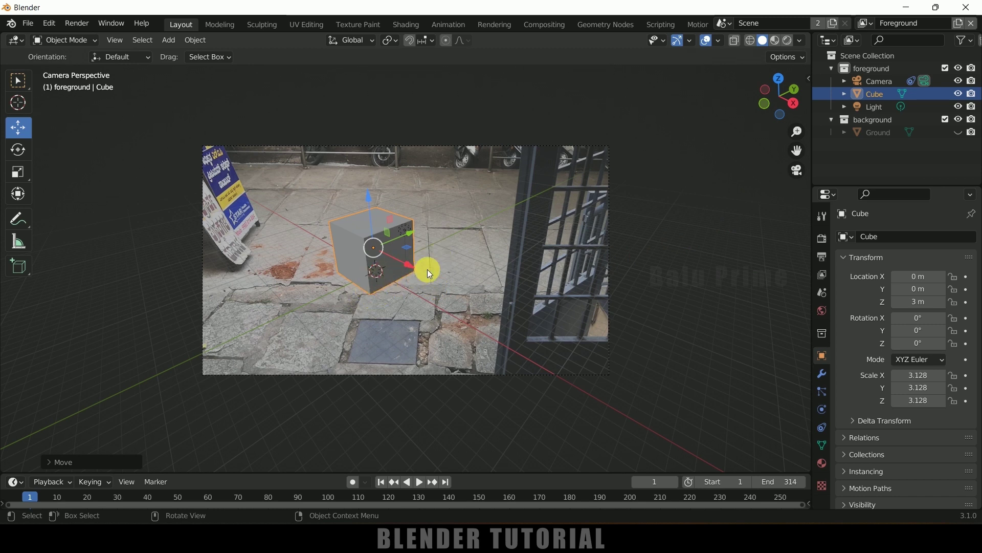
# - Play the animation to check how the Cube follows the footage, and return to the first frame
pyautogui.click(421, 481)
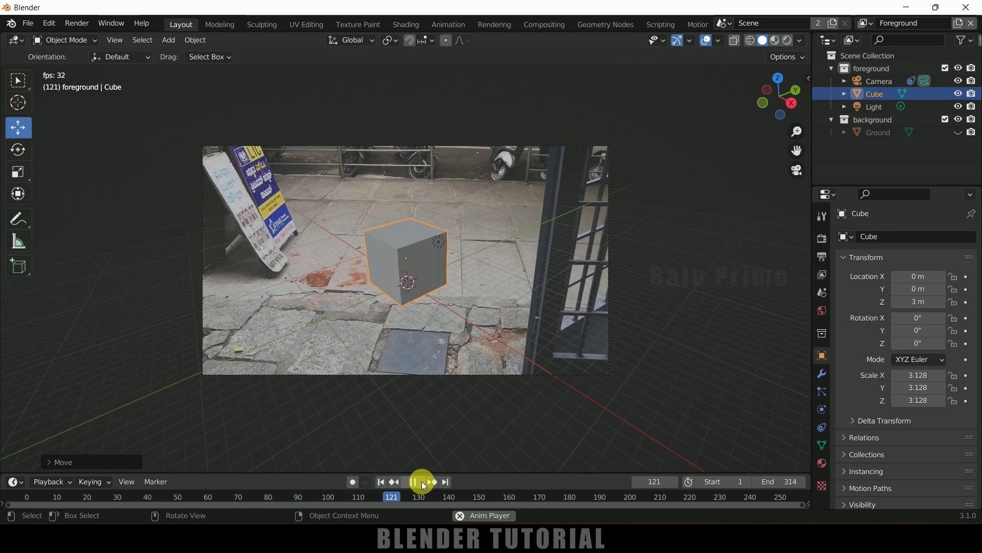
pyautogui.click(408, 482)
pyautogui.click(381, 482)
# - Hide the Cube in the viewport and import the FBX file Chicken Dance.fbx from the groot folder
pyautogui.click(419, 250)
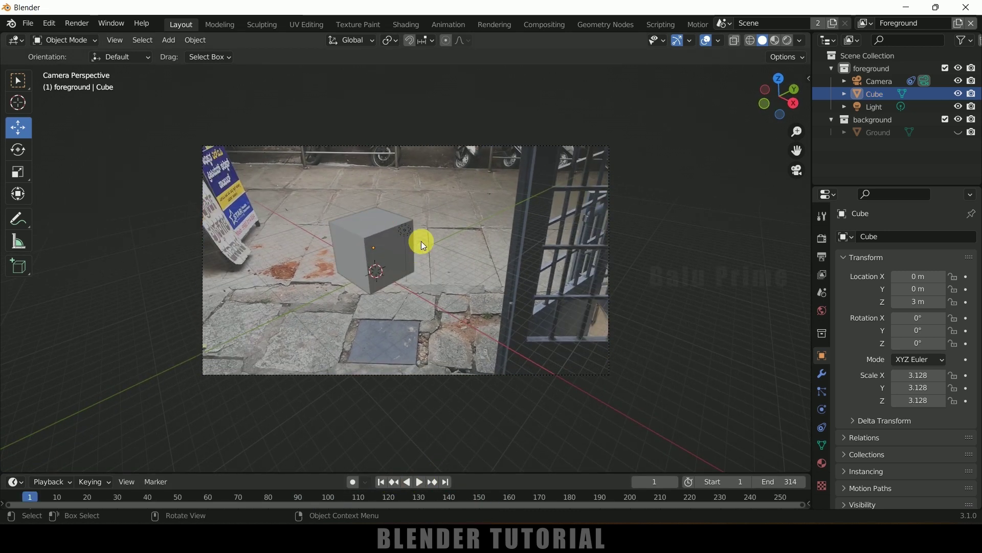
pyautogui.click(959, 95)
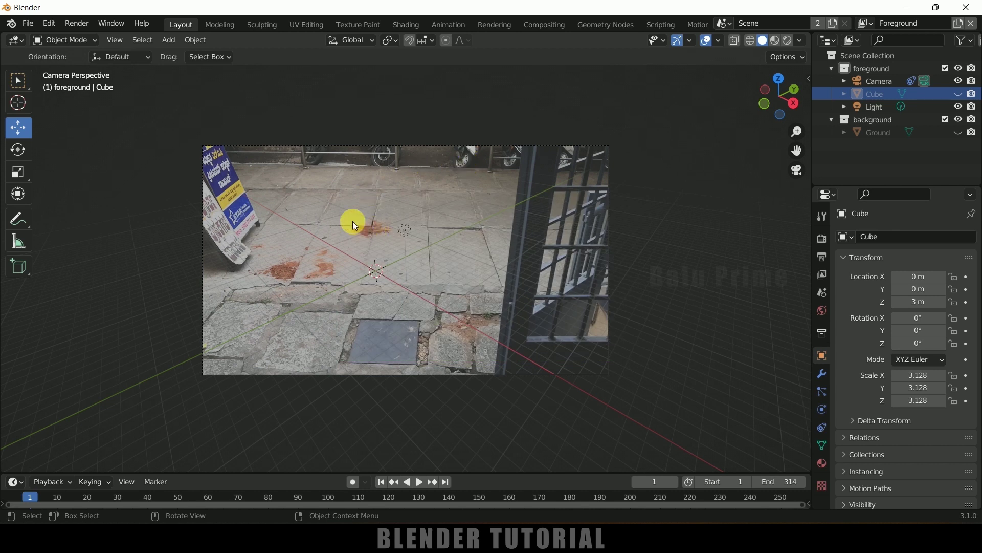
pyautogui.click(28, 24)
pyautogui.moveTo(69, 195)
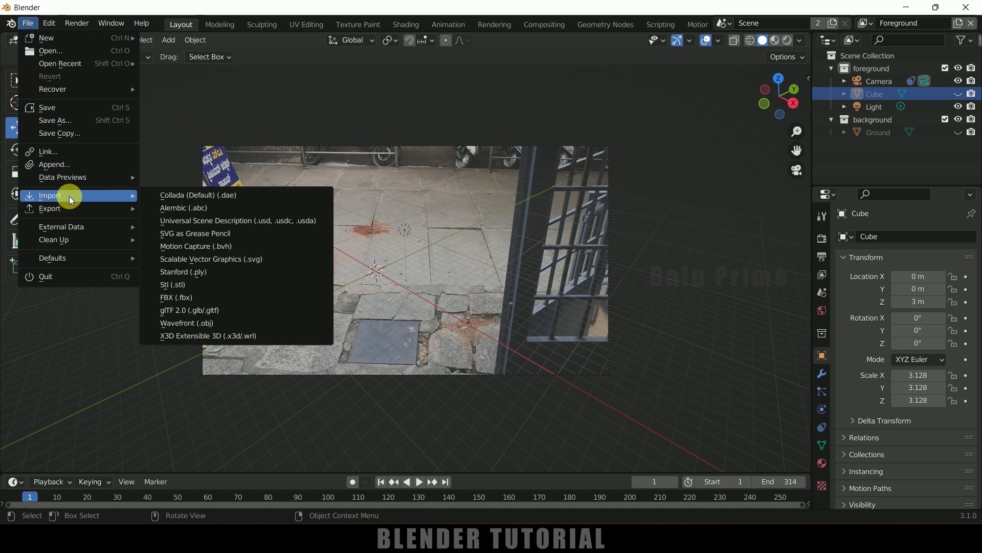
pyautogui.click(185, 298)
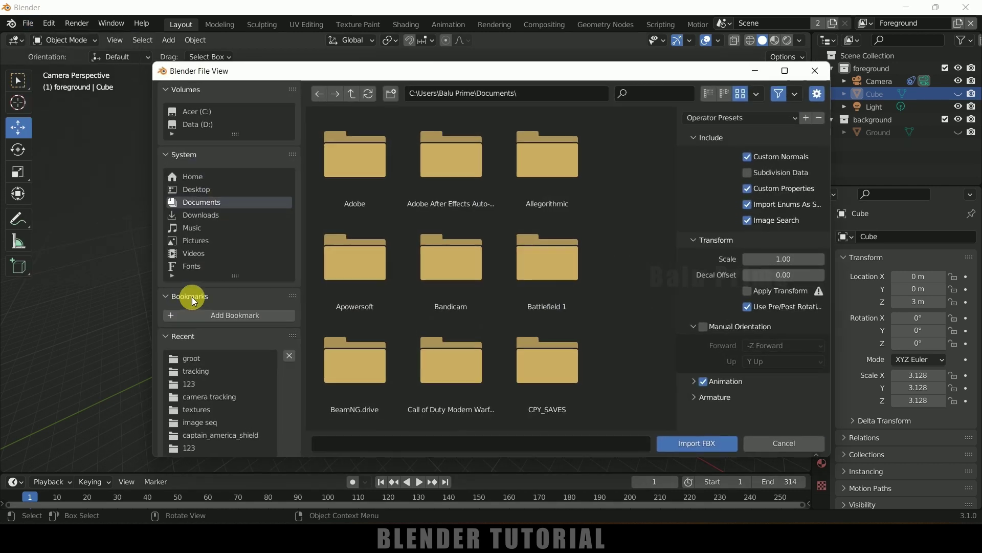
pyautogui.click(192, 360)
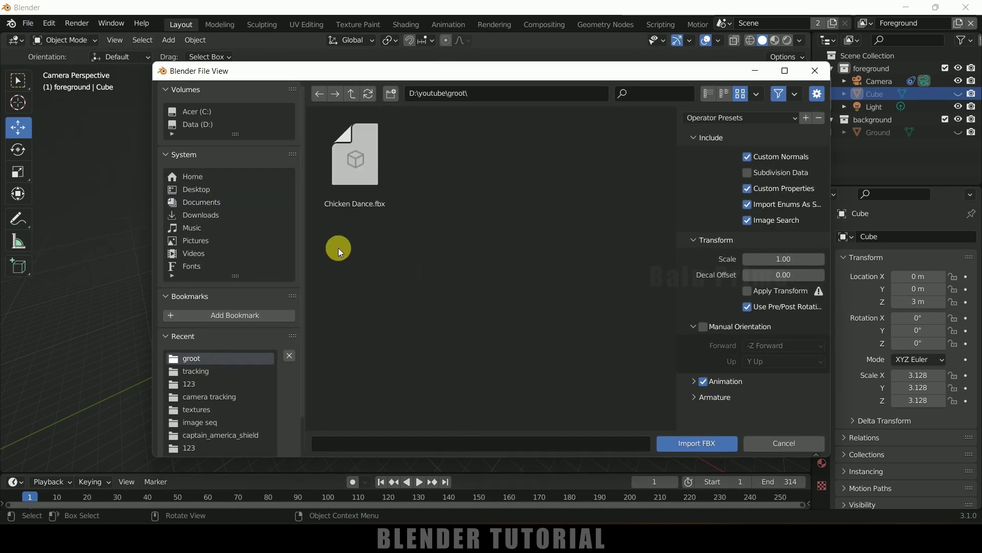
pyautogui.click(332, 186)
pyautogui.click(686, 446)
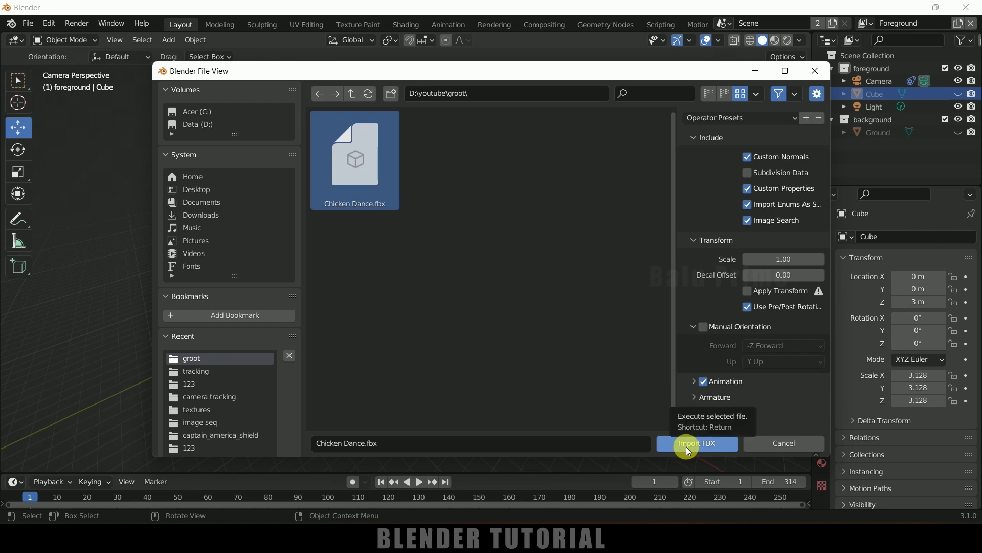
pyautogui.click(698, 444)
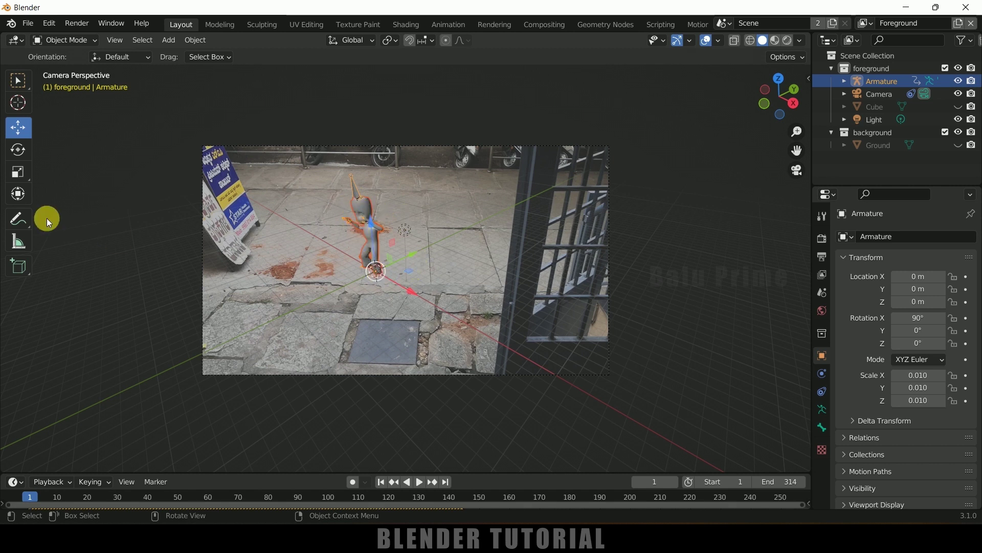
# - Rotate the imported Armature about Z to about 45.7° and scale it up uniformly to about 0.015
pyautogui.click(17, 150)
pyautogui.moveTo(388, 296); pyautogui.dragTo(414, 283)
pyautogui.press('s')
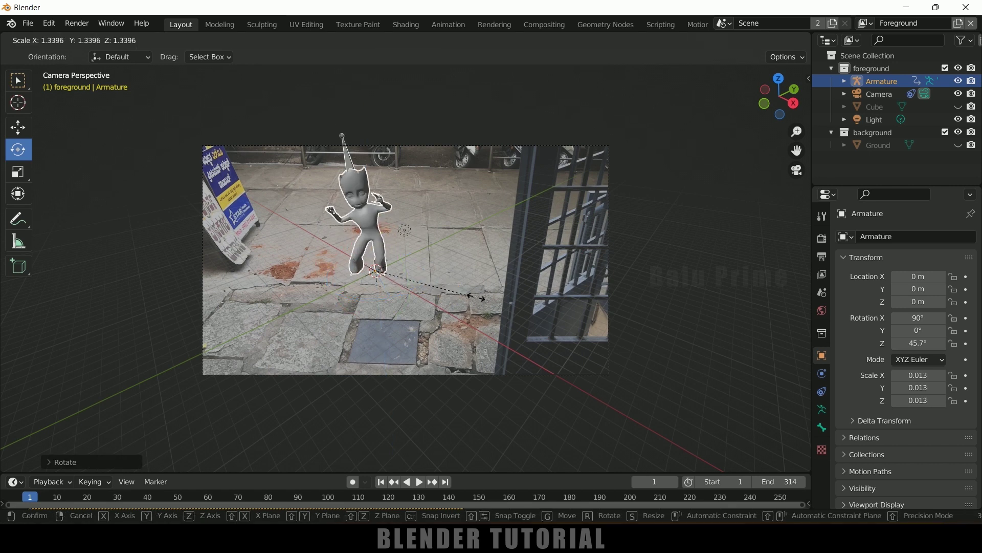
pyautogui.click(488, 292)
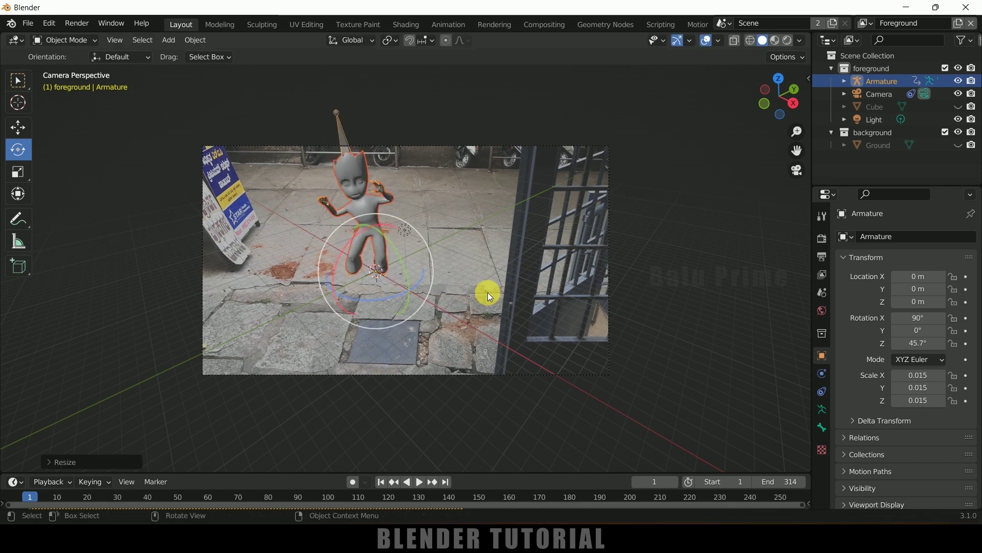
# - Move the Armature along the ground to about X 4.93 m, Y -4.02 m and scale it down to about 0.012
pyautogui.click(21, 126)
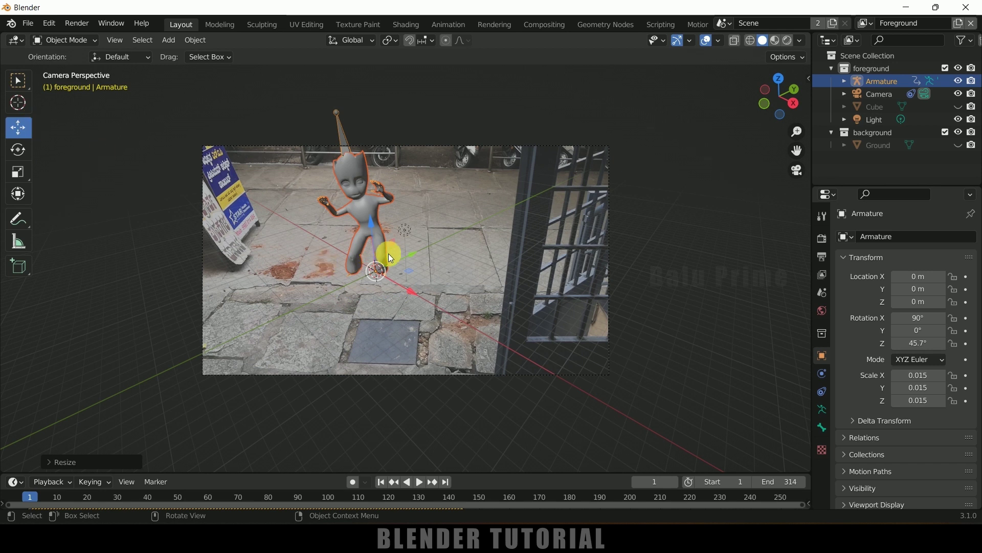
pyautogui.moveTo(412, 291); pyautogui.dragTo(460, 314)
pyautogui.moveTo(456, 280); pyautogui.dragTo(415, 313)
pyautogui.moveTo(408, 346); pyautogui.dragTo(396, 341)
pyautogui.moveTo(409, 296); pyautogui.dragTo(419, 287)
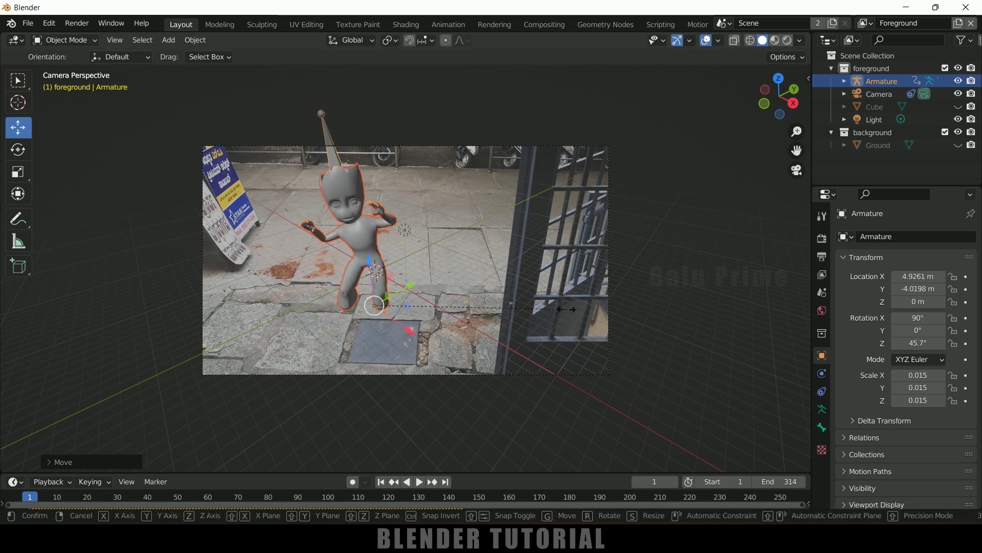
pyautogui.press('s')
pyautogui.click(522, 305)
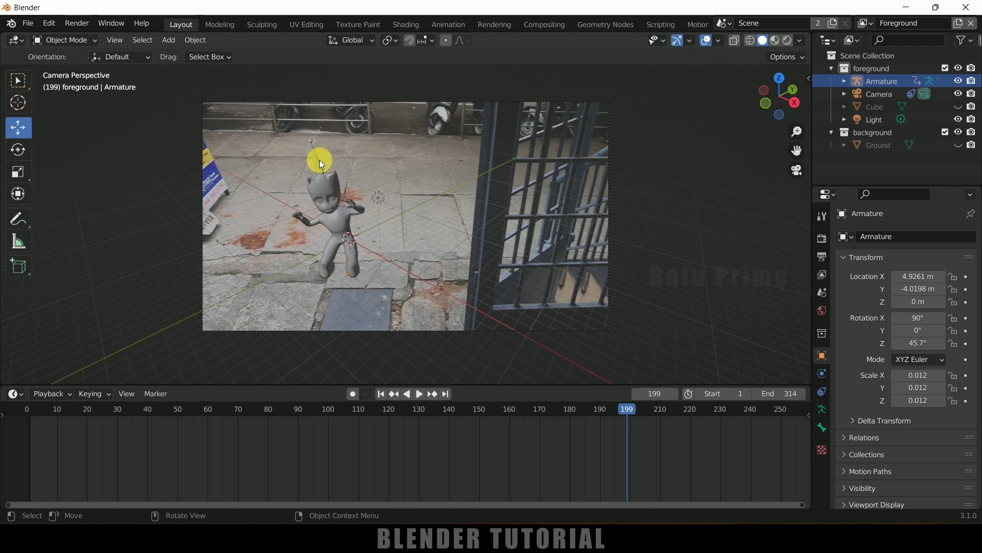
# - Scrub the timeline between about frames 144 and 156 to check where the Armature's dance animation ends
pyautogui.click(466, 410)
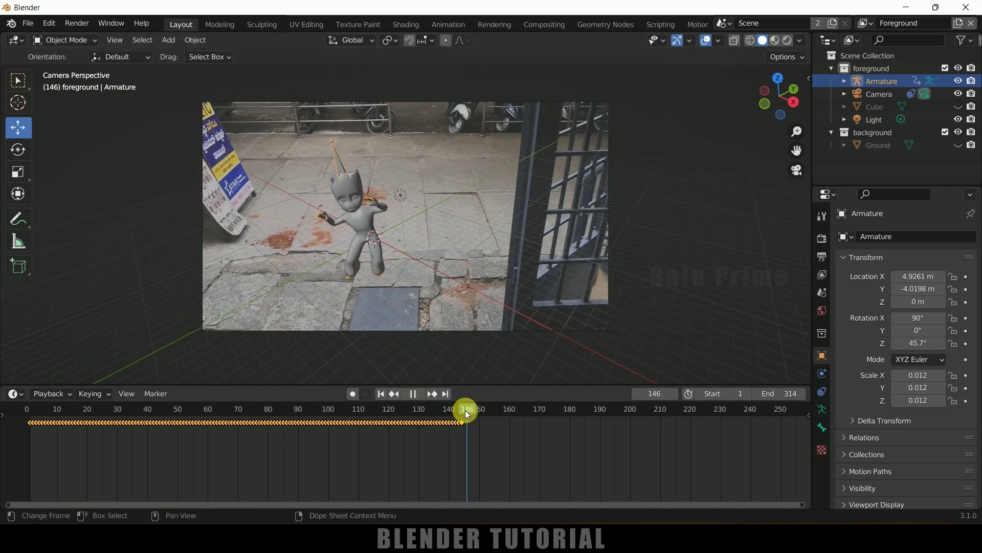
pyautogui.press('space')
pyautogui.press('space')
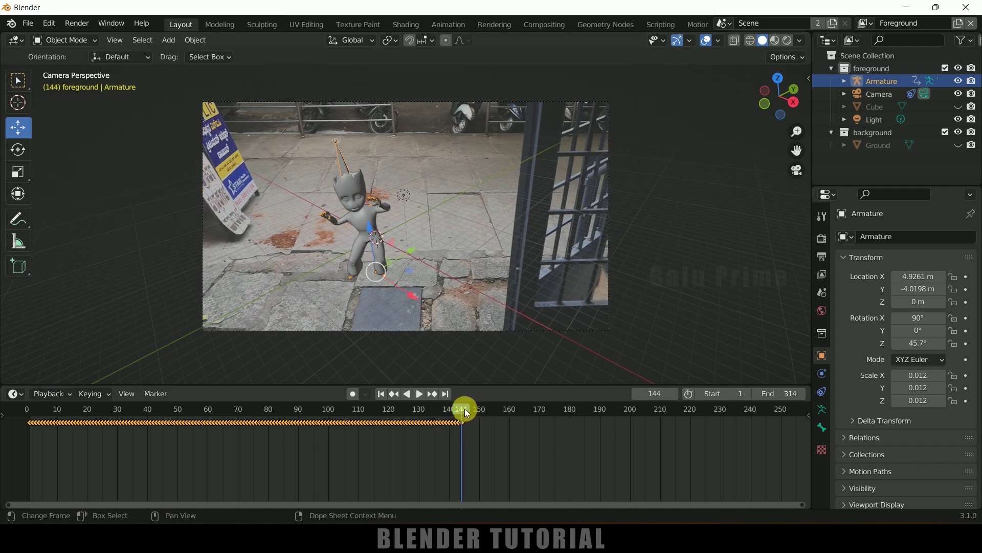
pyautogui.press('space')
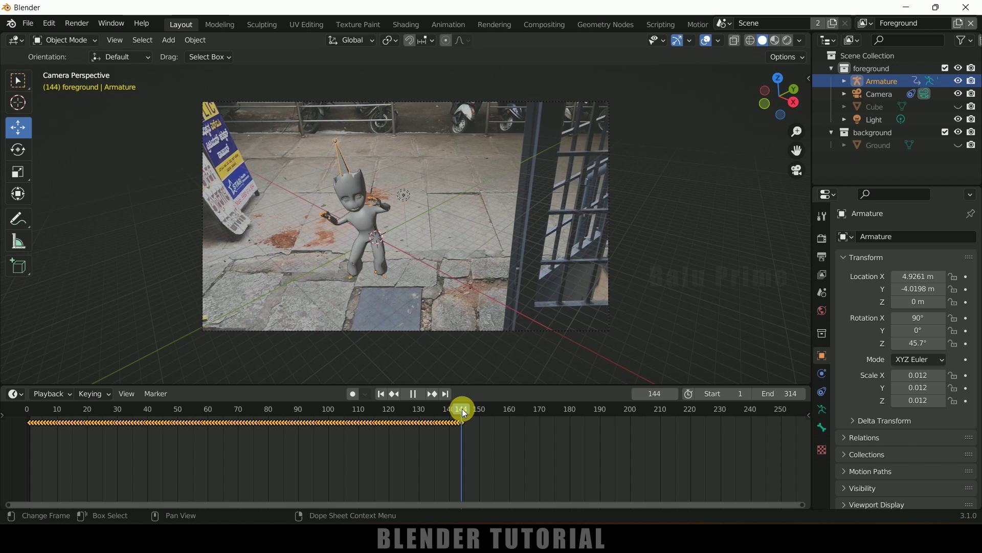
pyautogui.moveTo(462, 408); pyautogui.dragTo(496, 415)
pyautogui.press('space')
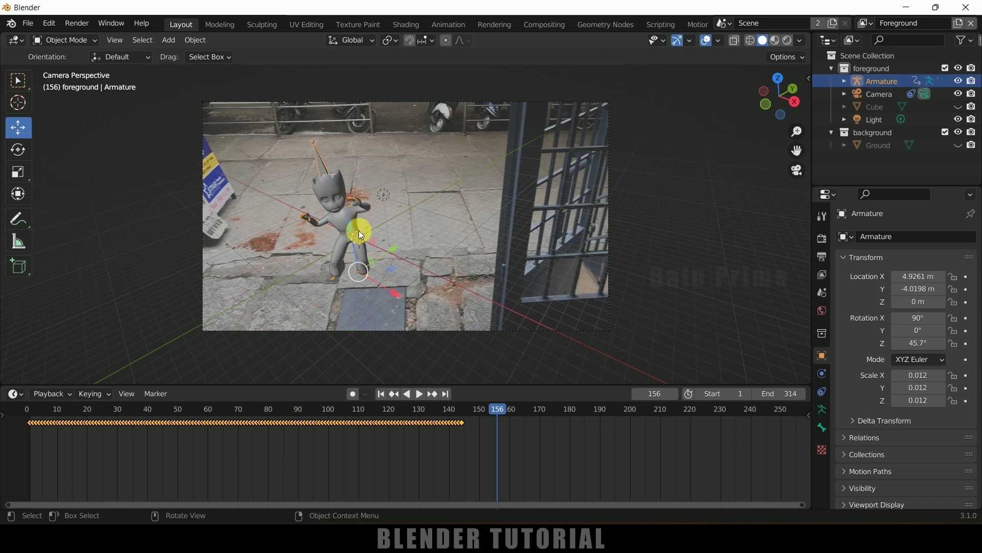
# - Change the timeline area to the Nonlinear Animation editor and push the Armature's action down into an NLA strip
pyautogui.click(15, 394)
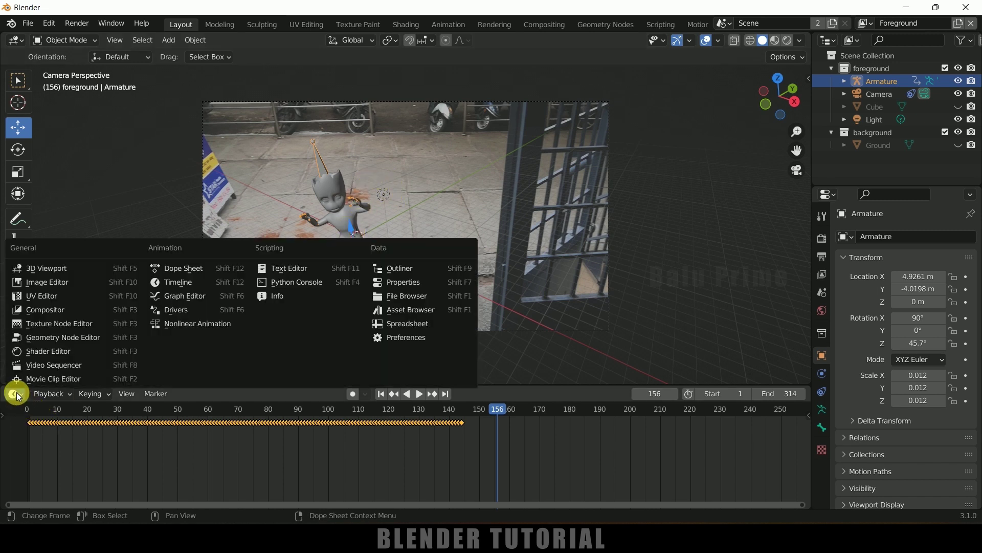
pyautogui.click(198, 325)
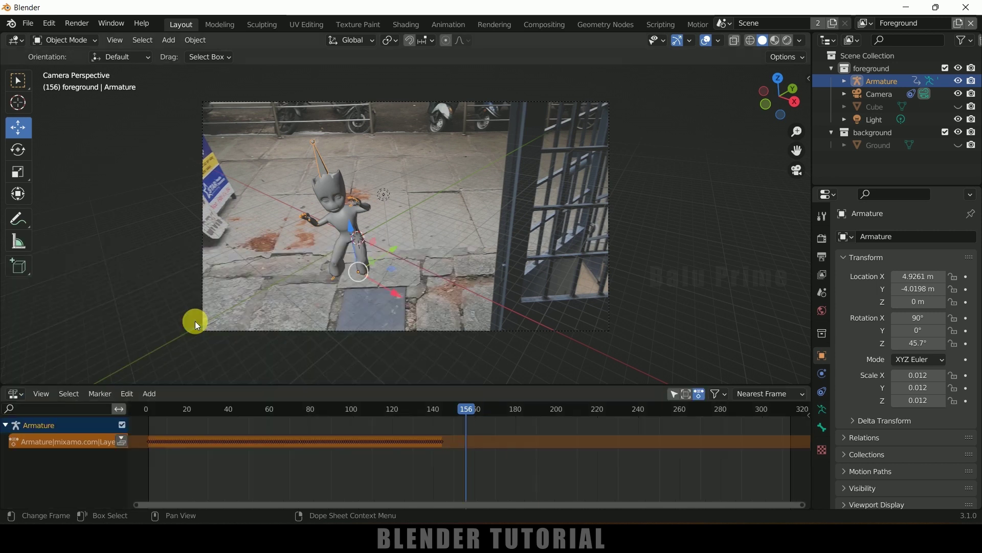
pyautogui.click(121, 441)
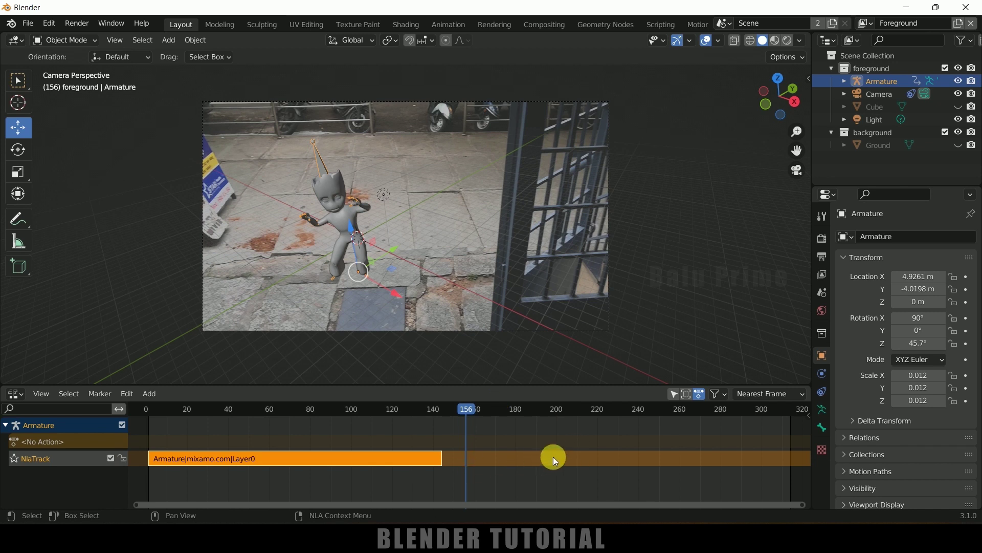
# - Show the NLA strip's properties and raise the Action Clip's Repeat value to about 5 so the dance loops
pyautogui.press('n')
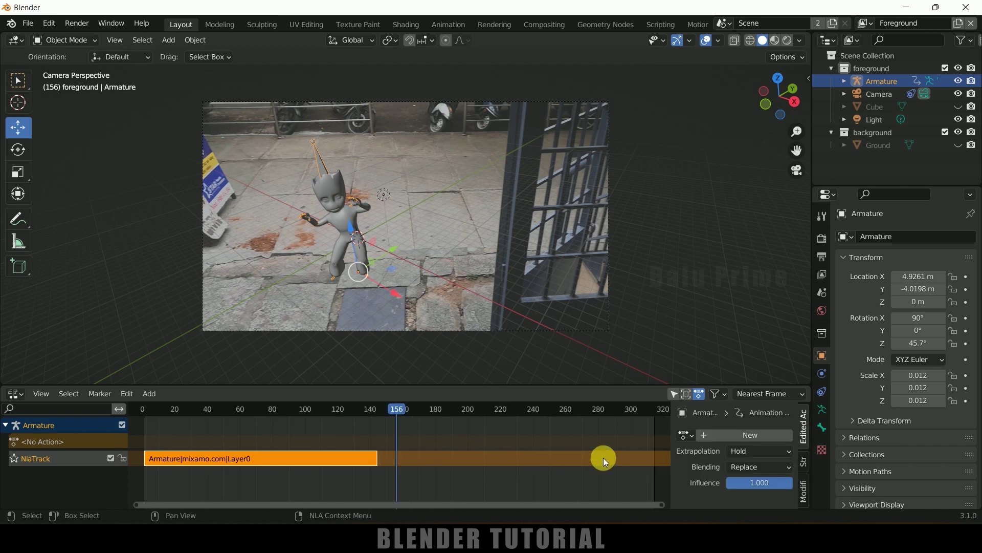
pyautogui.moveTo(745, 385); pyautogui.dragTo(738, 298)
pyautogui.click(804, 391)
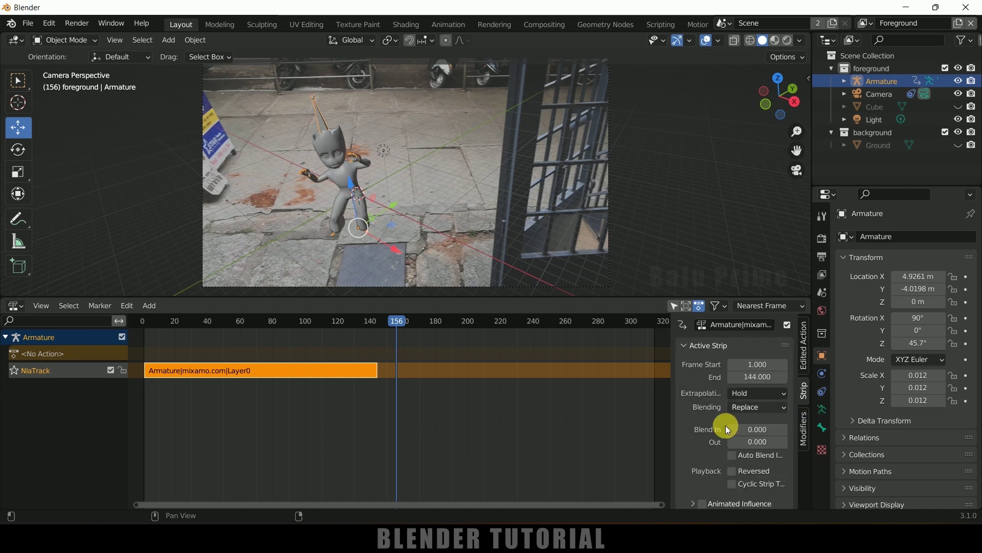
pyautogui.scroll(-2, 716, 429)
pyautogui.click(685, 485)
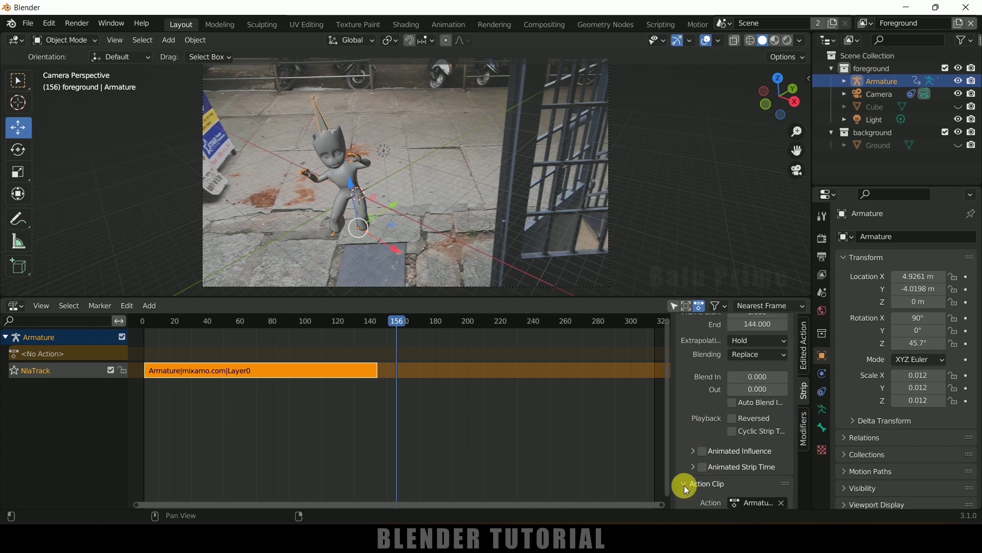
pyautogui.scroll(-4, 684, 485)
pyautogui.moveTo(750, 480); pyautogui.dragTo(788, 480)
# - Change the Nonlinear Animation editor back to the Timeline and reduce the height of its area
pyautogui.click(15, 305)
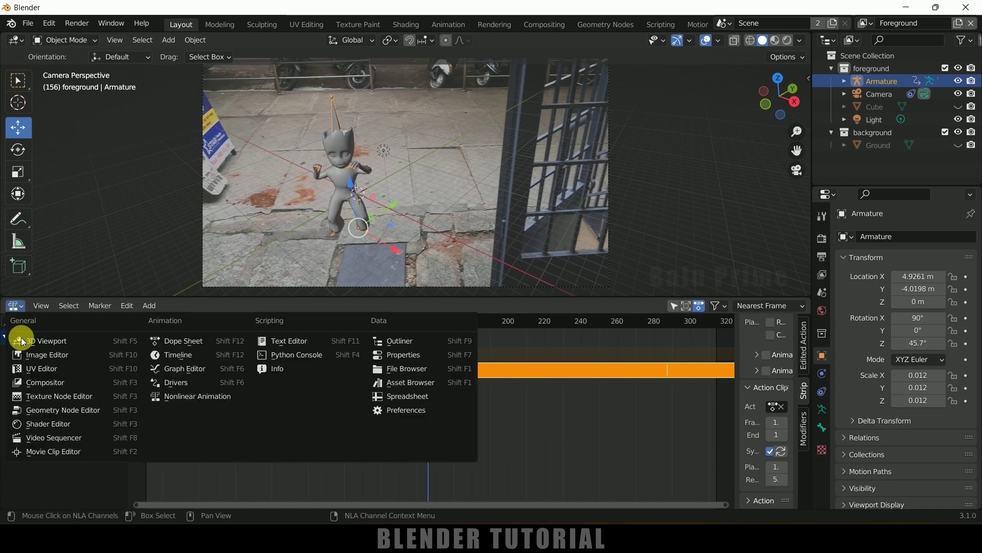
pyautogui.click(174, 355)
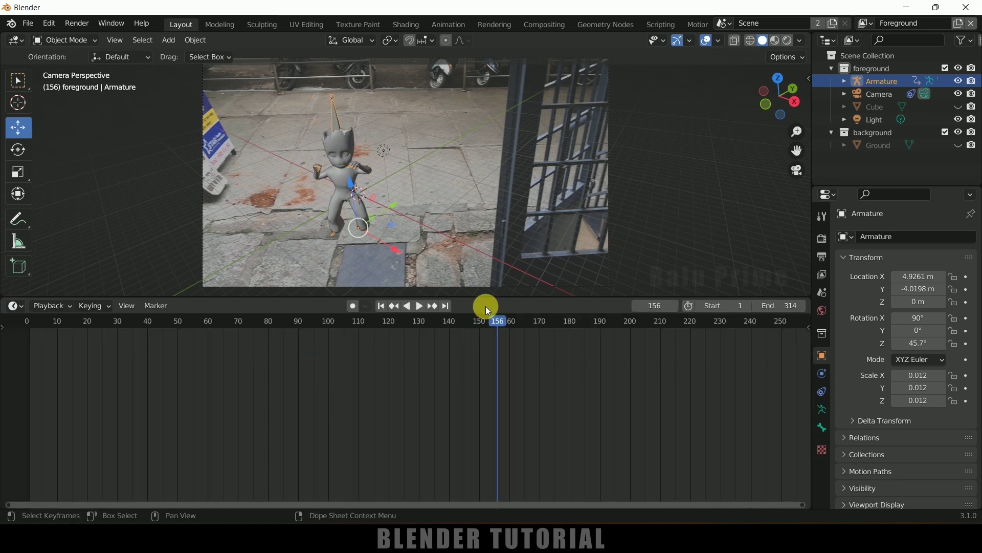
pyautogui.moveTo(493, 298); pyautogui.dragTo(496, 432)
# - Hide the Armature in the viewport and play the animation to check the looping dance against the footage
pyautogui.click(345, 182)
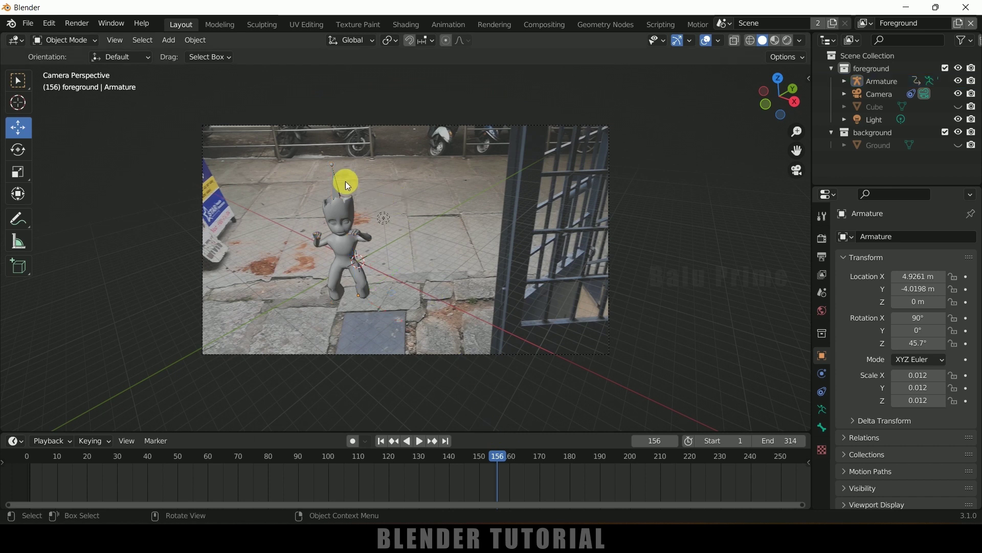
pyautogui.click(950, 82)
pyautogui.click(956, 80)
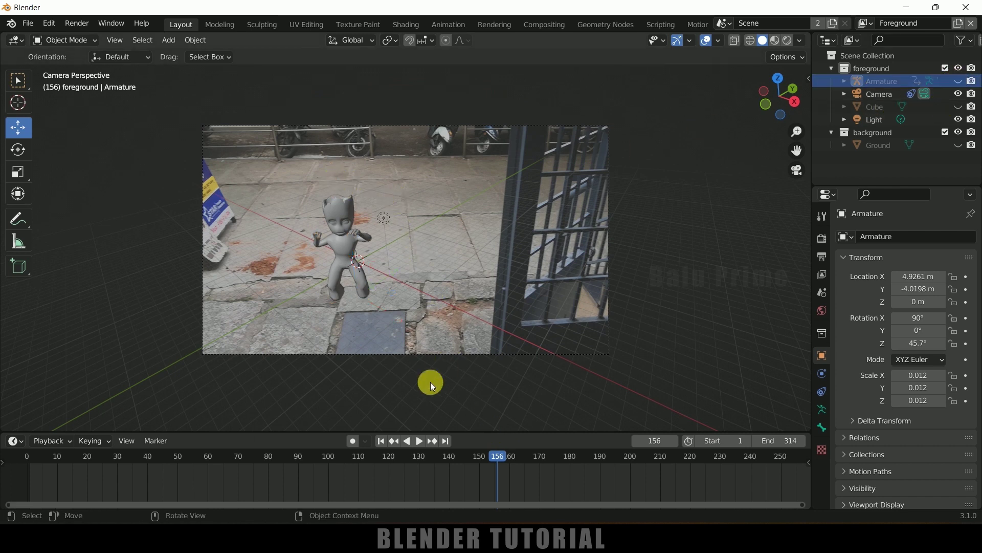
pyautogui.click(419, 441)
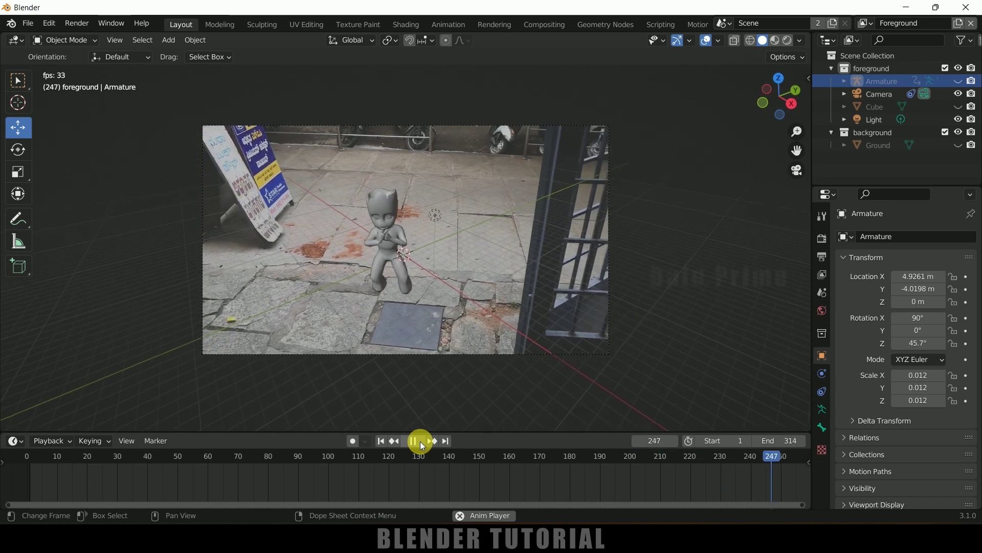
pyautogui.click(420, 442)
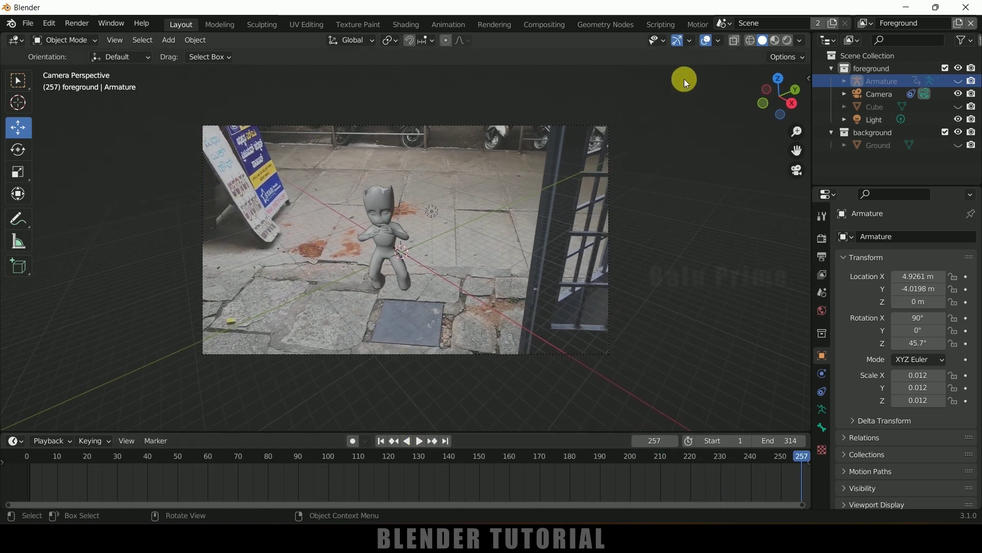
# - Display the viewport in Material Preview and create a new material for the Groot_LPol mesh in the Shading workspace
pyautogui.click(775, 40)
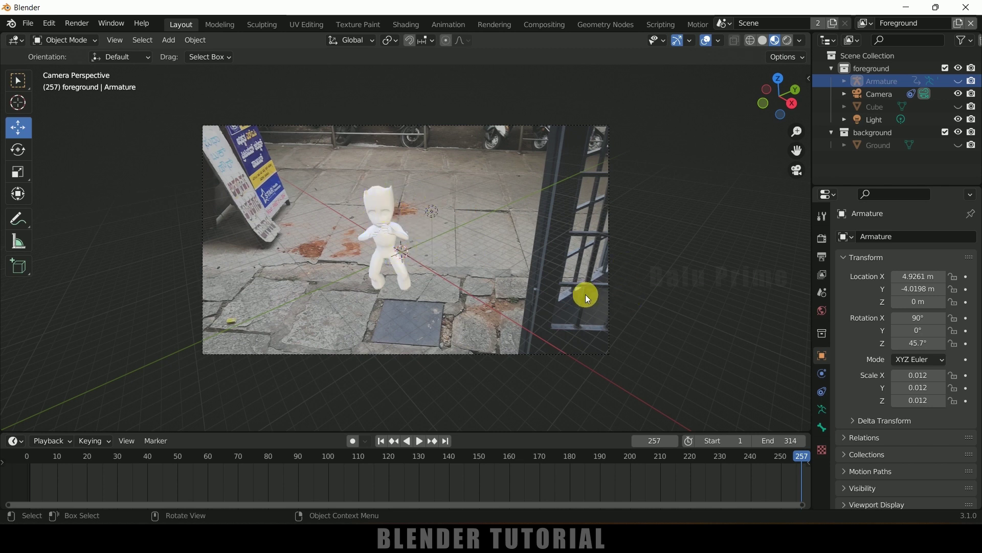
pyautogui.click(391, 200)
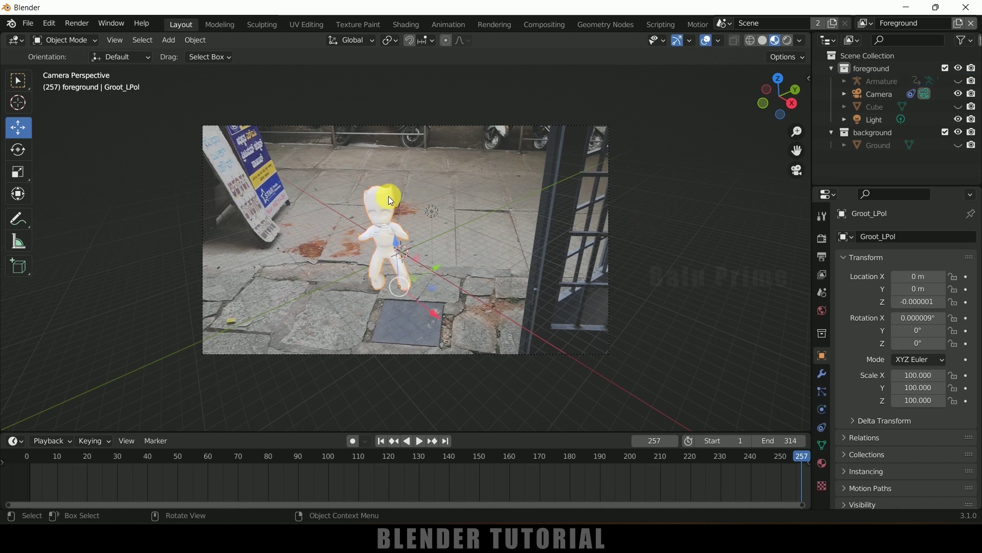
pyautogui.click(405, 25)
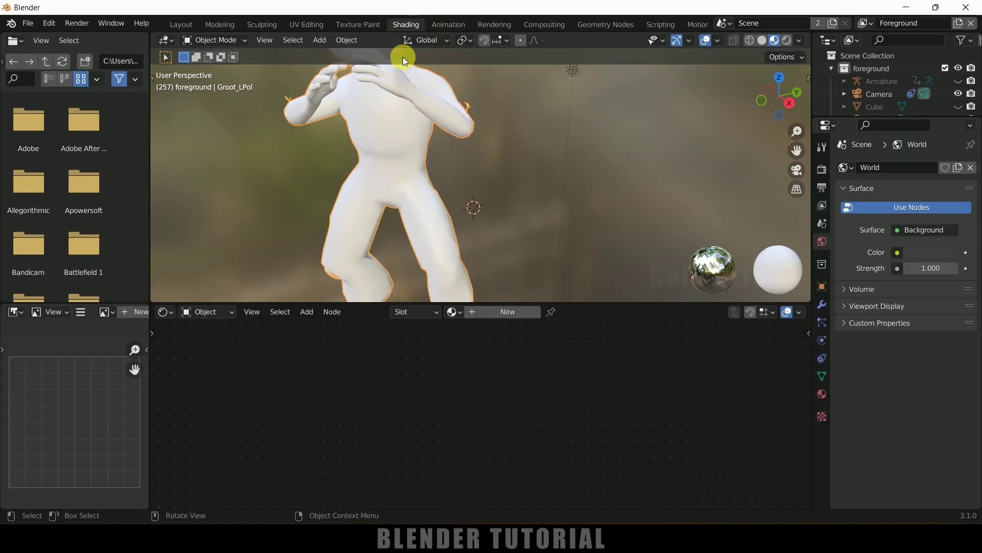
pyautogui.moveTo(511, 185); pyautogui.dragTo(546, 339, button='middle')
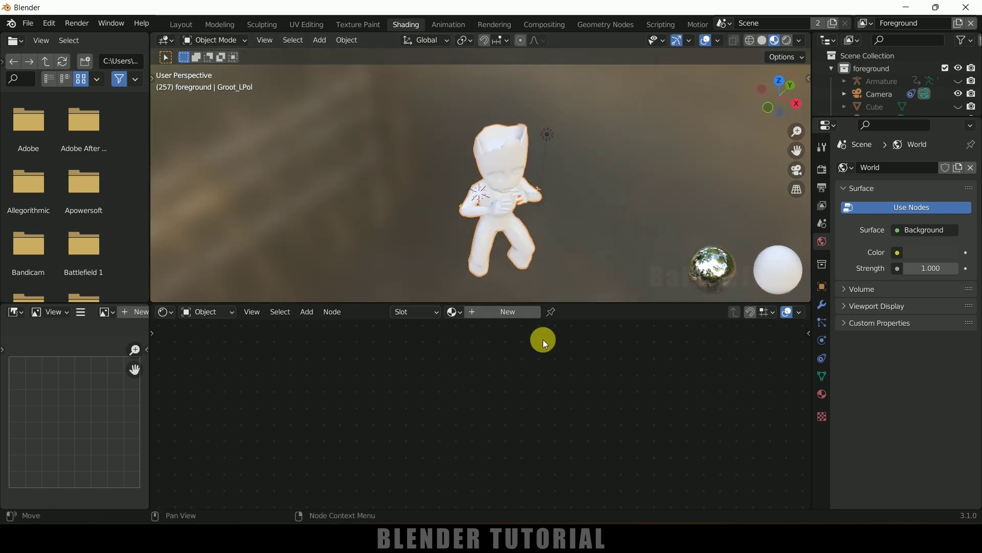
pyautogui.click(506, 312)
# - Add linked Texture Coordinate, Mapping and Image Texture nodes to the Principled BSDF of the character's material
pyautogui.moveTo(335, 382); pyautogui.dragTo(376, 401, button='middle')
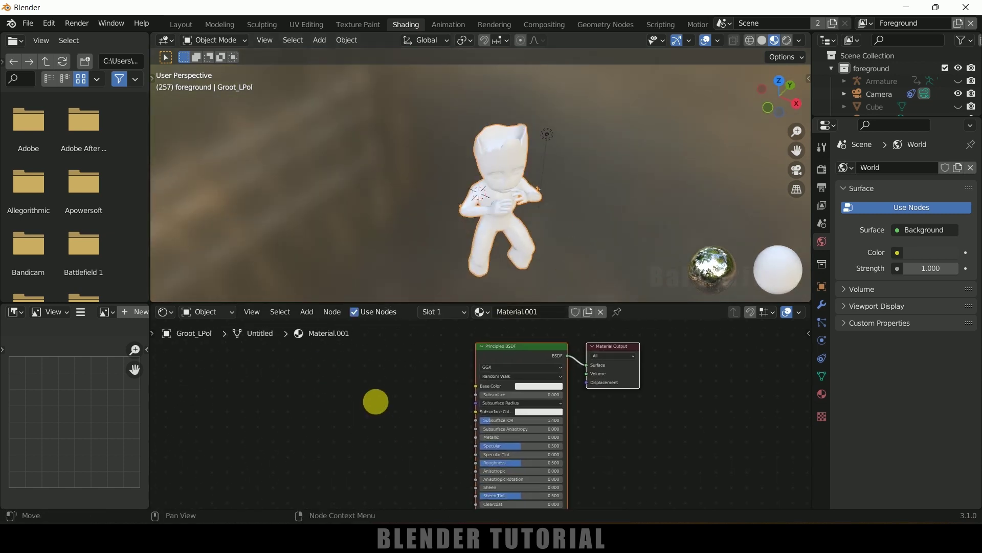
pyautogui.click(508, 343)
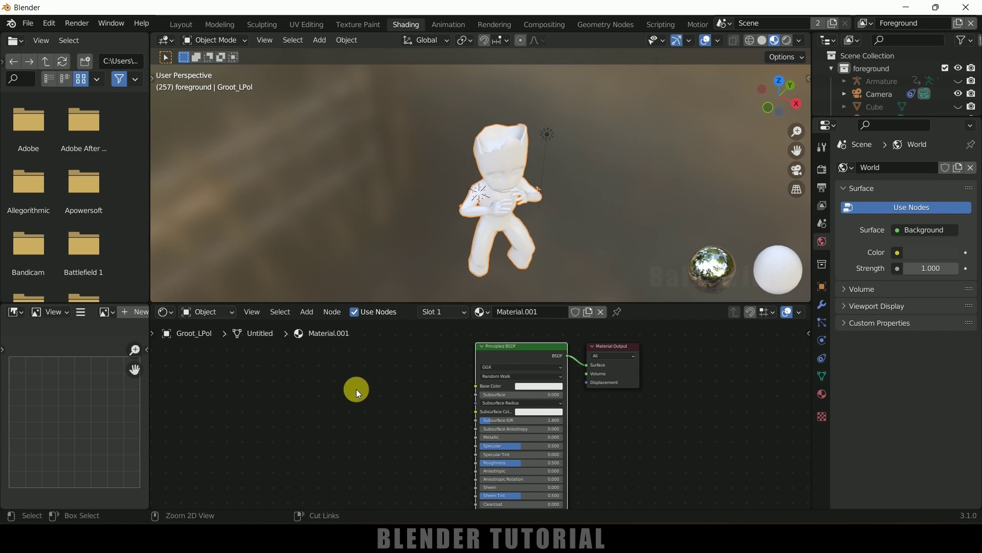
pyautogui.hotkey('ctrl', 't')
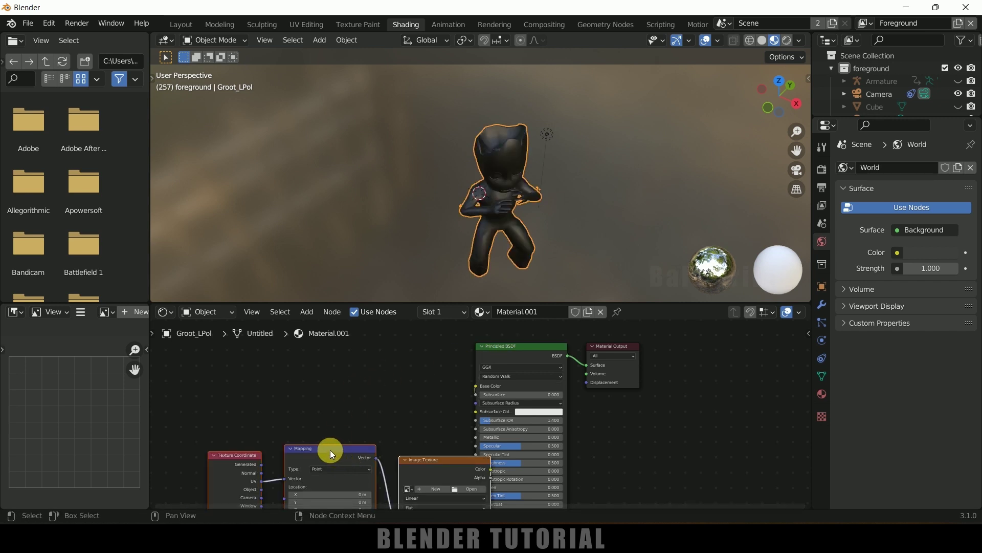
# - Move the Texture Coordinate, Mapping and Image Texture nodes up beside the Principled BSDF, clear of its node body
pyautogui.moveTo(322, 438); pyautogui.dragTo(265, 371)
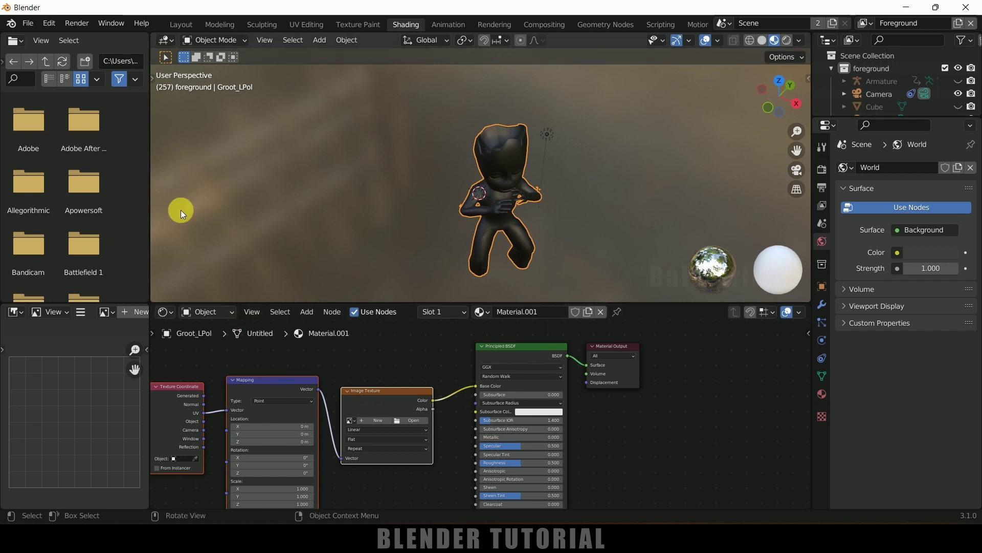
# - Search the add-ons for "node", make sure Node Wrangler is enabled, and save the preferences
pyautogui.click(50, 23)
pyautogui.click(87, 205)
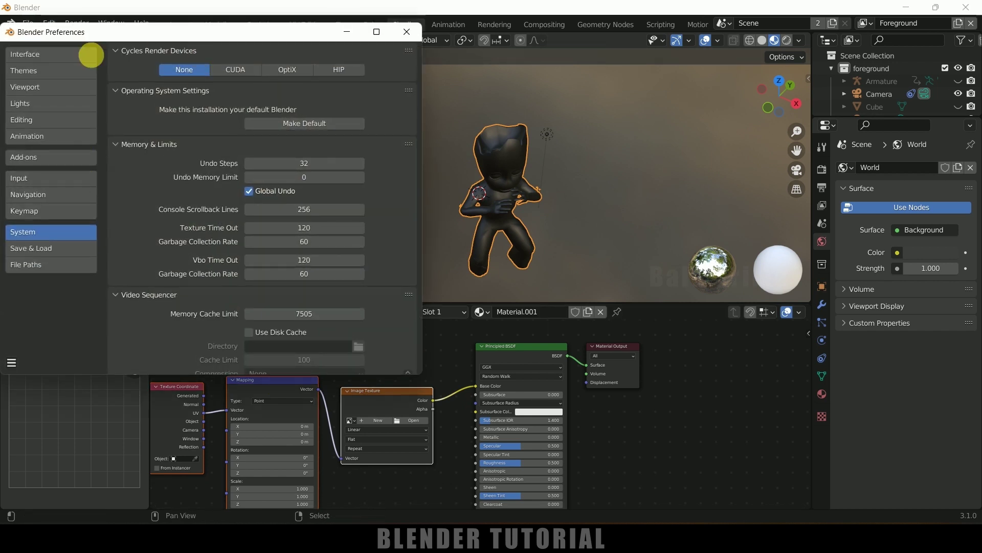
pyautogui.click(347, 71)
pyautogui.write('node')
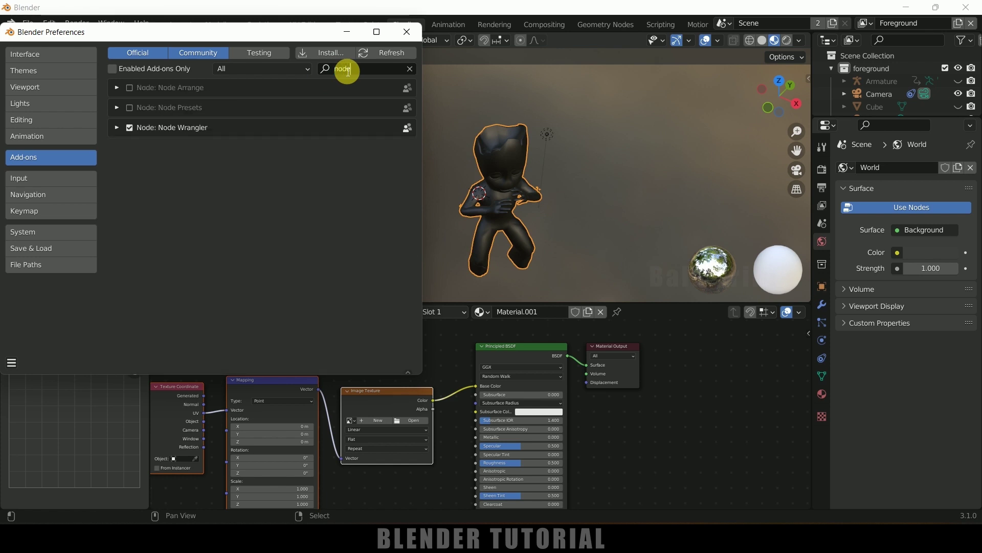
pyautogui.click(131, 131)
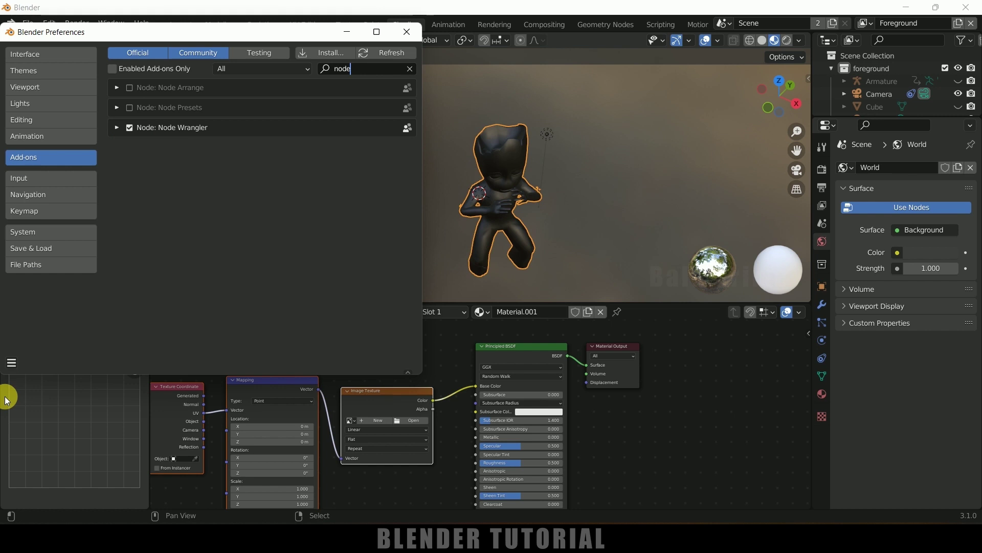
pyautogui.click(10, 364)
pyautogui.click(15, 360)
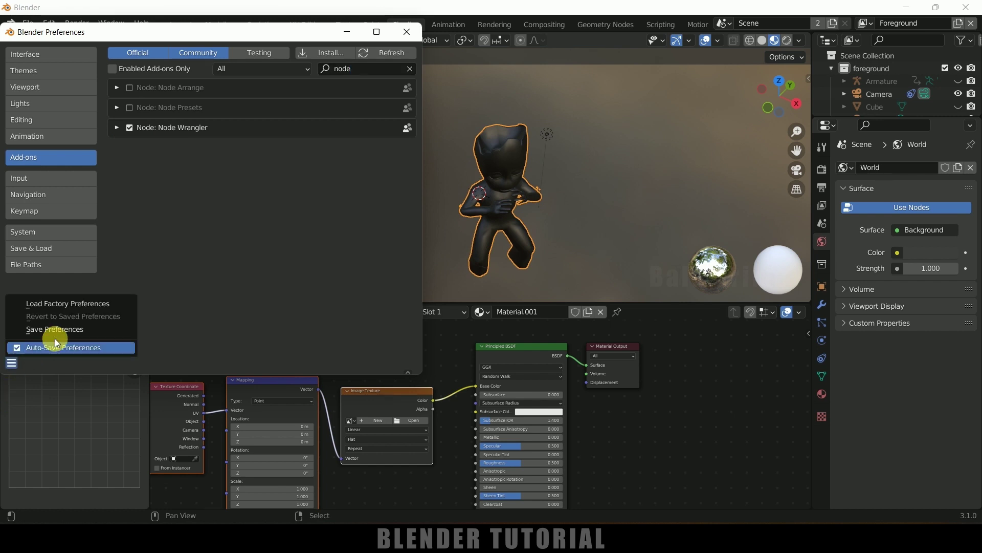
pyautogui.click(62, 330)
pyautogui.click(405, 31)
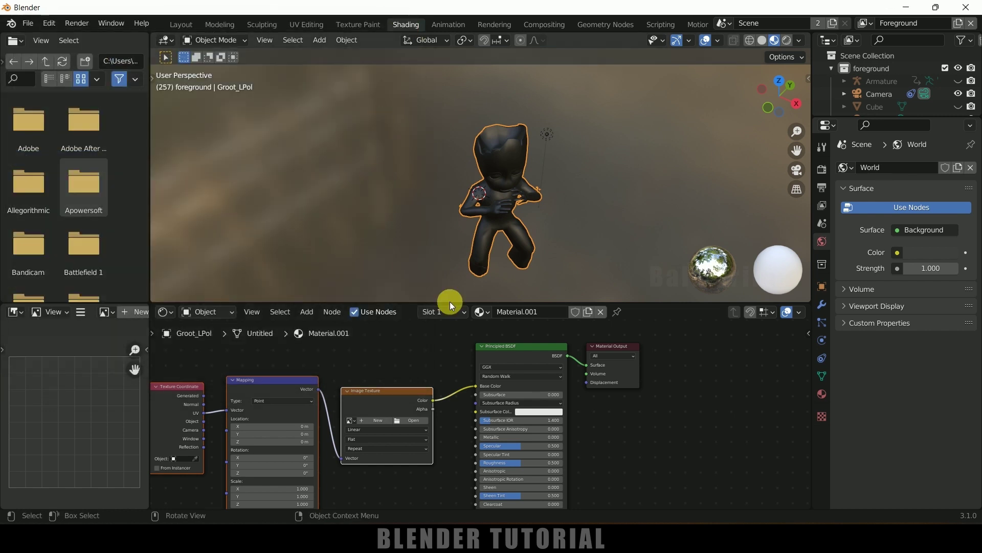
# - Load Groot_CO.png from the baby-groot textures folder into the Image Texture node and view the character from the front
pyautogui.click(496, 345)
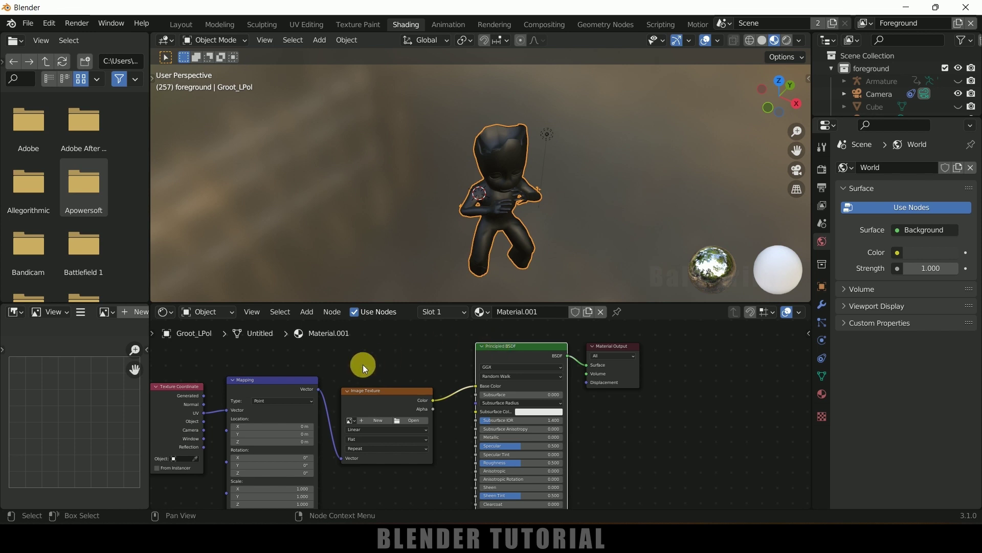
pyautogui.moveTo(391, 344); pyautogui.dragTo(432, 329, button='middle')
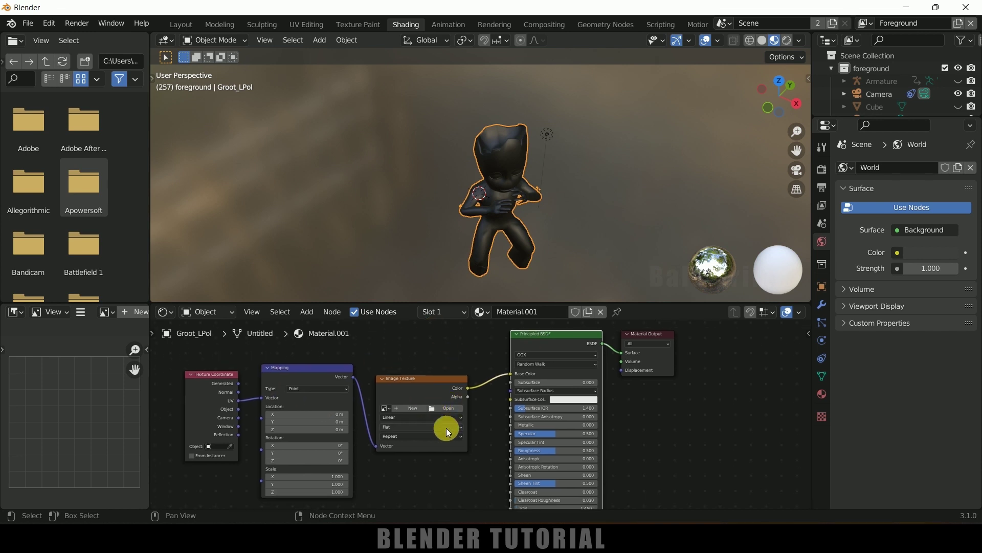
pyautogui.click(437, 407)
pyautogui.click(450, 177)
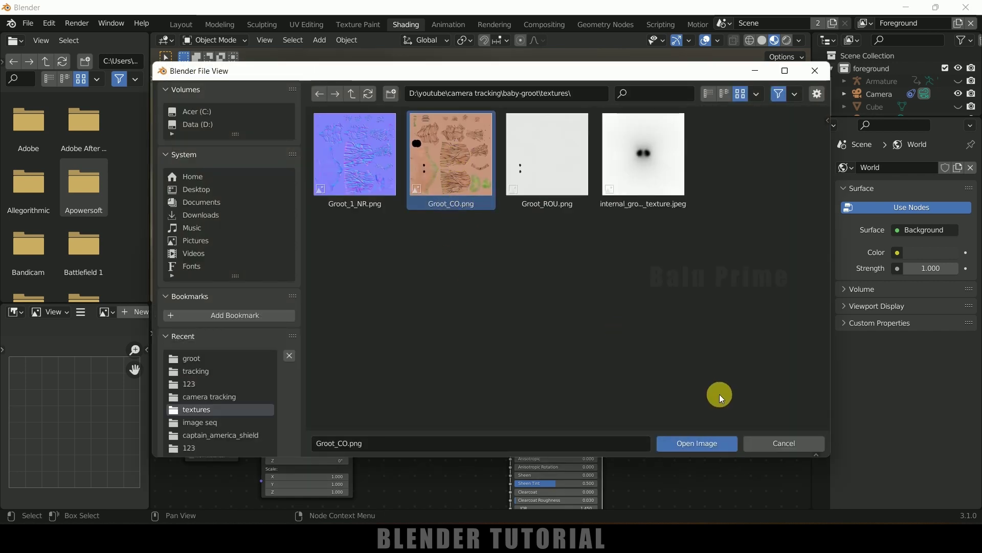
pyautogui.click(679, 442)
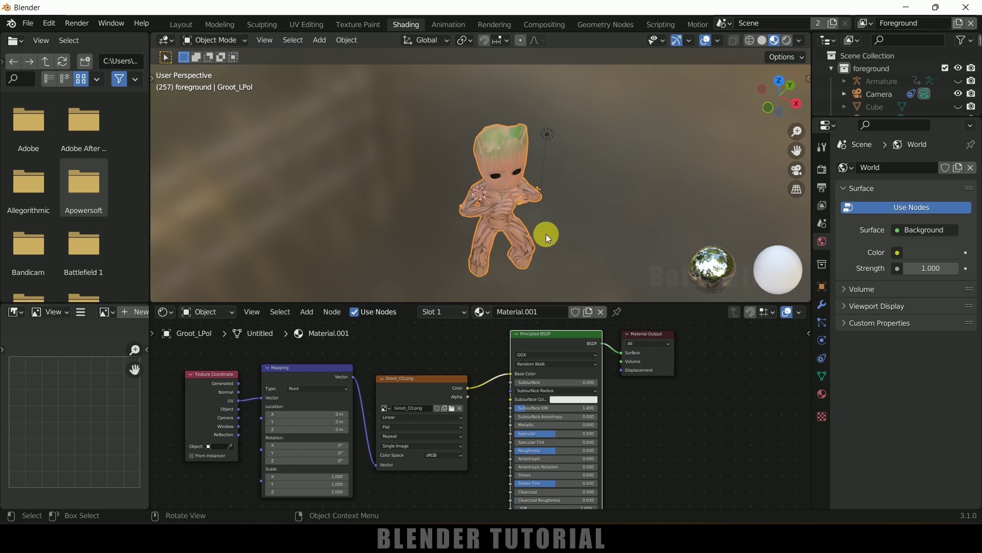
pyautogui.moveTo(558, 230); pyautogui.dragTo(487, 152, button='middle')
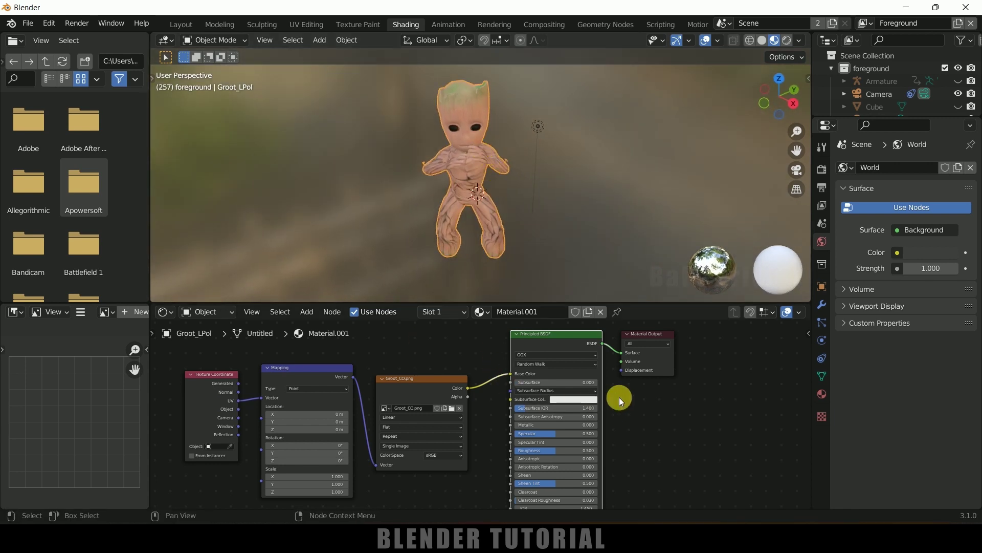
# - Duplicate the Texture Coordinate, Mapping and Groot_CO.png nodes and place the copies below the original set
pyautogui.scroll(-4, 616, 410)
pyautogui.scroll(2, 635, 353)
pyautogui.moveTo(633, 365); pyautogui.dragTo(644, 365, button='middle')
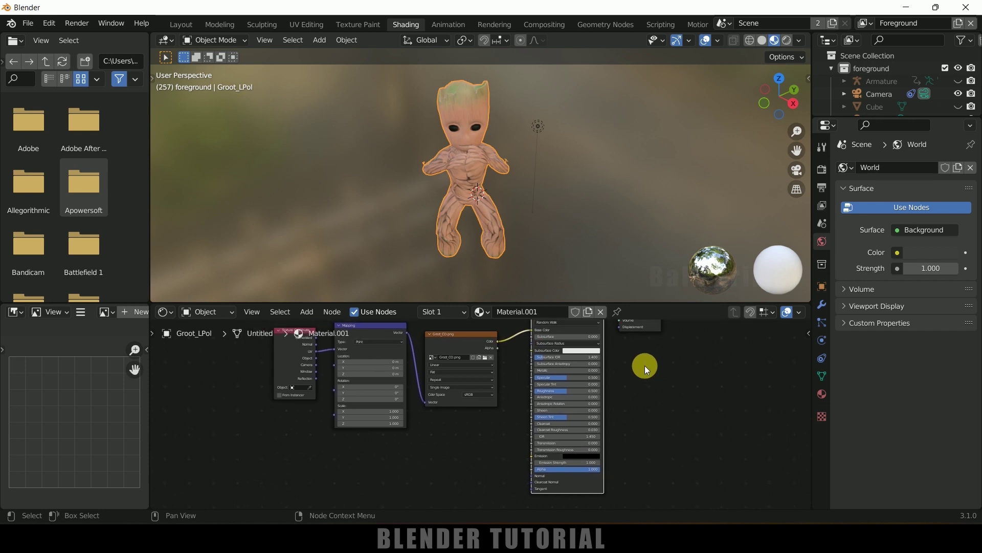
pyautogui.scroll(-1, 469, 423)
pyautogui.moveTo(468, 428); pyautogui.dragTo(422, 433, button='middle')
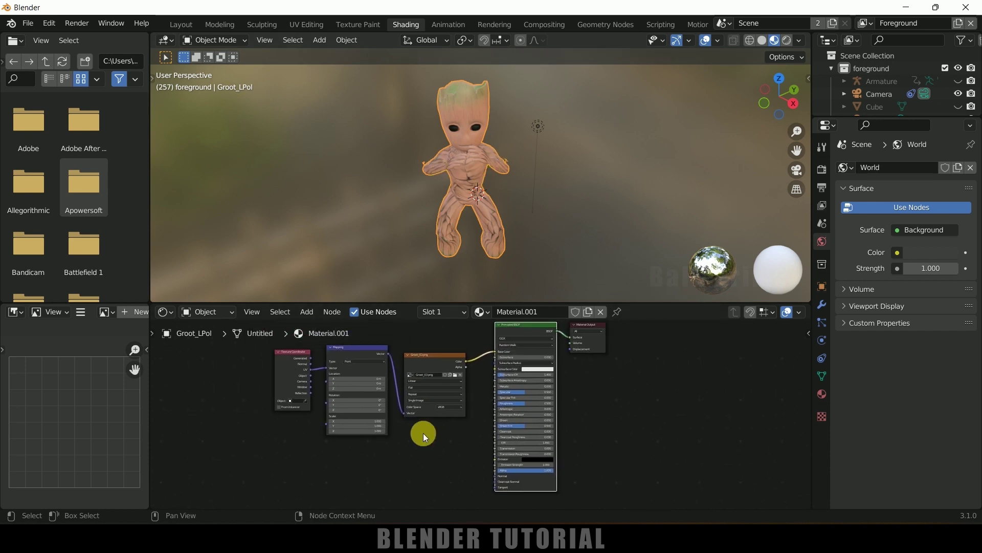
pyautogui.moveTo(229, 357); pyautogui.dragTo(456, 341)
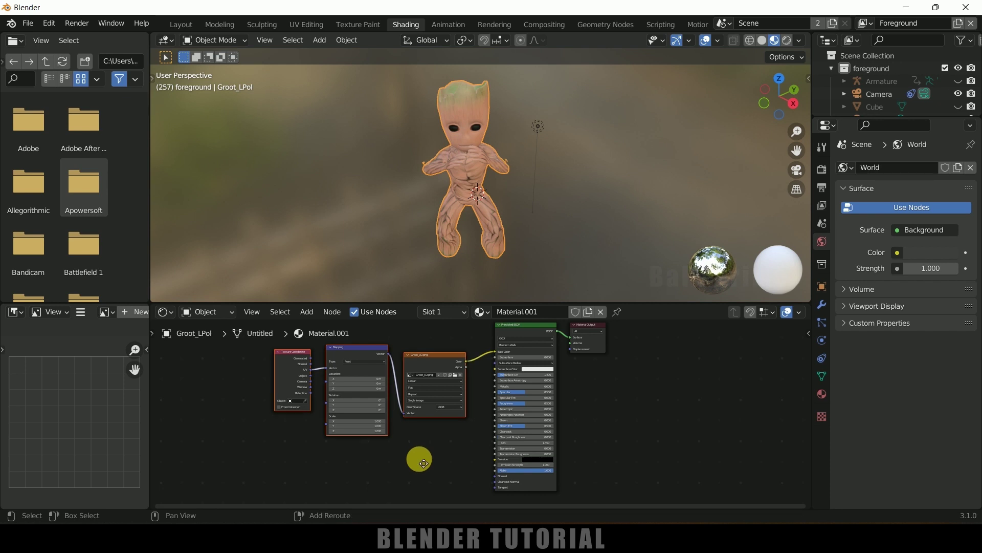
pyautogui.hotkey('shift', 'd')
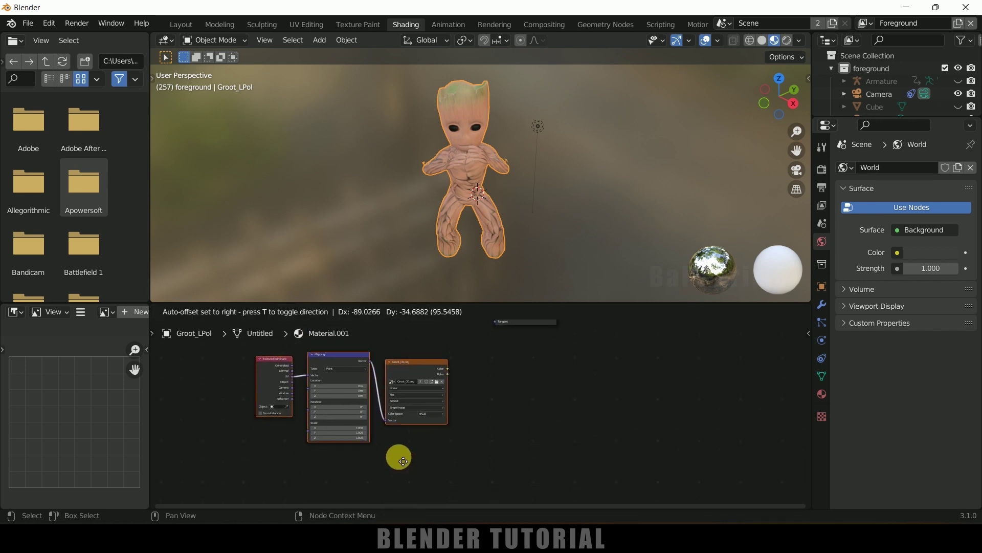
pyautogui.click(407, 449)
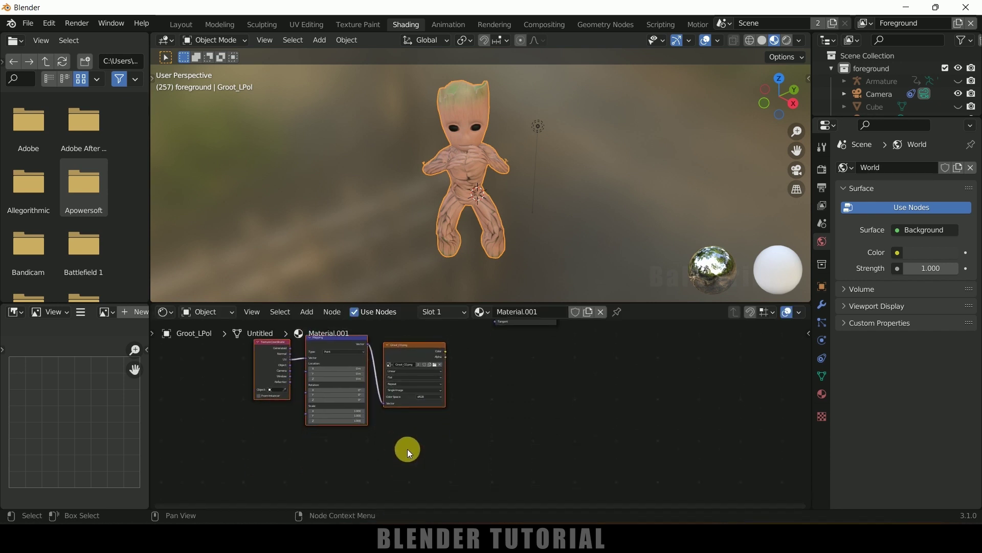
pyautogui.scroll(1, 527, 397)
pyautogui.moveTo(527, 397); pyautogui.dragTo(628, 483, button='middle')
pyautogui.moveTo(507, 435); pyautogui.dragTo(461, 399)
pyautogui.scroll(2, 529, 418)
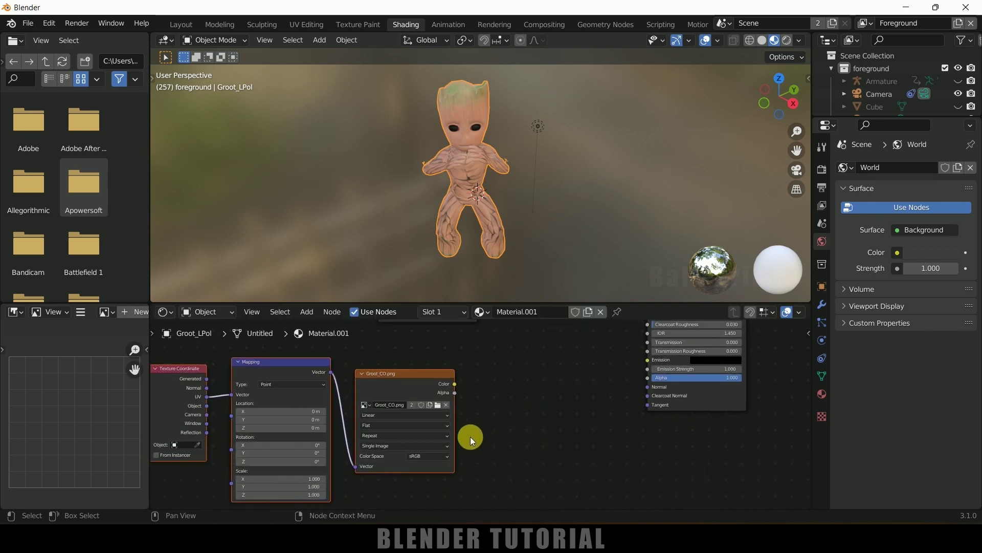
# - Add a Normal Map node and link it between the duplicated image's Color output and the Principled BSDF's Normal input
pyautogui.moveTo(521, 438); pyautogui.dragTo(501, 422, button='middle')
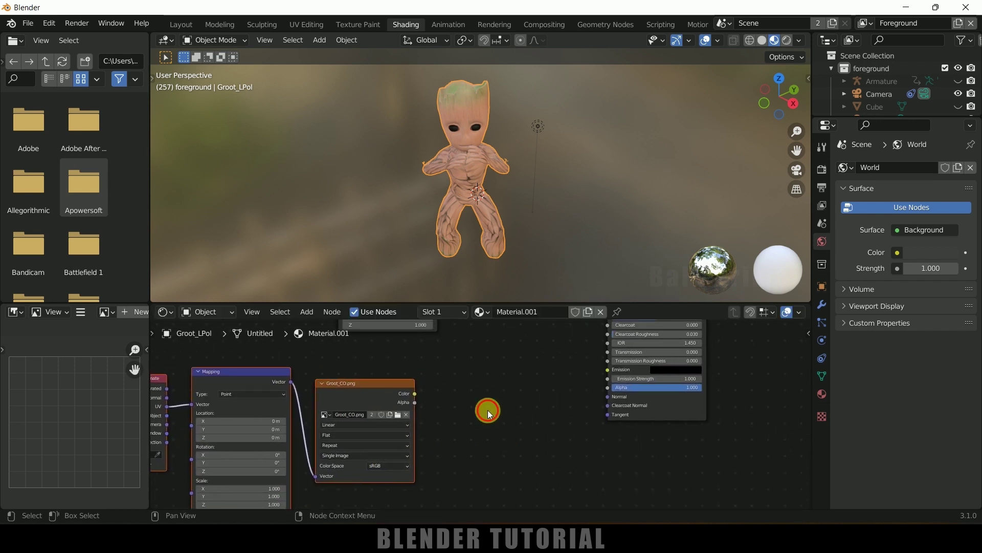
pyautogui.hotkey('shift', 'a')
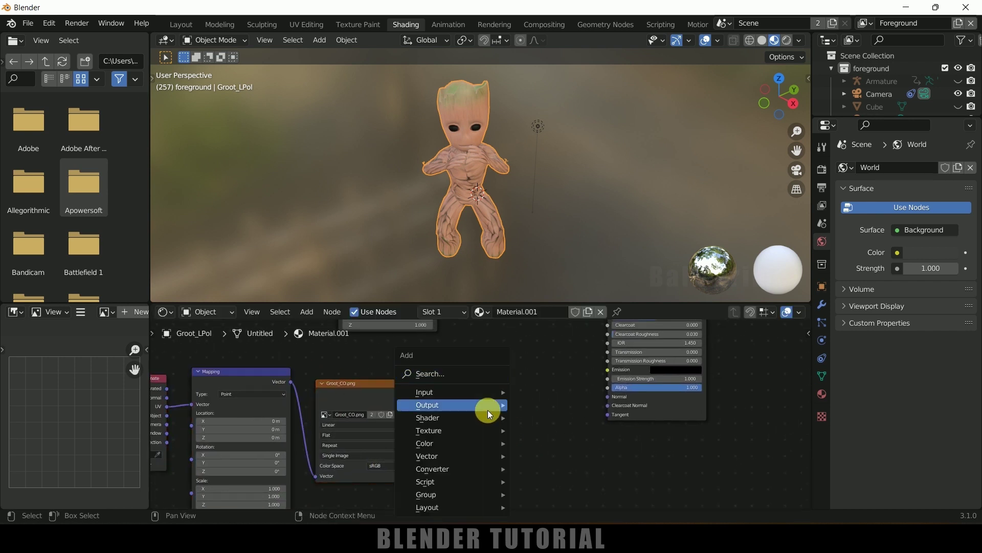
pyautogui.click(458, 376)
pyautogui.write('normal')
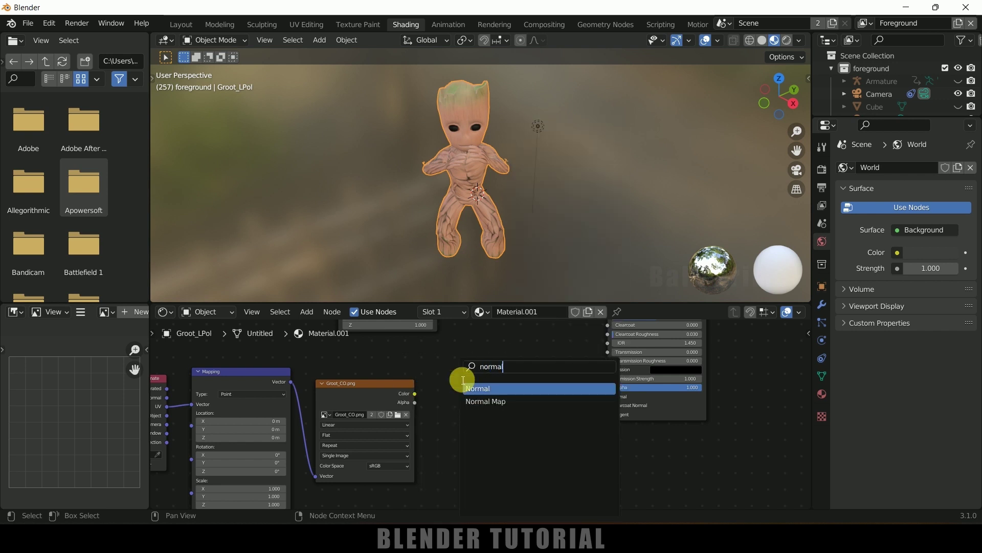
pyautogui.click(500, 401)
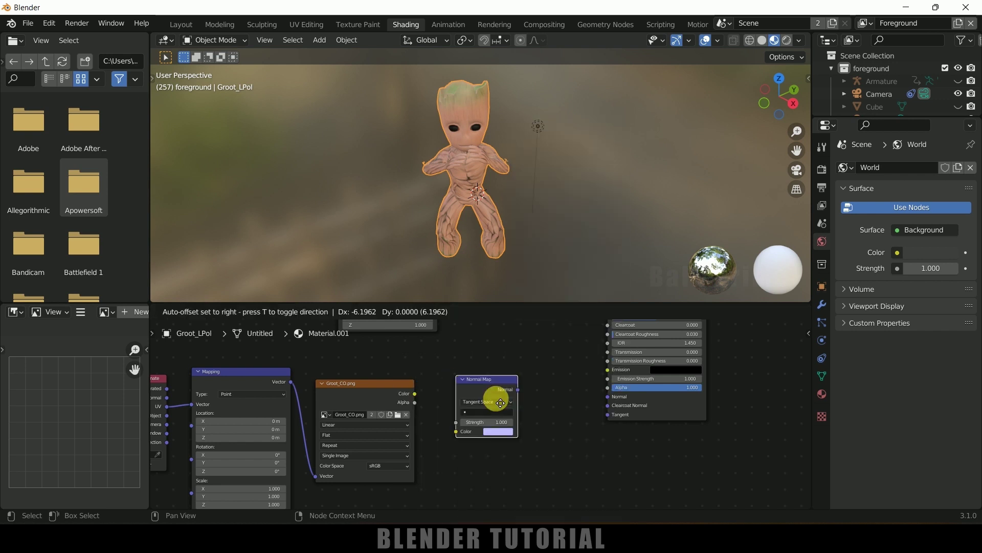
pyautogui.click(520, 400)
pyautogui.moveTo(415, 393); pyautogui.dragTo(482, 433)
pyautogui.moveTo(543, 391); pyautogui.dragTo(608, 397)
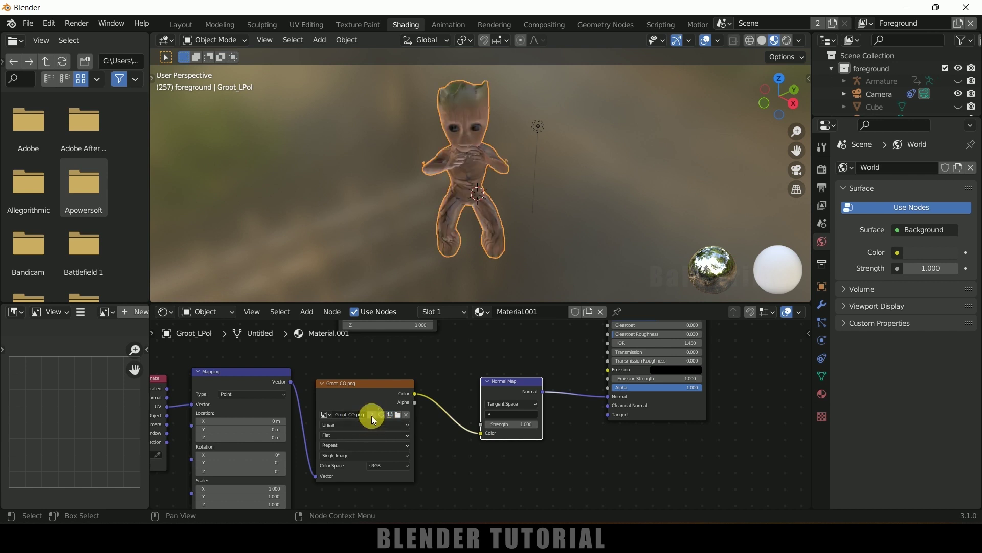
# - Replace the image in the duplicated texture node with Groot_1_NR.png
pyautogui.scroll(2, 376, 422)
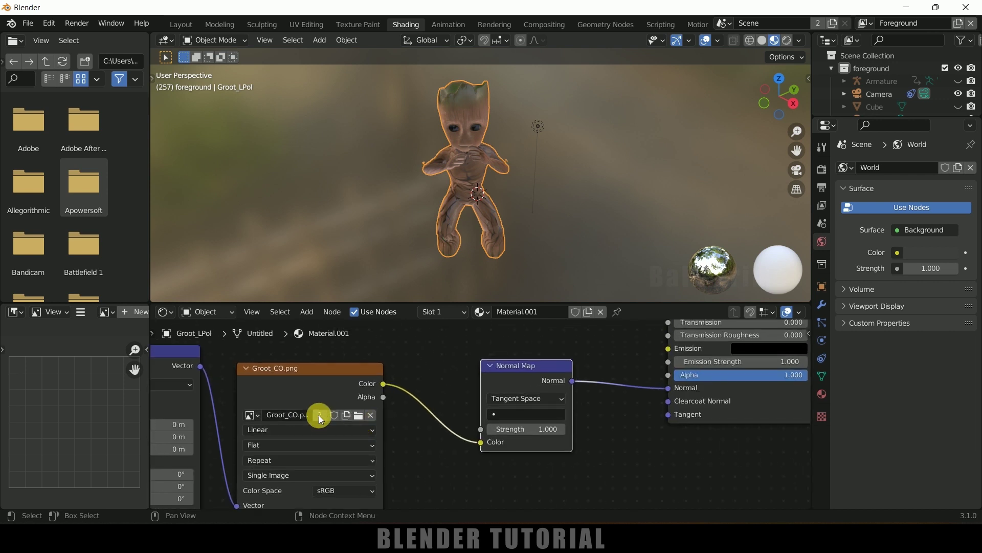
pyautogui.click(370, 414)
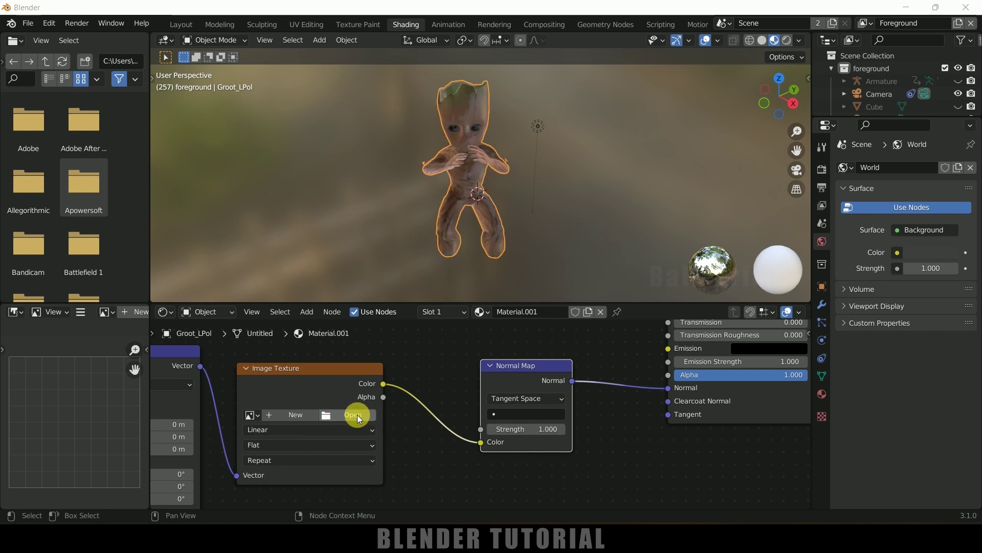
pyautogui.click(358, 414)
pyautogui.click(200, 358)
pyautogui.click(368, 176)
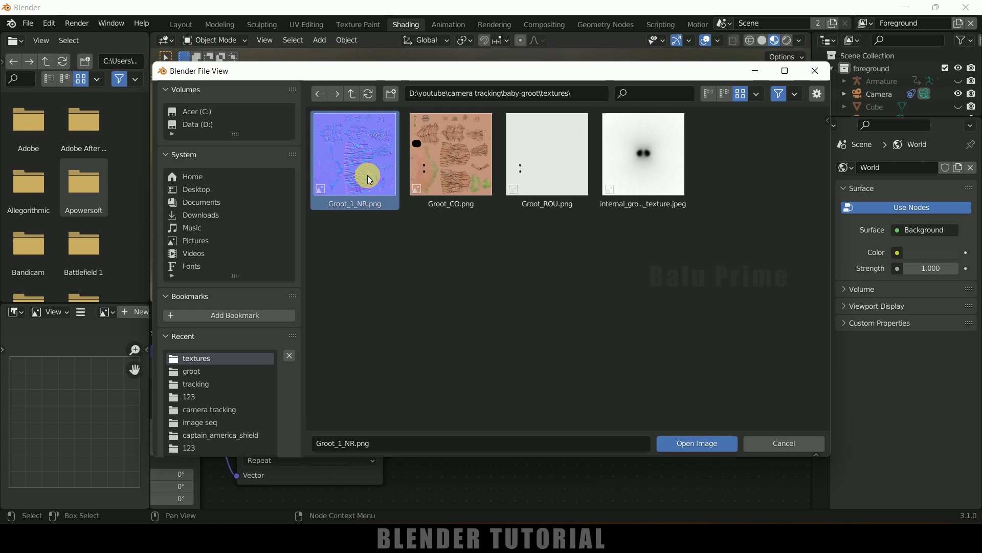
pyautogui.click(685, 441)
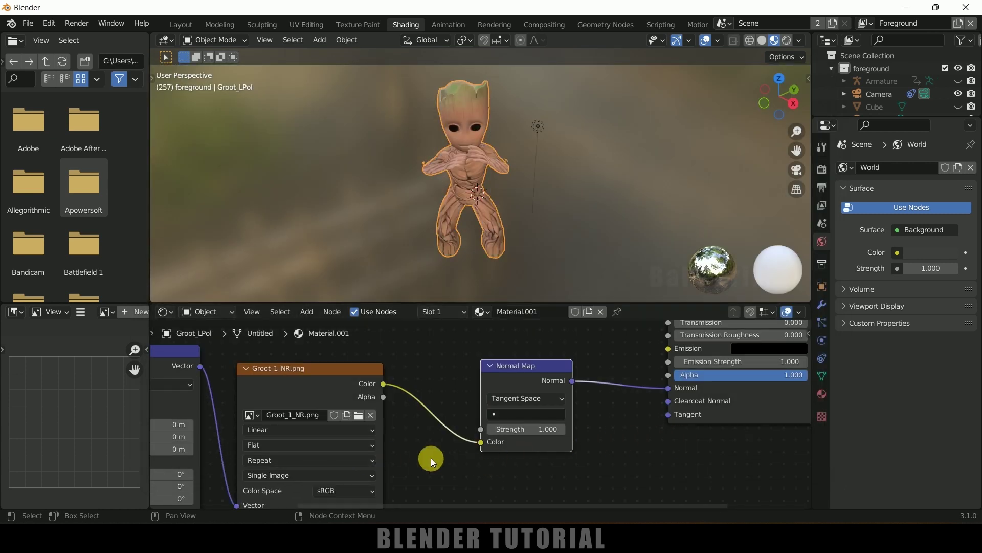
# - Set the Groot_1_NR.png color space to Non-Color and the Normal Map strength to 7.1
pyautogui.keyDown('shift'); pyautogui.scroll(-2, 434, 399); pyautogui.keyUp('shift')
pyautogui.click(319, 464)
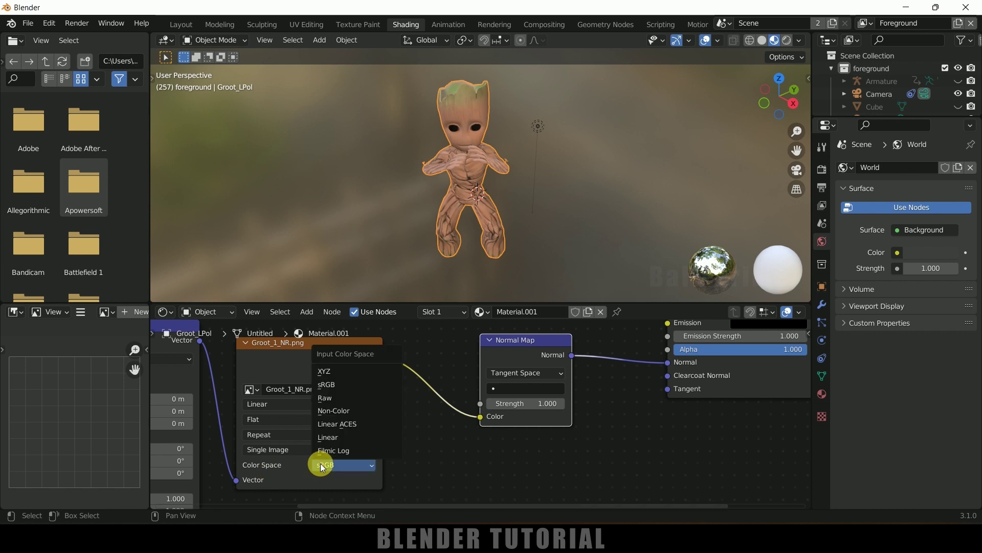
pyautogui.click(337, 409)
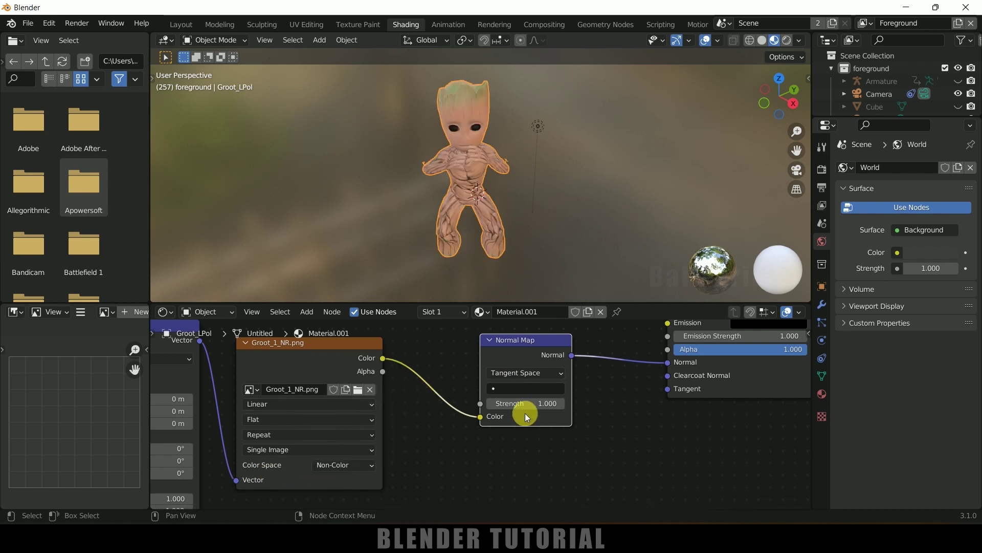
pyautogui.moveTo(518, 408)
pyautogui.mouseDown()
pyautogui.moveTo(555, 407)
pyautogui.moveTo(509, 402)
pyautogui.mouseUp()
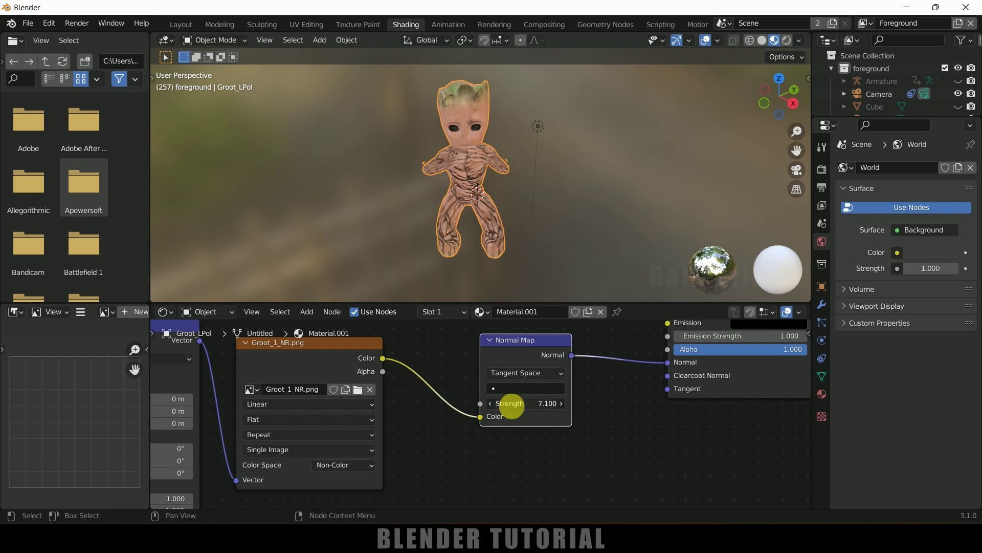
# - Display the Layout workspace's viewport in Rendered shading and raise the Light along Z to about 15.9 m
pyautogui.click(179, 24)
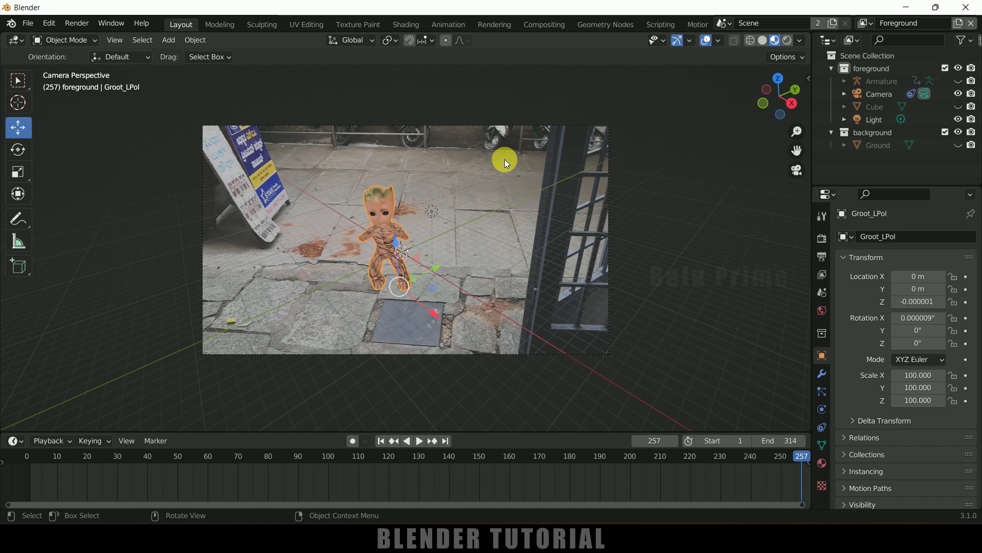
pyautogui.click(789, 41)
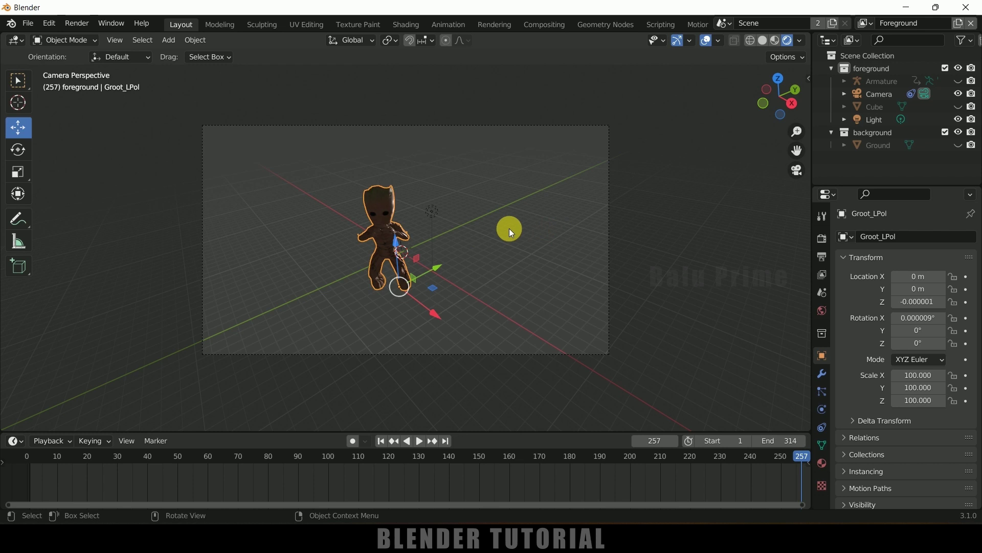
pyautogui.click(435, 213)
pyautogui.press('g')
pyautogui.press('z')
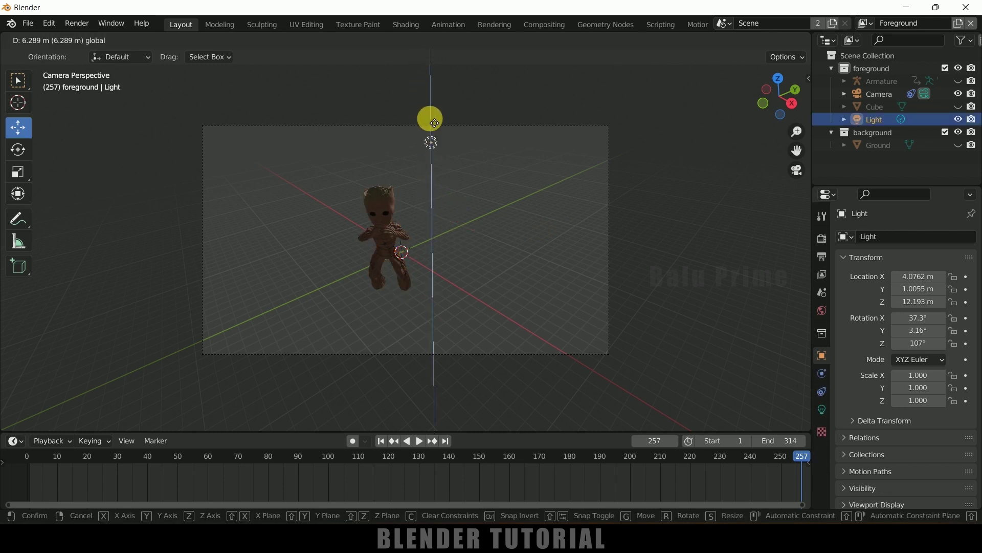
pyautogui.click(434, 429)
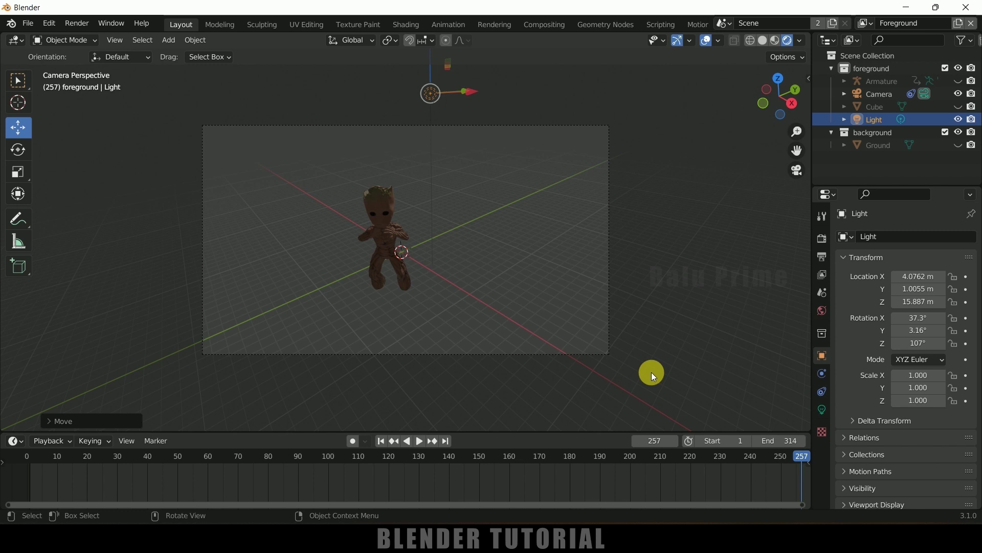
# - Set the World background color to an Environment Texture and load footage.mp4 from the groot folder
pyautogui.click(821, 311)
pyautogui.click(896, 321)
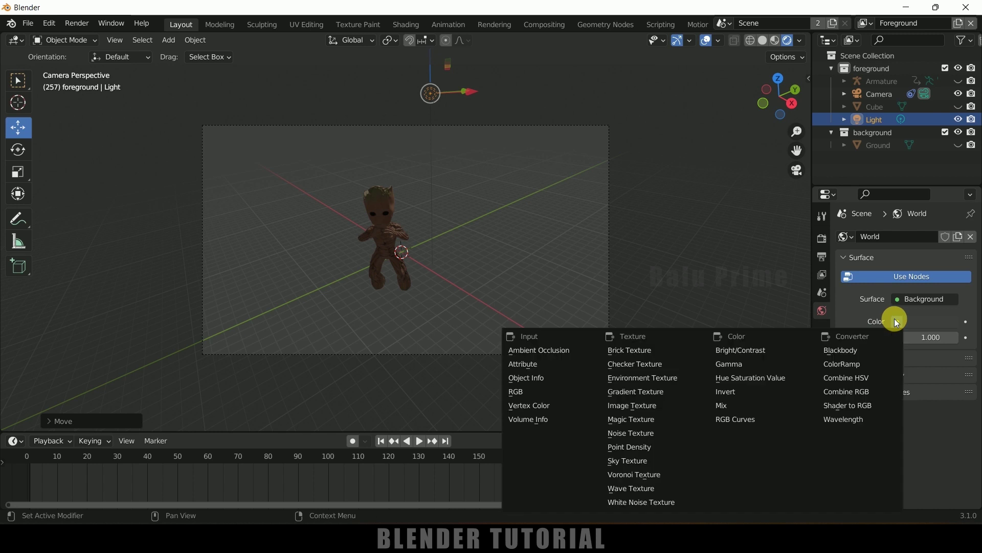
pyautogui.click(661, 378)
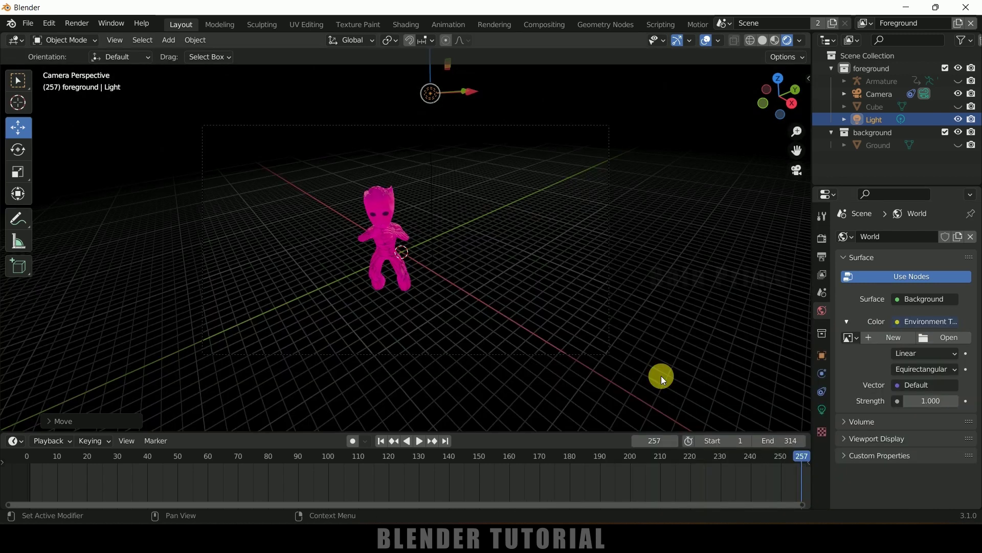
pyautogui.click(937, 338)
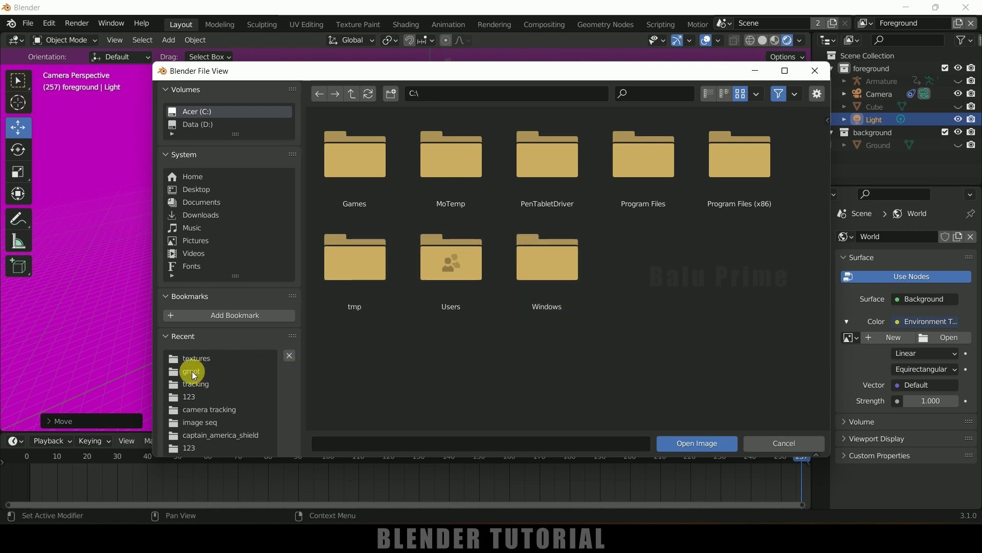
pyautogui.click(192, 371)
pyautogui.click(343, 159)
pyautogui.click(677, 444)
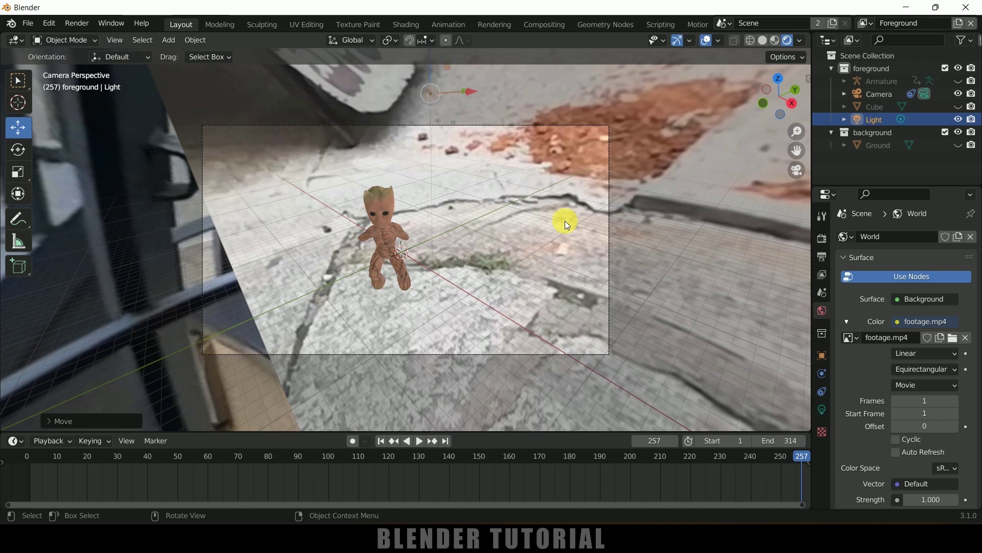
# - Enable Ambient Occlusion in the render settings with a distance of 10 m
pyautogui.click(821, 238)
pyautogui.click(852, 325)
pyautogui.click(844, 325)
pyautogui.click(917, 347)
pyautogui.write('10')
pyautogui.press('Return')
# - Make the render film background transparent
pyautogui.scroll(-6, 904, 383)
pyautogui.click(843, 433)
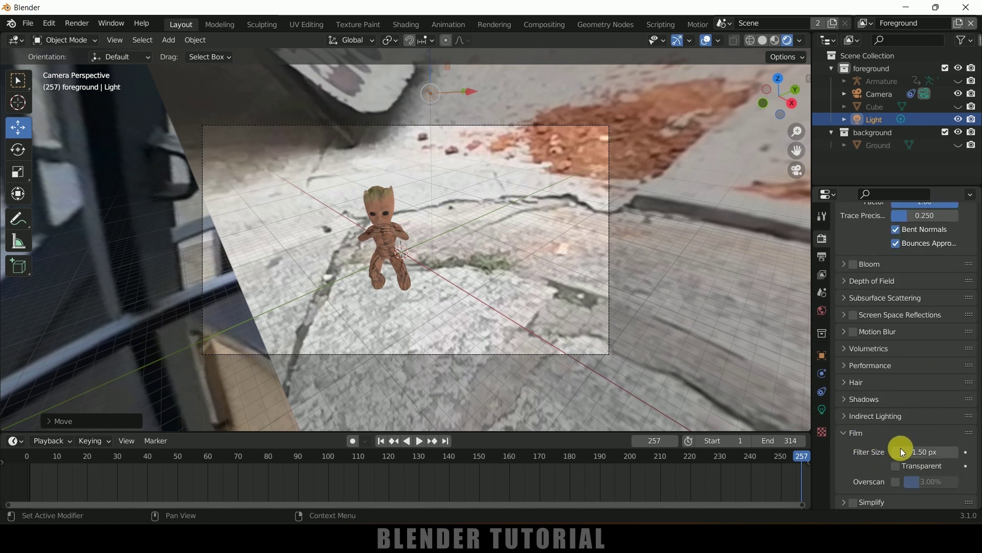
pyautogui.click(896, 466)
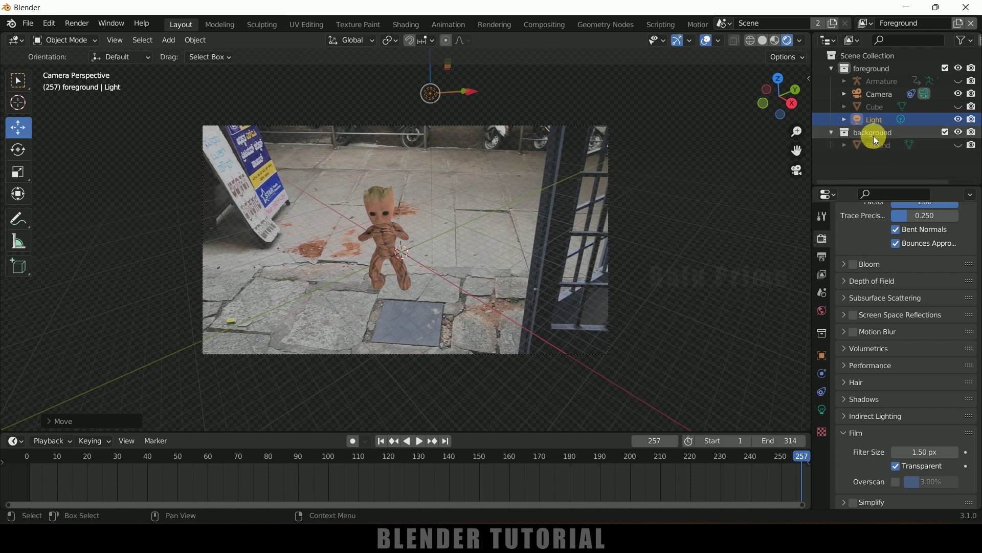
# - Exclude the Ground and Cube objects from renders
pyautogui.click(972, 145)
pyautogui.click(879, 108)
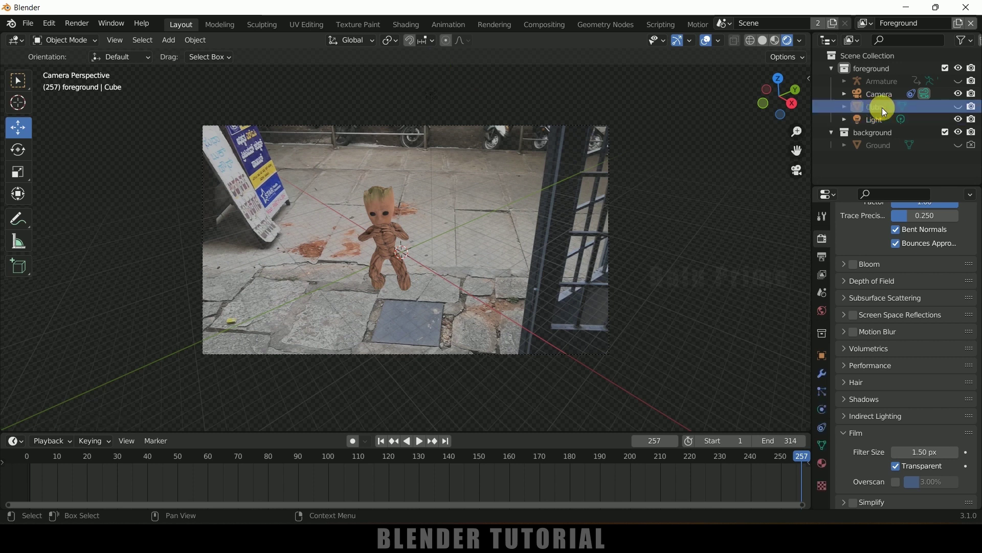
pyautogui.click(972, 107)
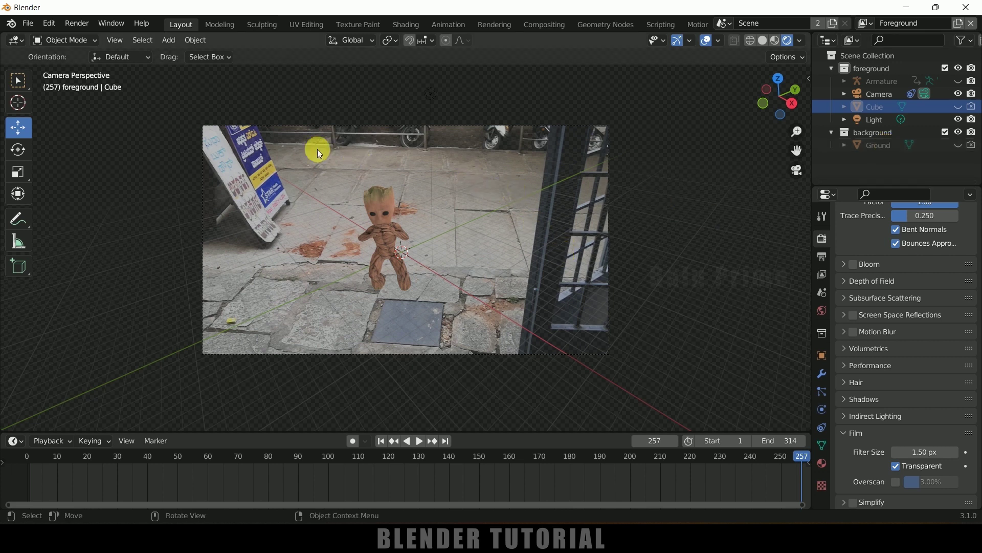
# - Add a mesh plane under the Groot character and scale it by a factor of about -27.36 to cover the ground
pyautogui.click(168, 40)
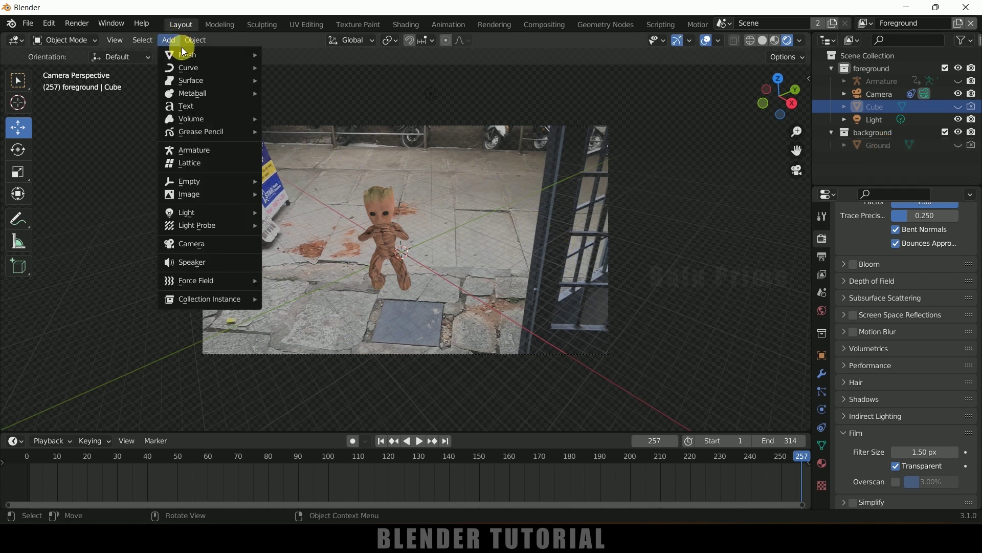
pyautogui.moveTo(184, 53)
pyautogui.click(299, 57)
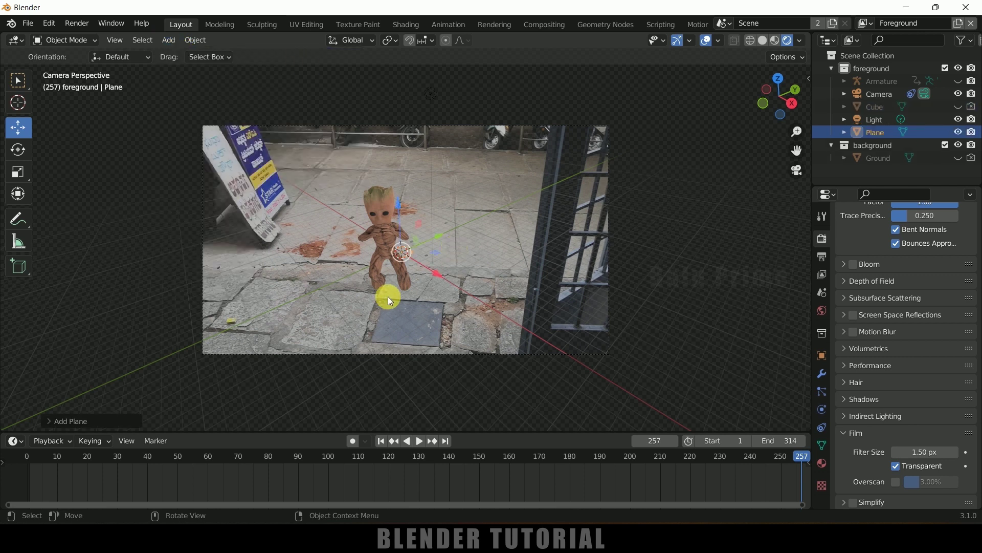
pyautogui.press('s')
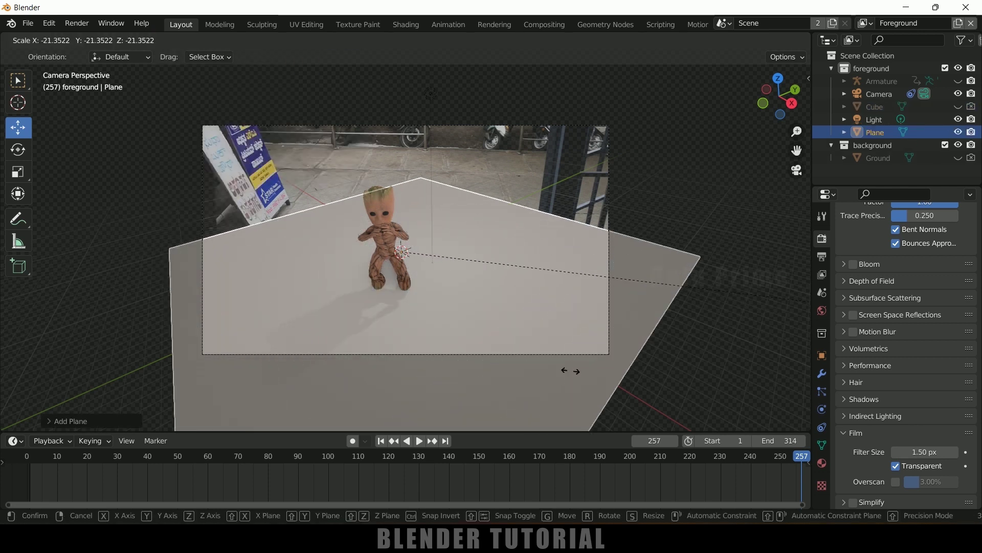
pyautogui.click(26, 361)
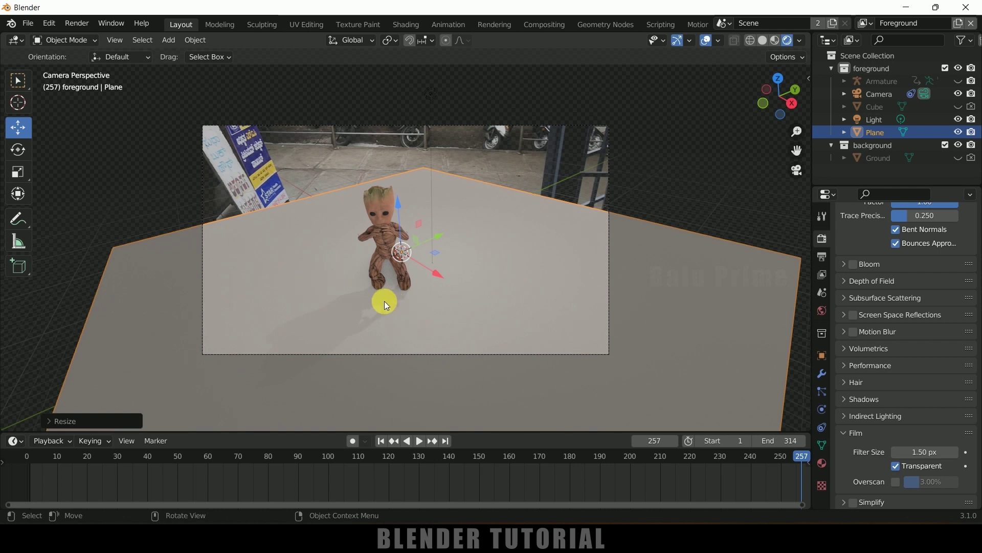
# - Change the Light's type to Sun and set its strength to 2
pyautogui.click(430, 159)
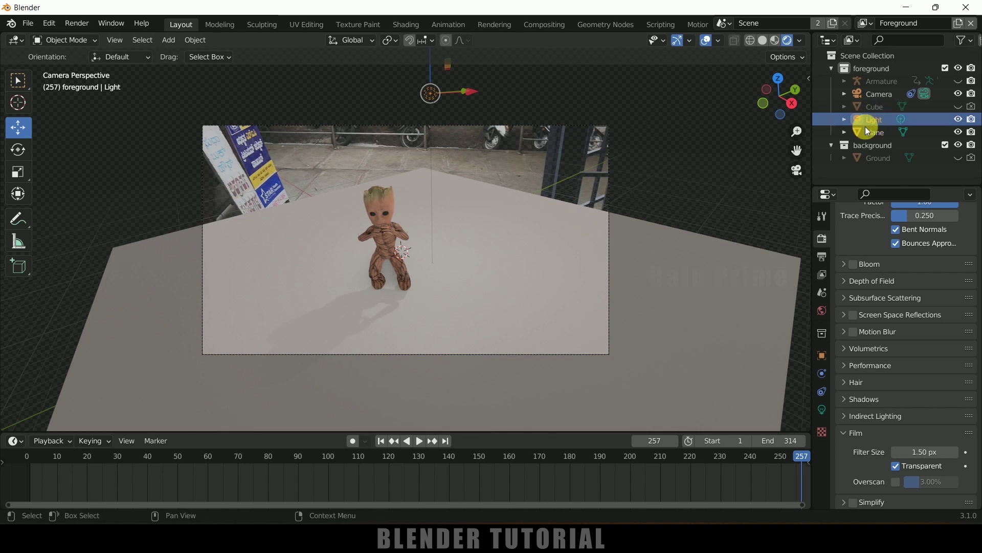
pyautogui.click(822, 409)
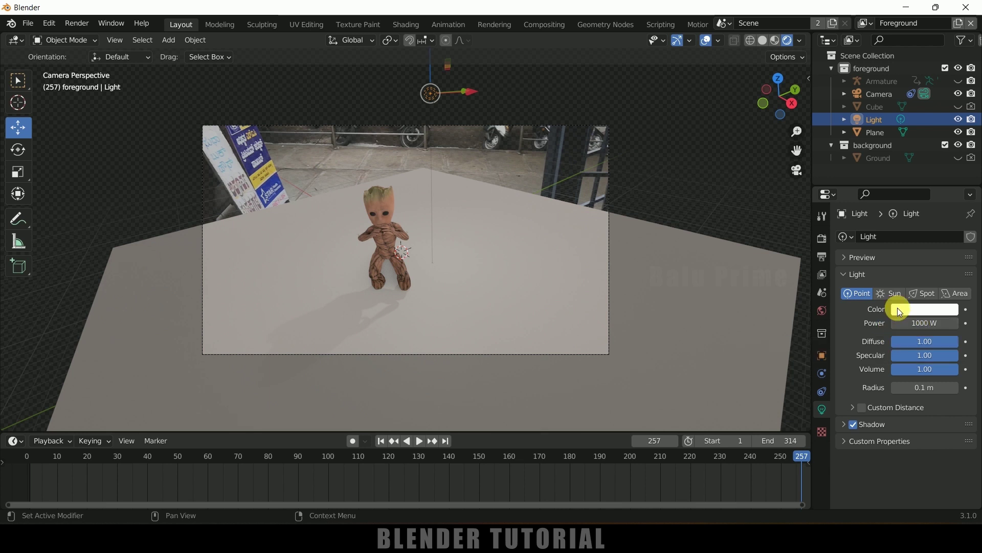
pyautogui.click(886, 294)
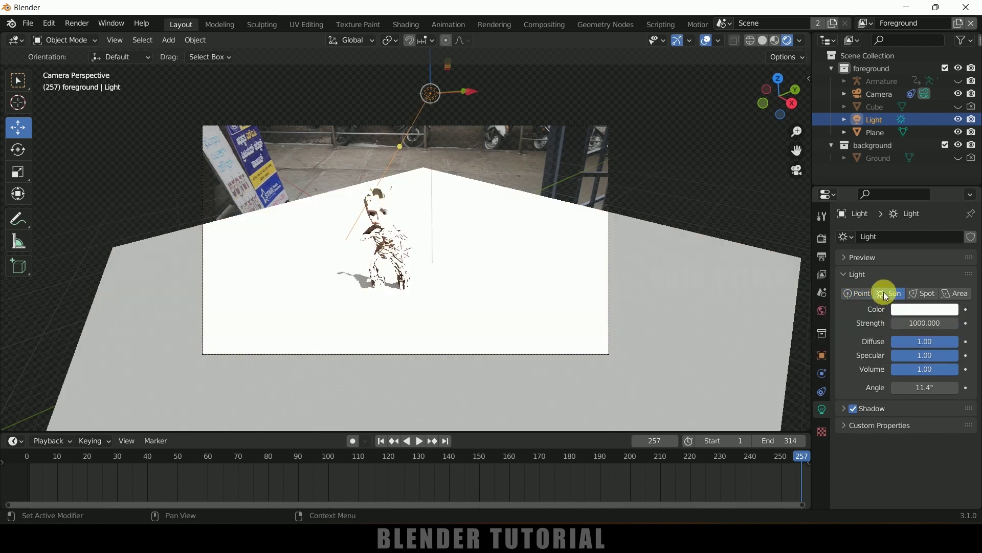
pyautogui.doubleClick(916, 321)
pyautogui.write('2')
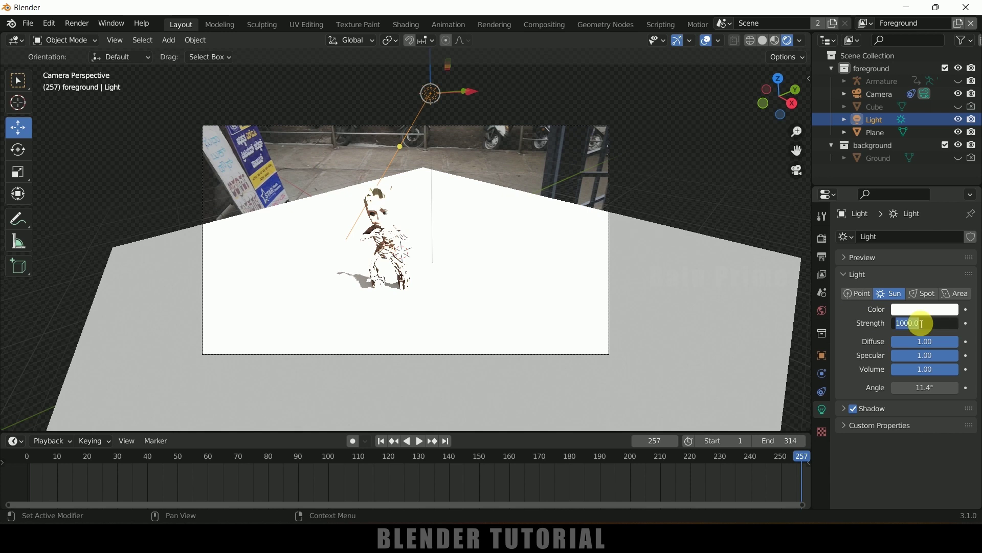
pyautogui.press('Return')
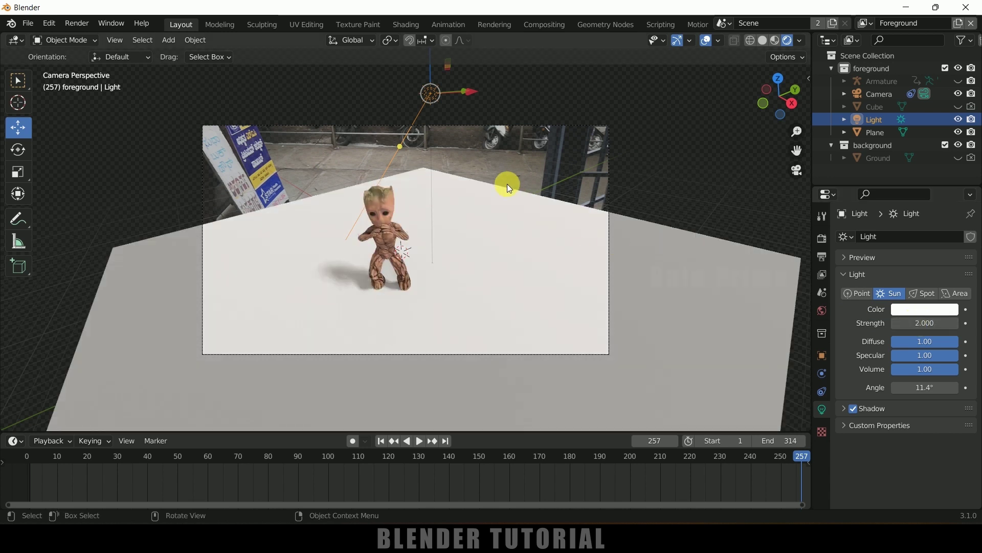
# - Rotate the sun light freely in the camera view, and turn it about -48.5° around the global X axis
pyautogui.press('r')
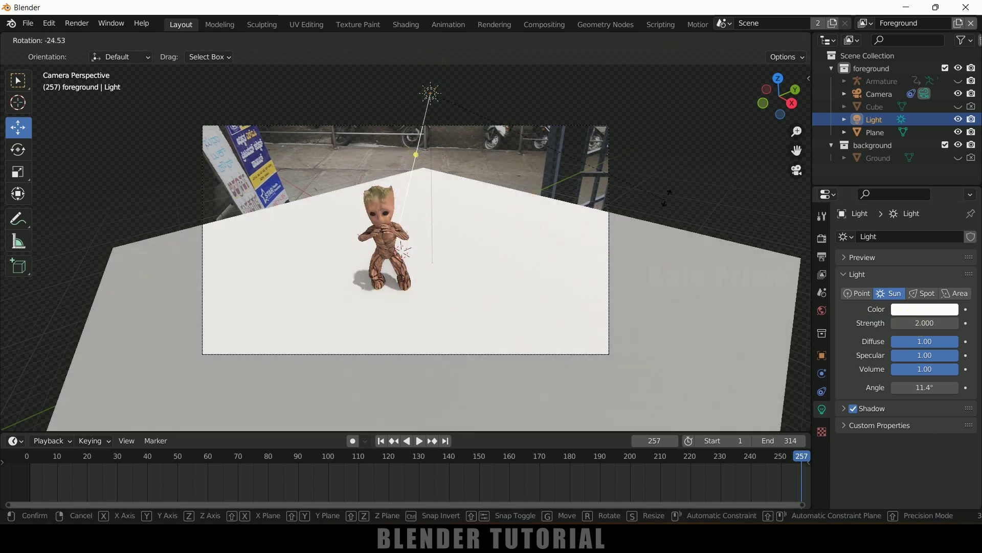
pyautogui.click(608, 199)
pyautogui.press('r')
pyautogui.press('x')
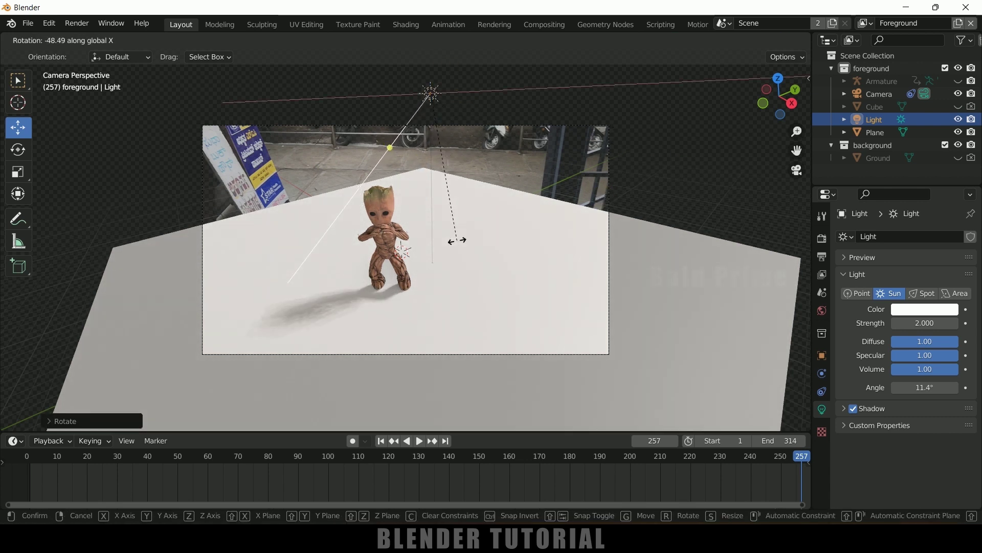
pyautogui.click(456, 240)
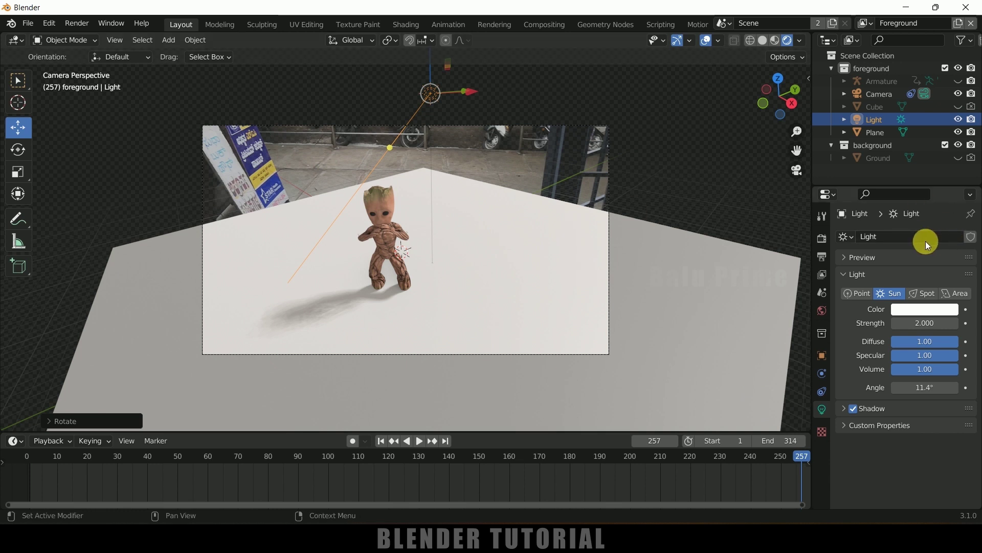
# - Switch the render engine to Cycles with GPU Compute as the device
pyautogui.click(824, 238)
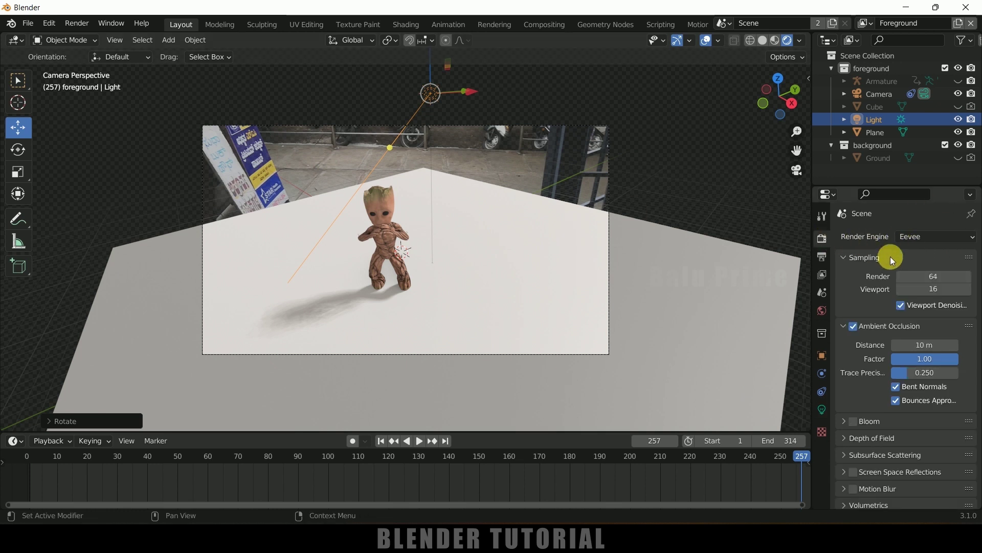
pyautogui.click(910, 240)
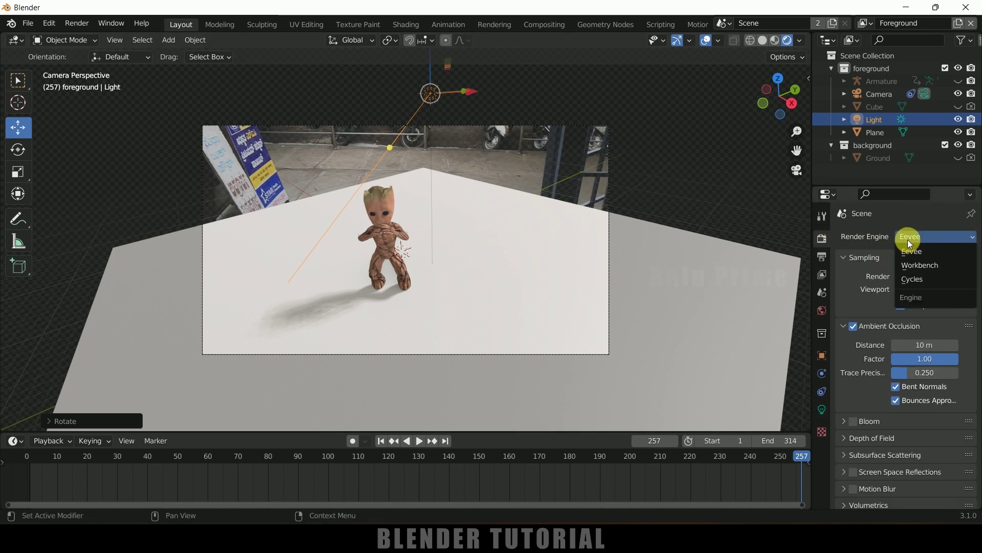
pyautogui.click(916, 277)
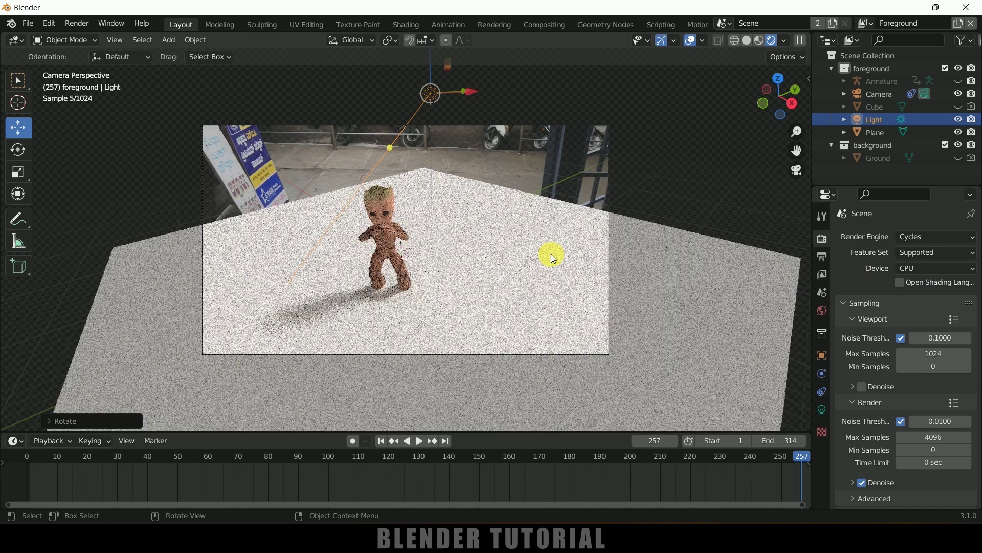
pyautogui.click(901, 269)
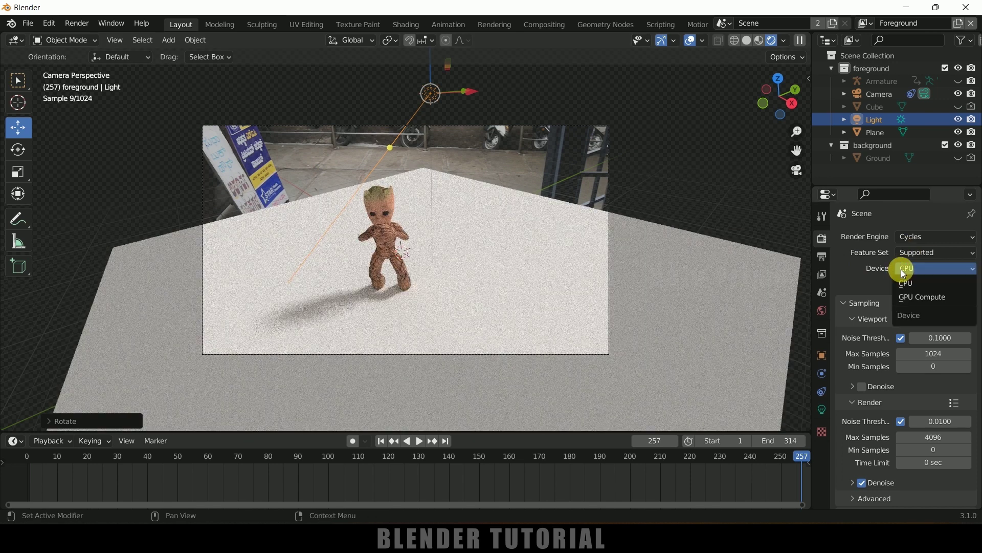
pyautogui.click(922, 298)
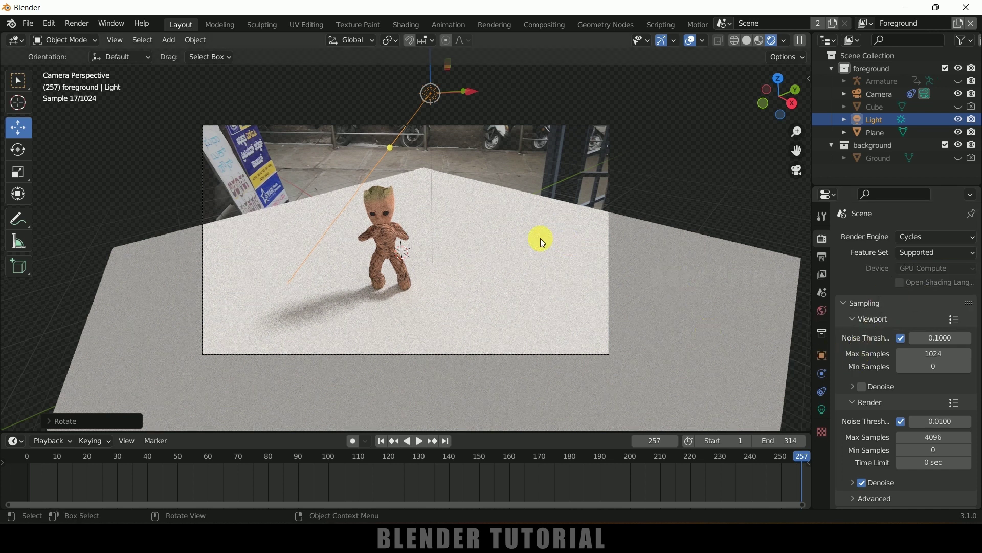
# - Make the new plane a Shadow Catcher in its object visibility settings
pyautogui.click(784, 281)
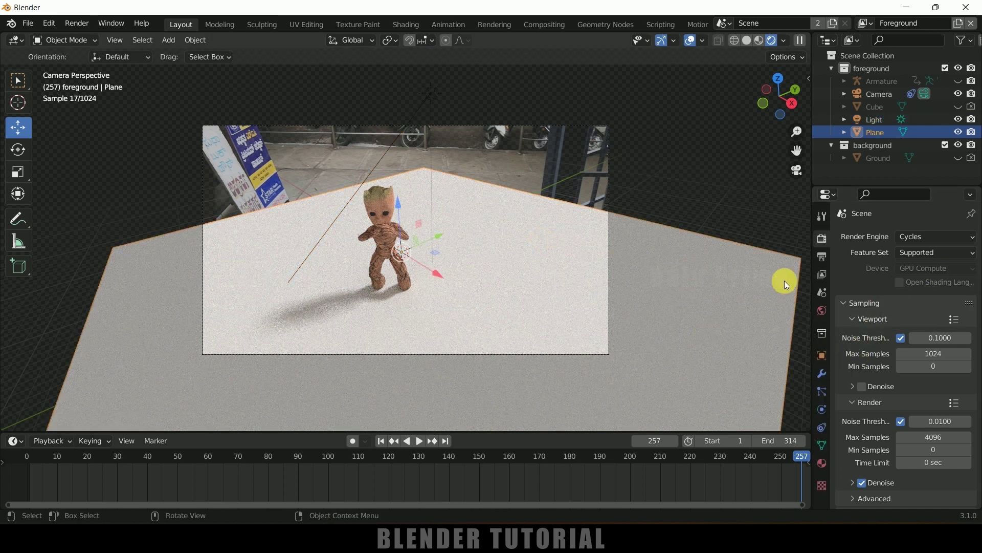
pyautogui.click(826, 357)
pyautogui.scroll(-4, 876, 397)
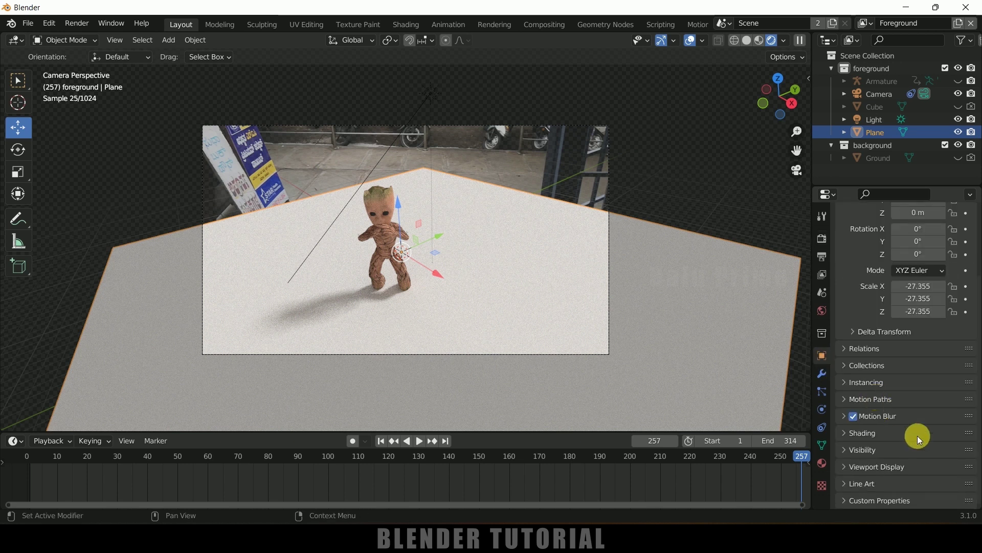
pyautogui.click(845, 450)
pyautogui.scroll(-5, 845, 449)
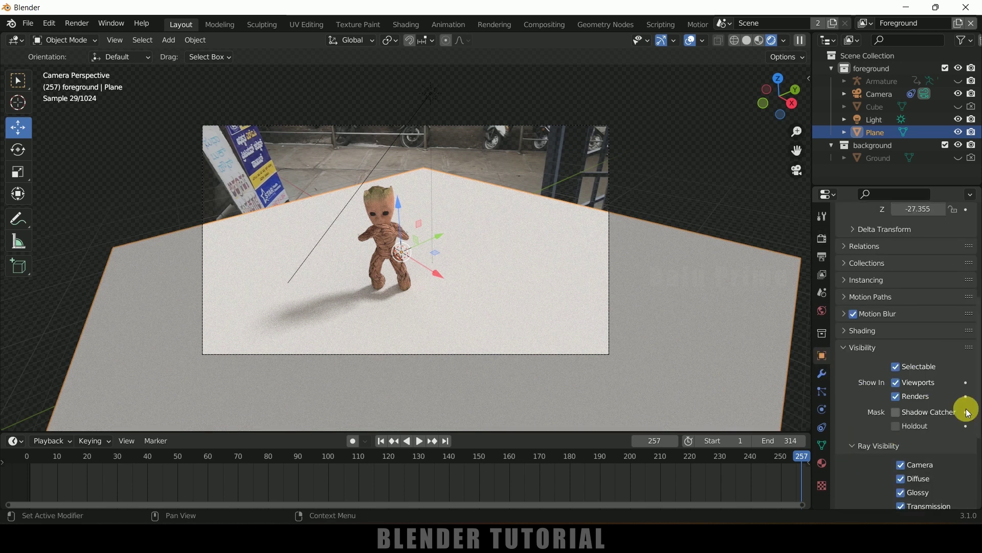
pyautogui.click(897, 411)
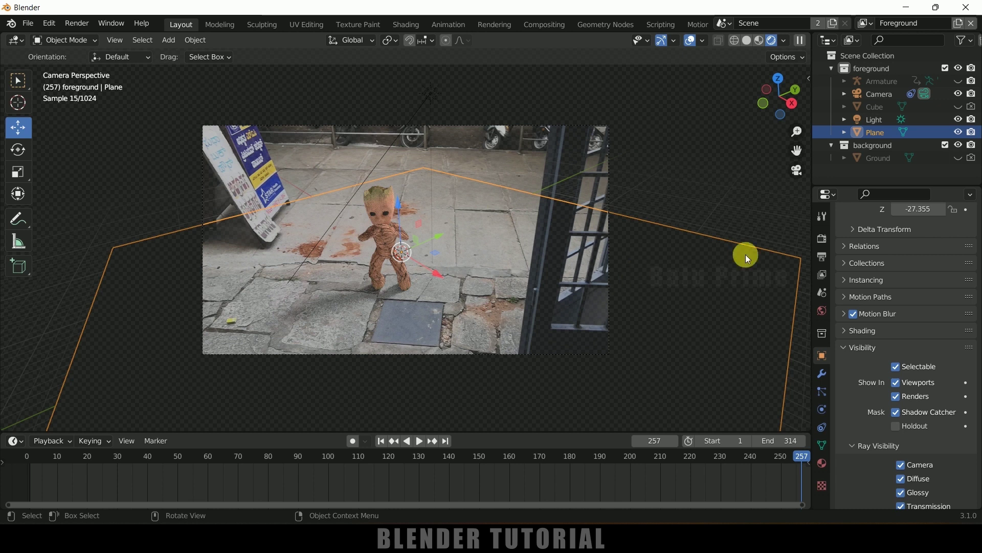
# - Set the sun light's strength to 1
pyautogui.scroll(4, 919, 265)
pyautogui.scroll(5, 919, 266)
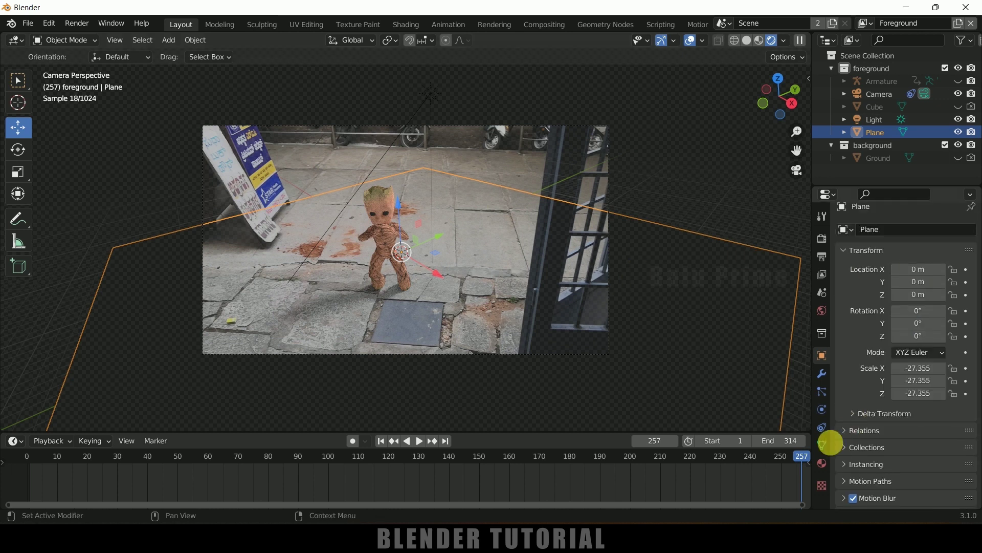
pyautogui.click(876, 123)
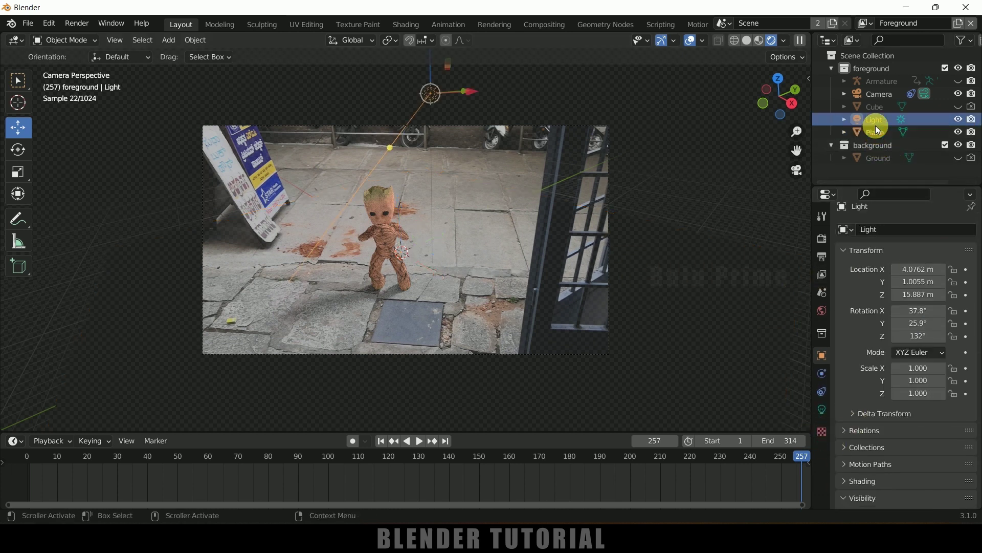
pyautogui.click(823, 410)
pyautogui.click(925, 325)
pyautogui.write('1')
pyautogui.press('Return')
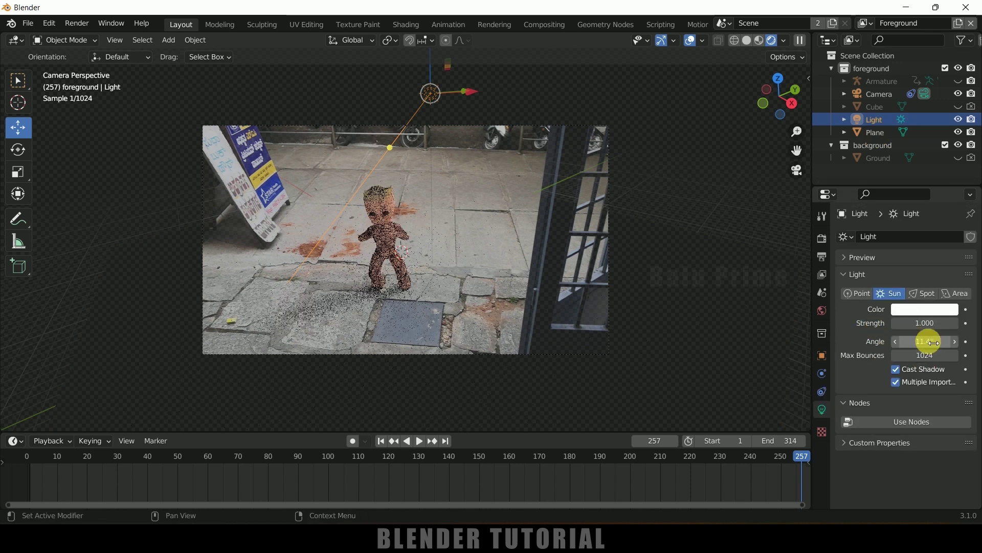
# - Set the sun light's angle to 10° and its max bounces to 10
pyautogui.click(933, 343)
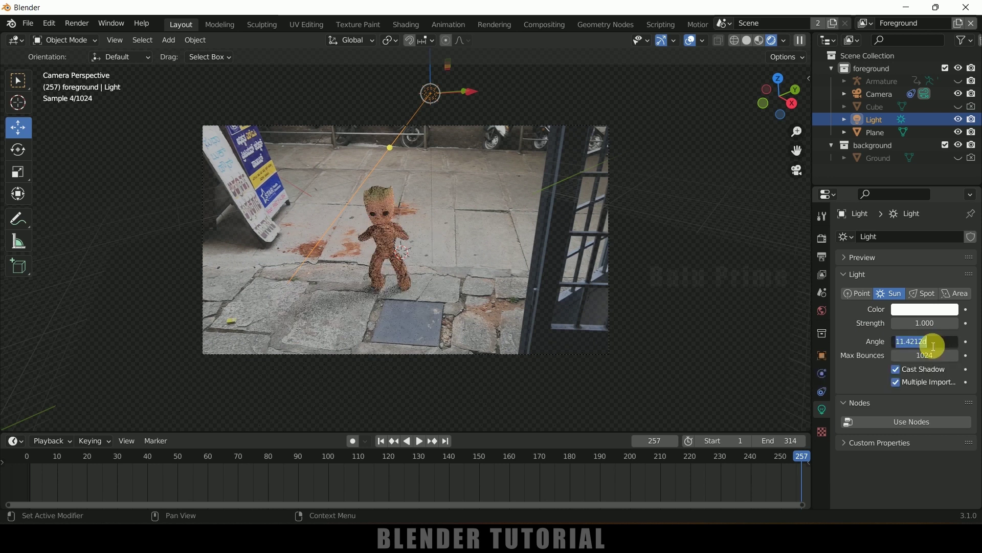
pyautogui.write('10')
pyautogui.press('Return')
pyautogui.click(926, 357)
pyautogui.write('10')
pyautogui.press('Return')
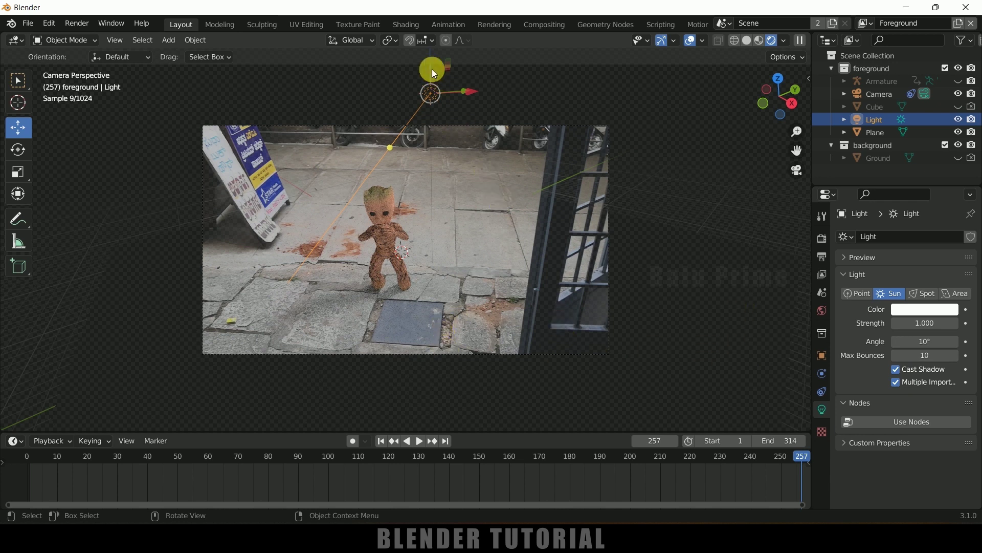
# - Lower the sun light along the Z axis closer to Groot and rotate it about the global Y axis
pyautogui.moveTo(434, 72); pyautogui.dragTo(455, 176)
pyautogui.press('r')
pyautogui.press('y')
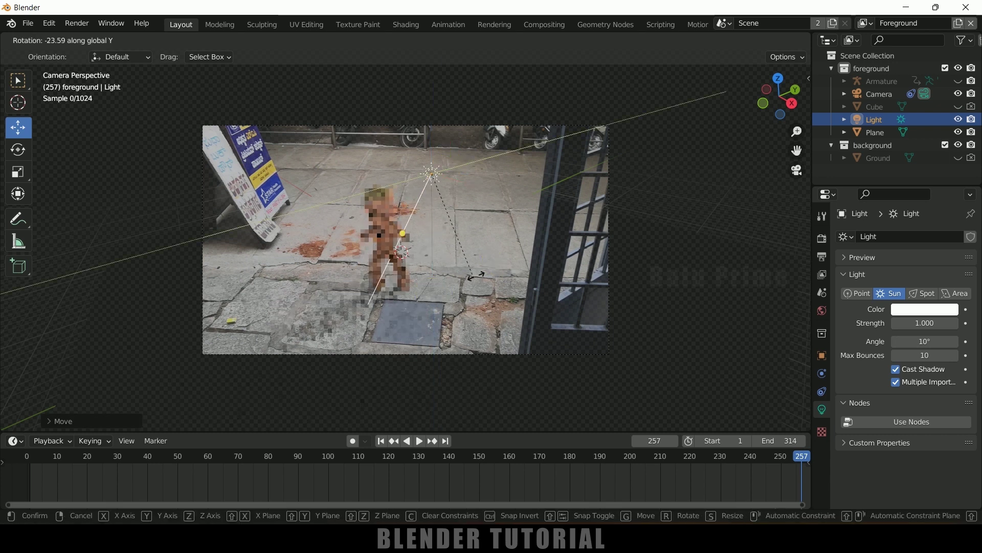
pyautogui.click(427, 273)
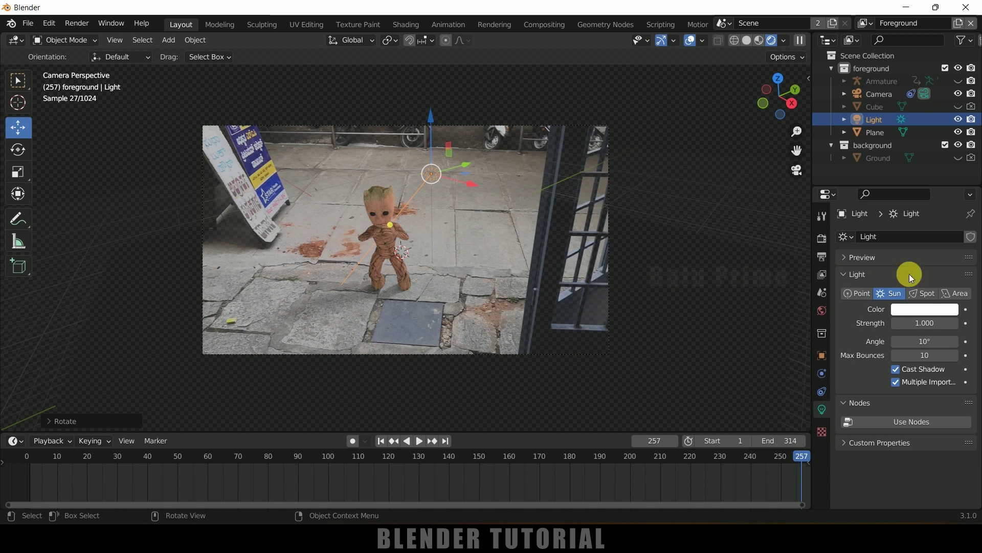
# - Set the Cycles max samples to 7 for both the final render and the viewport
pyautogui.click(824, 237)
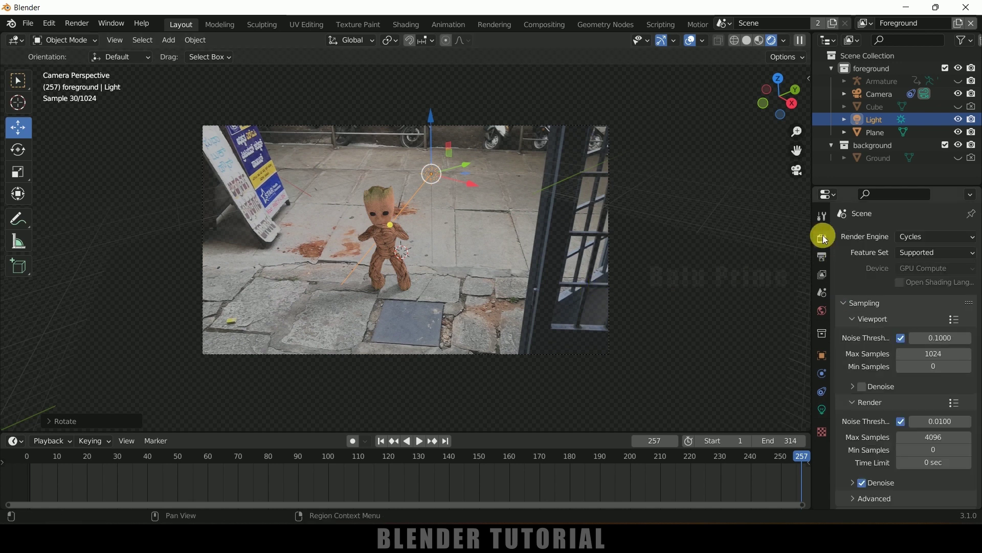
pyautogui.click(927, 235)
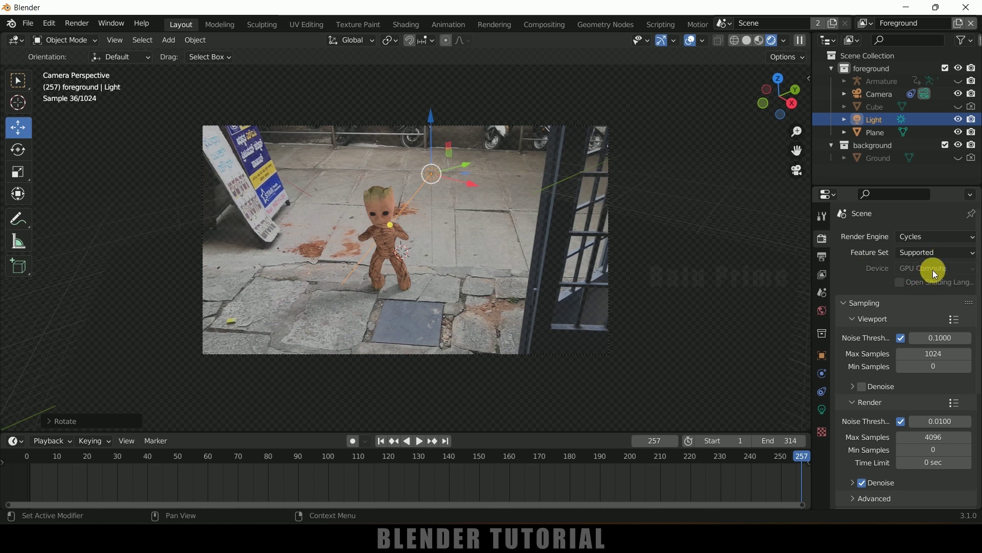
pyautogui.scroll(-4, 881, 266)
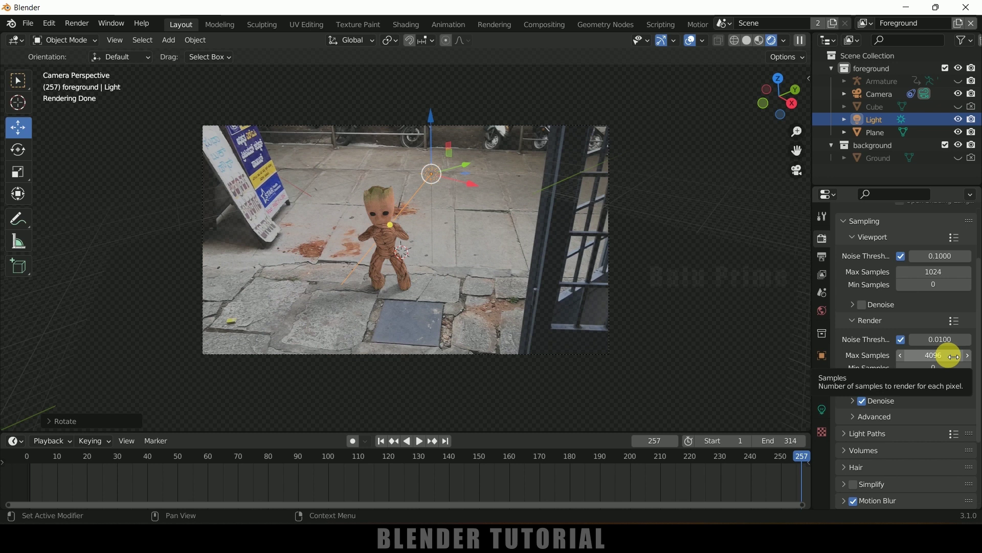
pyautogui.doubleClick(943, 354)
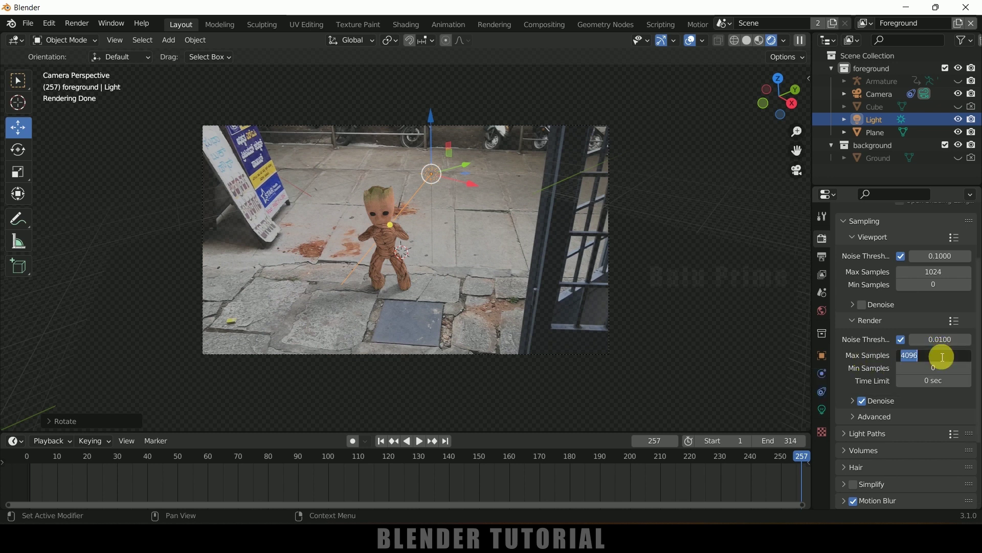
pyautogui.write('7')
pyautogui.press('Return')
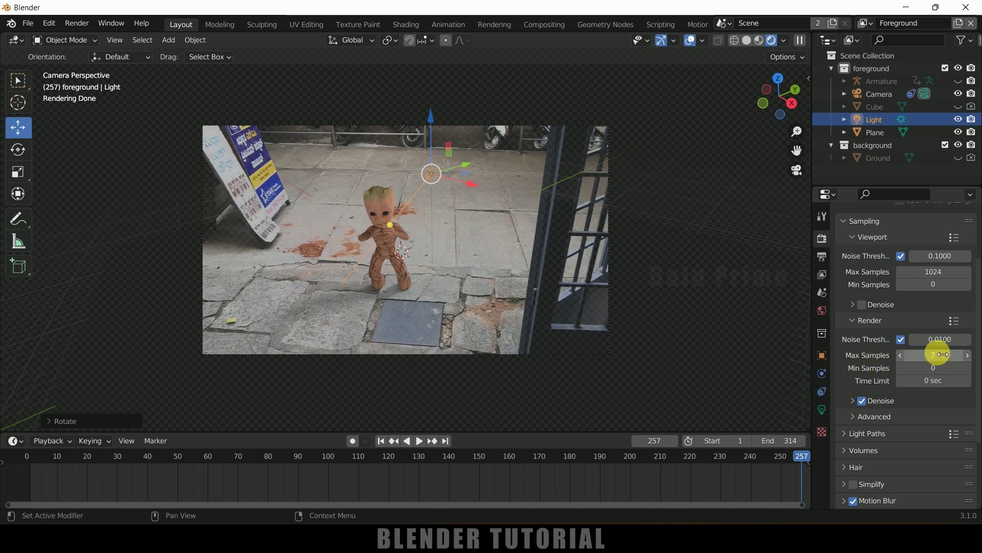
pyautogui.doubleClick(937, 277)
pyautogui.write('7')
pyautogui.press('Return')
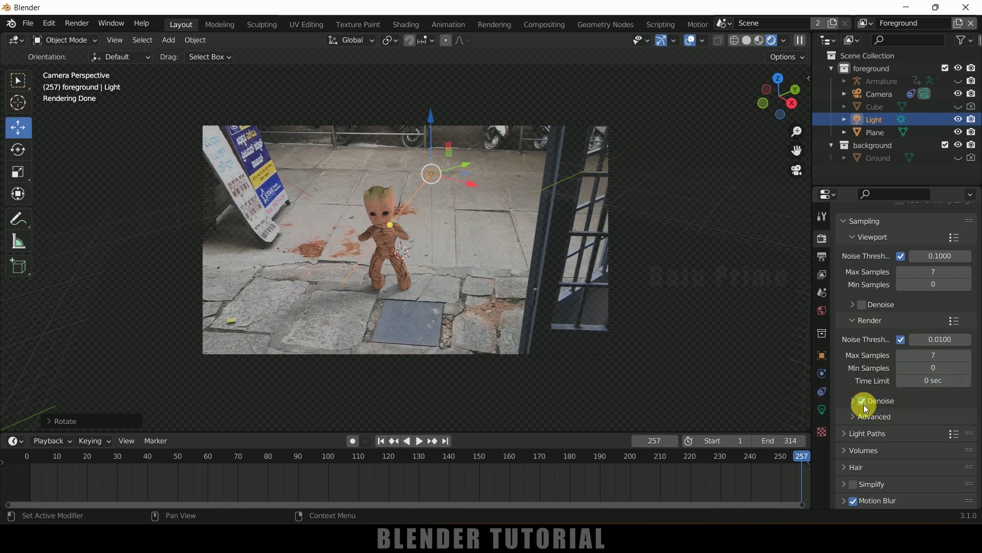
# - Enable Render Region and Crop to Render Region in the output format settings
pyautogui.scroll(-2, 876, 407)
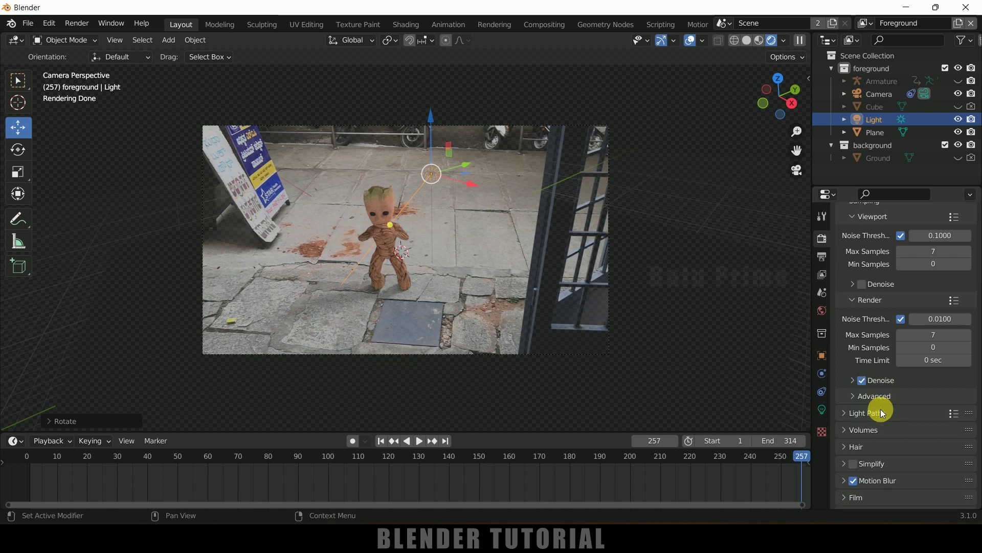
pyautogui.click(823, 257)
pyautogui.scroll(6, 862, 267)
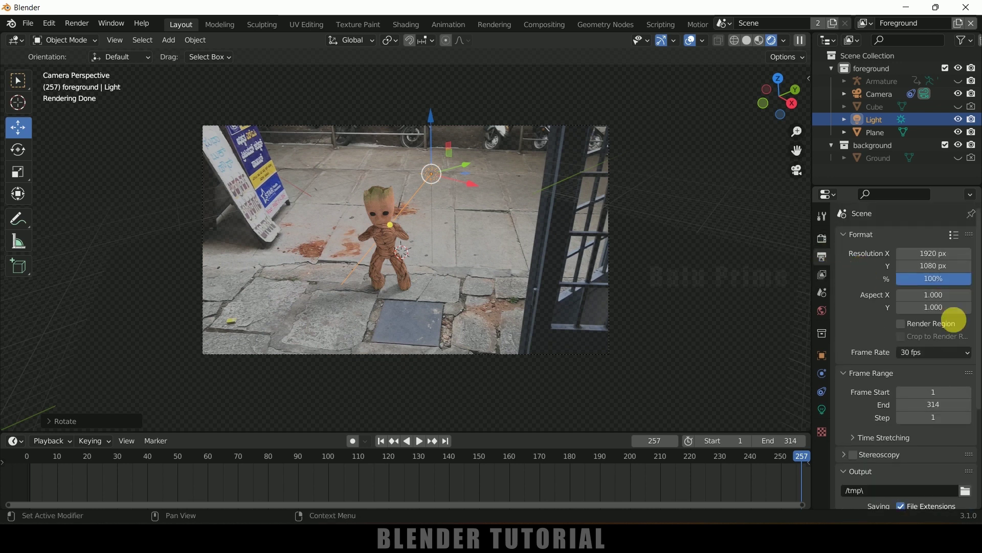
pyautogui.click(901, 323)
pyautogui.click(901, 338)
pyautogui.scroll(-4, 880, 336)
pyautogui.scroll(4, 877, 333)
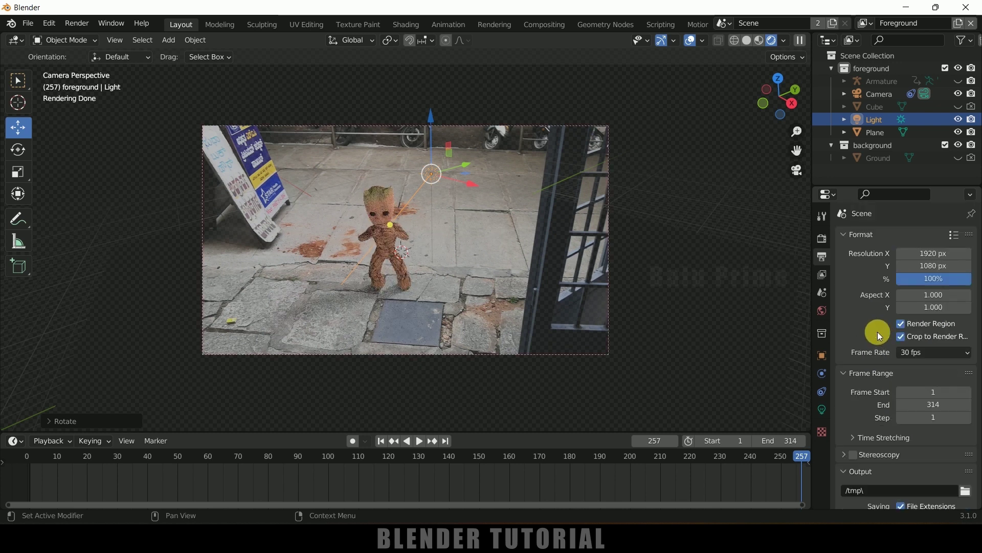
# - Set the output resolution percentage to 50%
pyautogui.click(926, 280)
pyautogui.write('50')
pyautogui.press('Return')
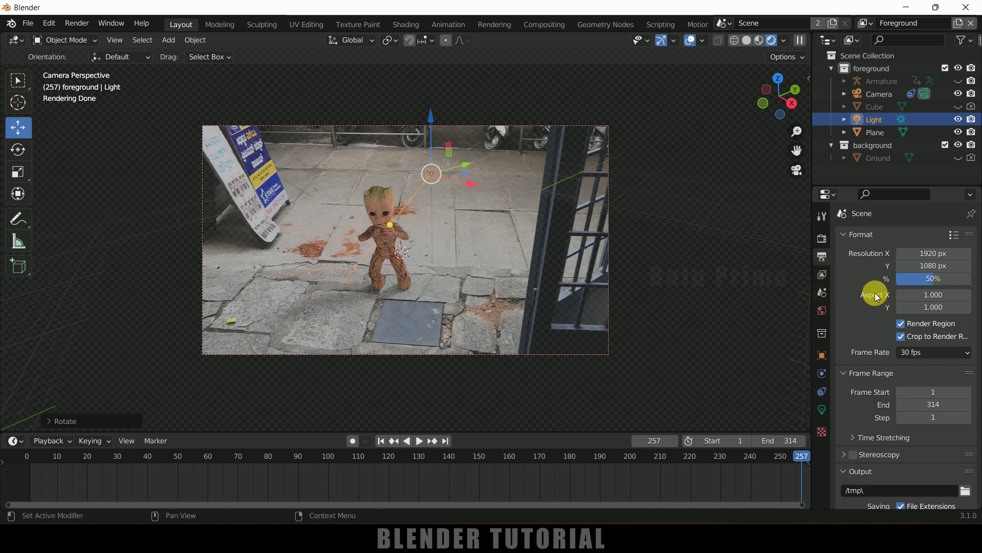
# - Set the render output path to D:\youtube\groot\op\
pyautogui.scroll(-4, 876, 292)
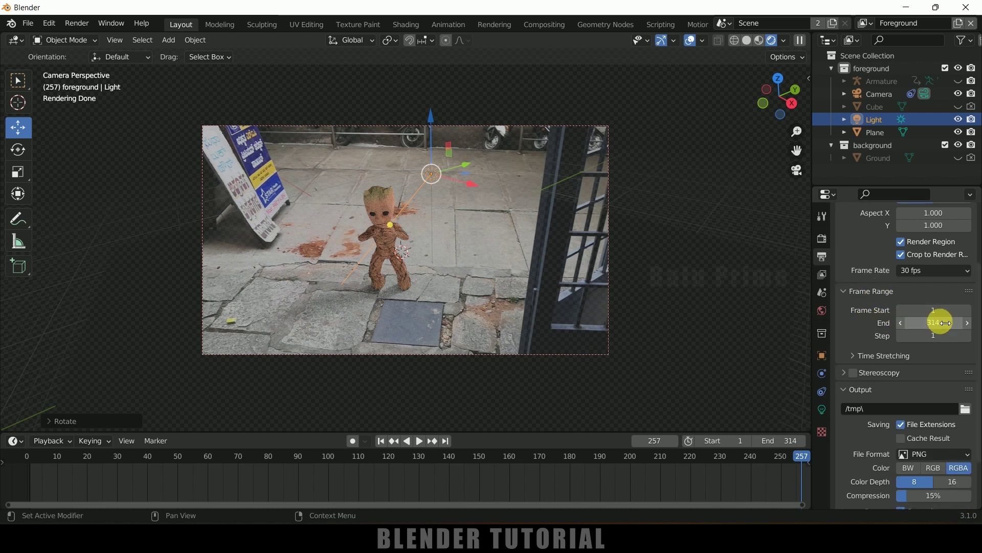
pyautogui.scroll(-3, 882, 321)
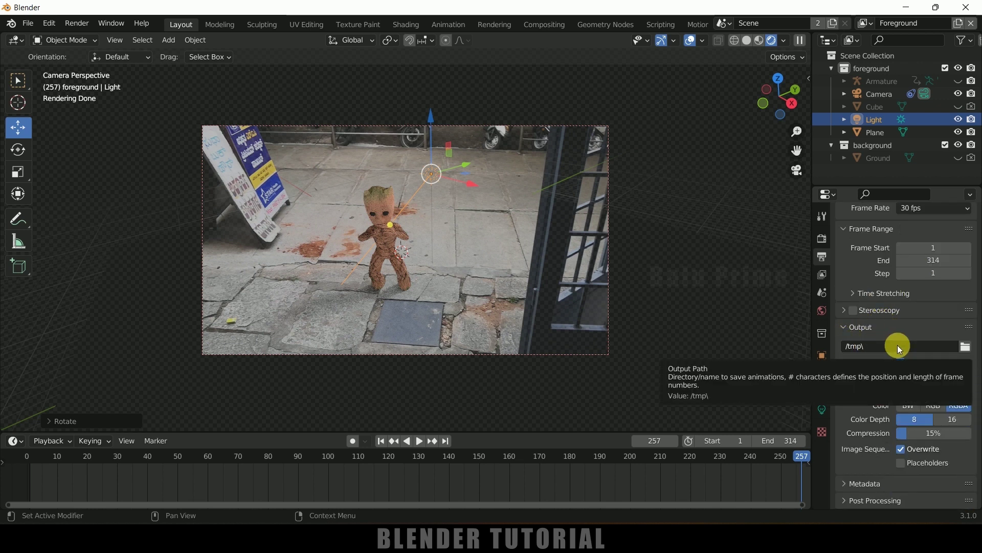
pyautogui.write('D:\\youtube\\groot\\op\\')
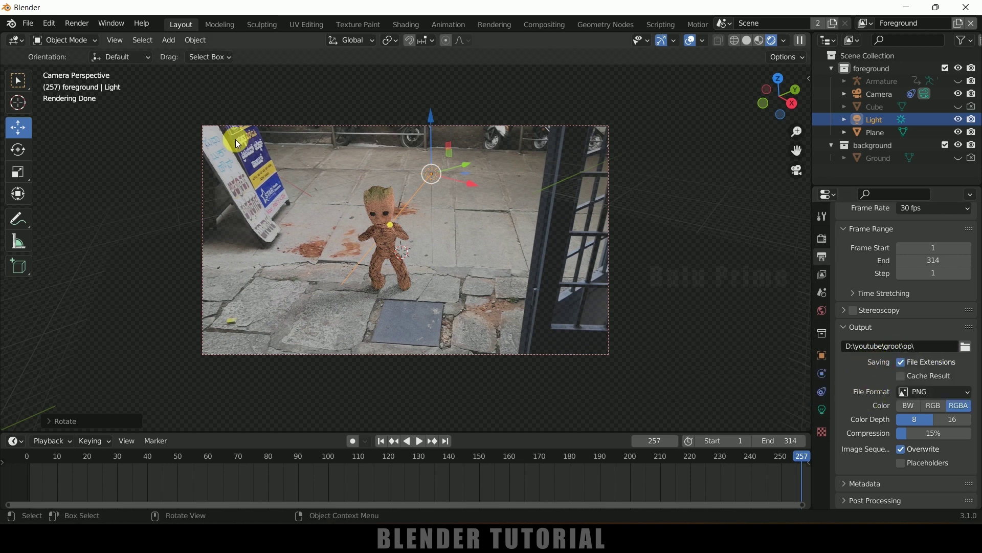
# - Save the project as groot.blend in the D:\youtube\tracking folder
pyautogui.click(29, 24)
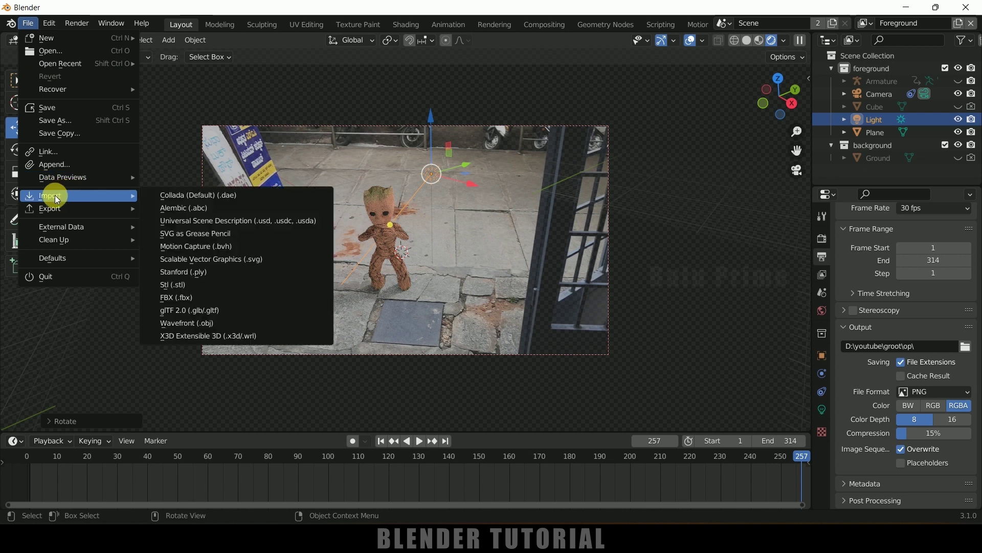
pyautogui.click(46, 107)
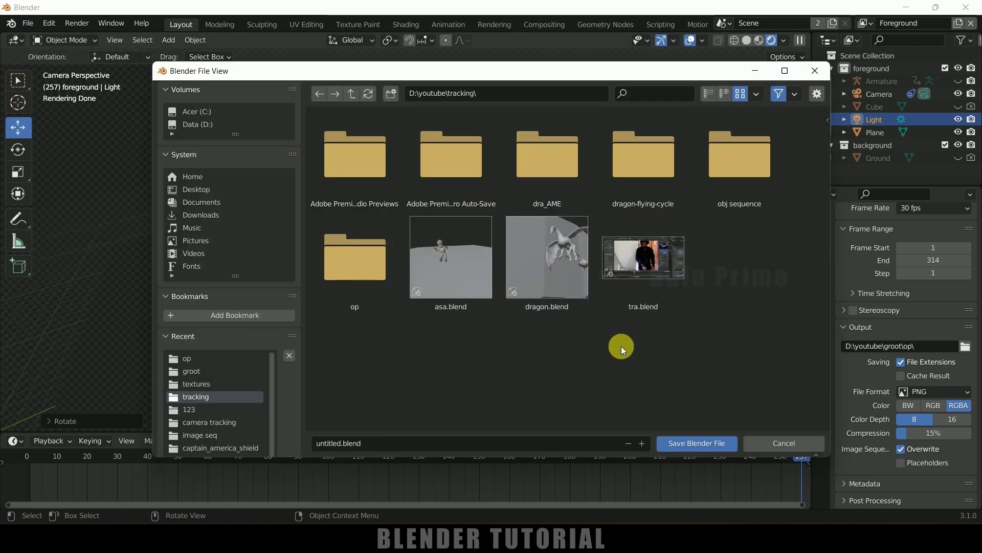
pyautogui.click(385, 443)
pyautogui.write('groot')
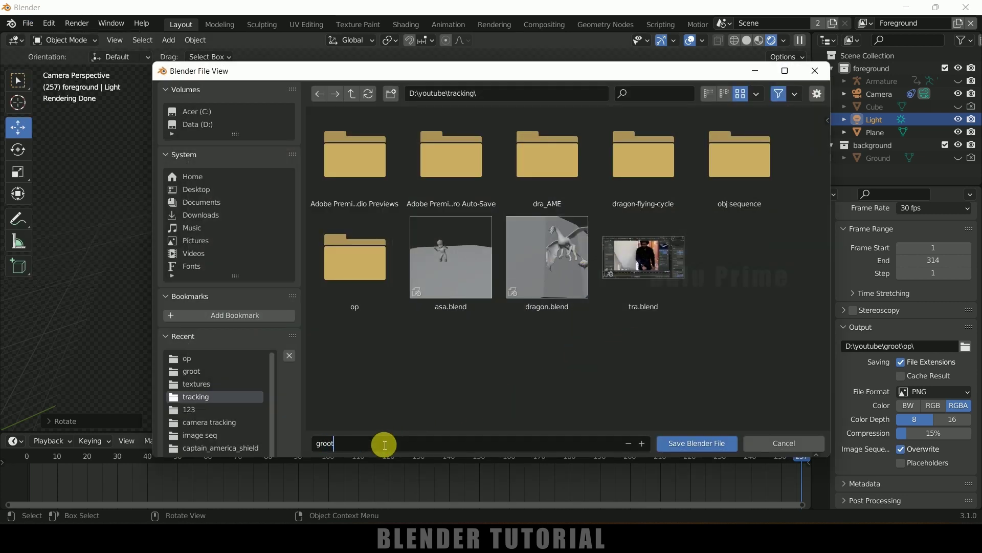
pyautogui.press('Return')
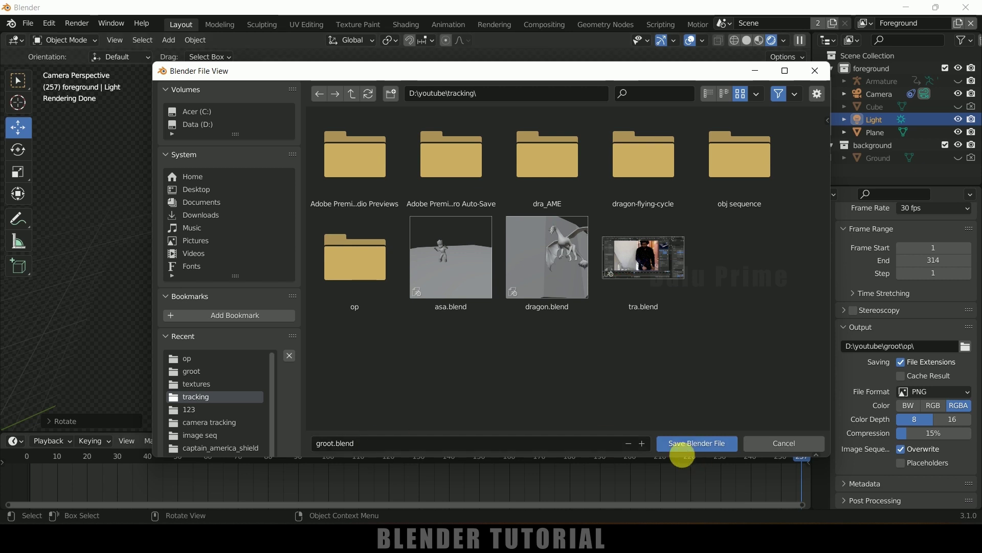
pyautogui.click(675, 441)
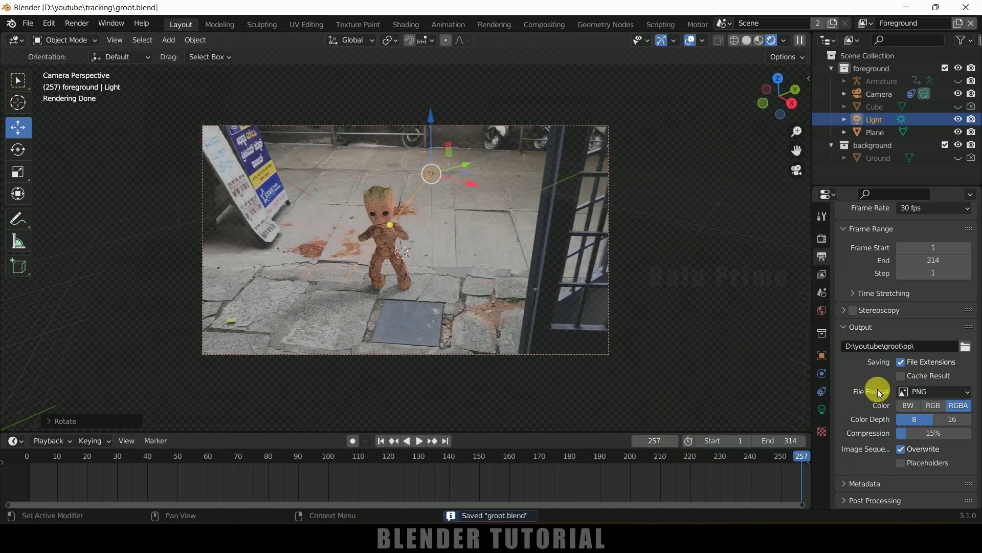
# - Set the output file format to JPEG and start rendering the animation
pyautogui.click(914, 395)
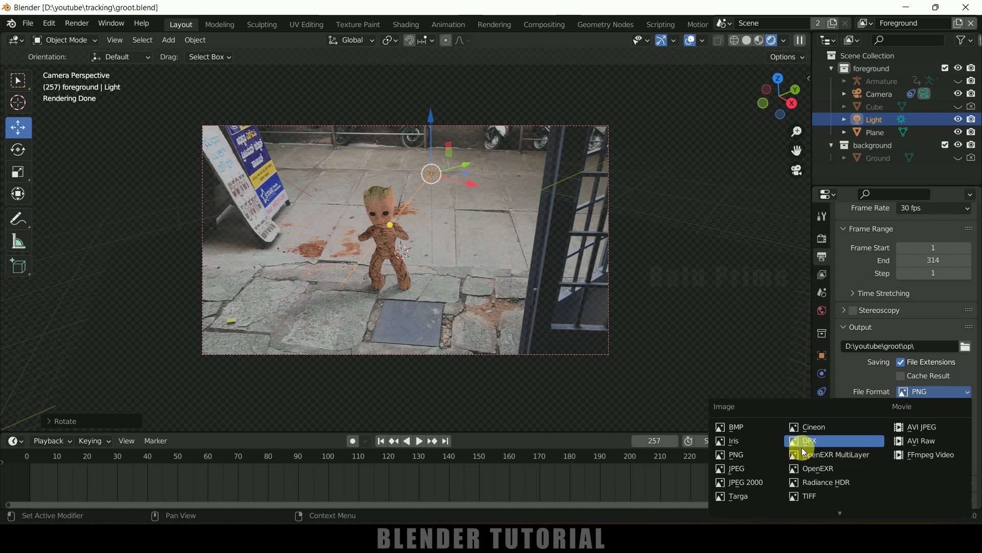
pyautogui.click(741, 471)
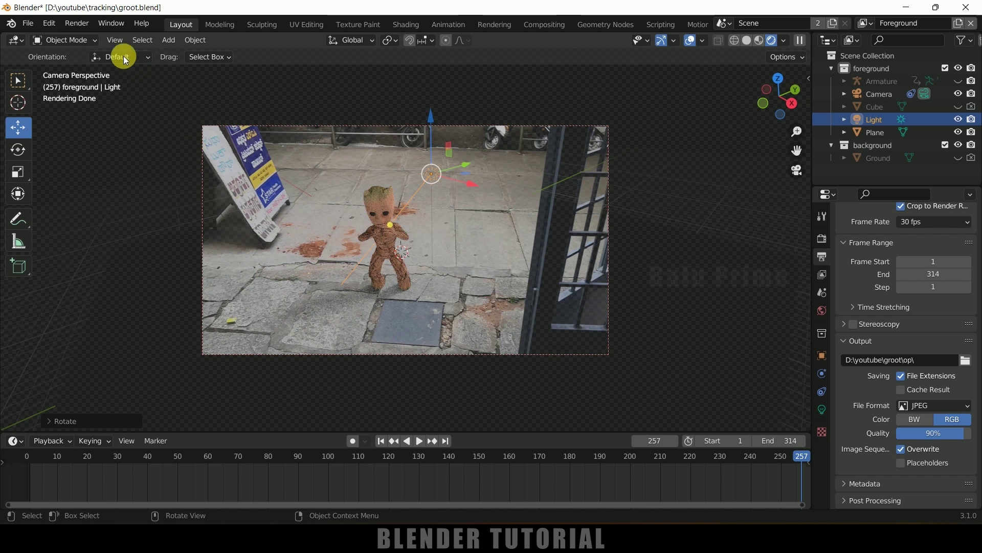
pyautogui.click(75, 24)
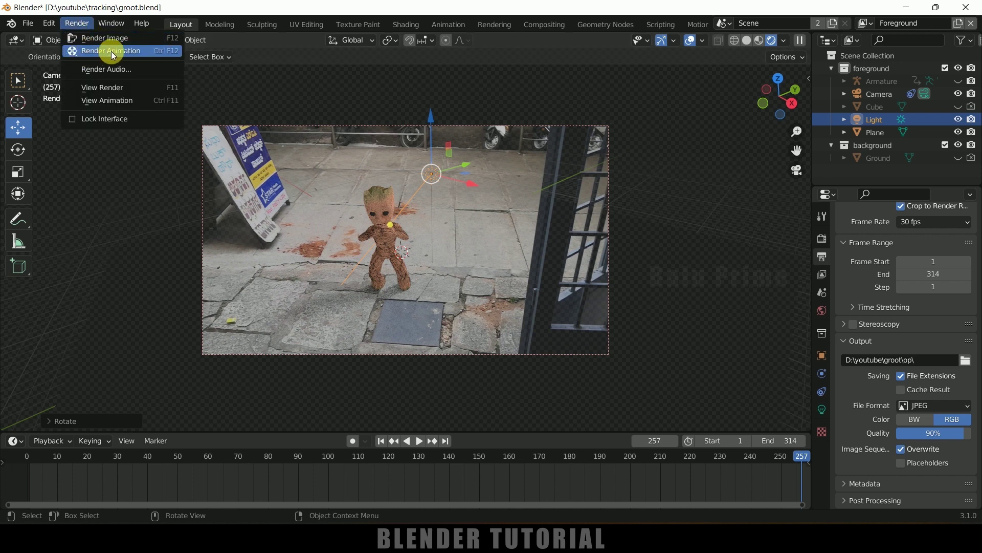